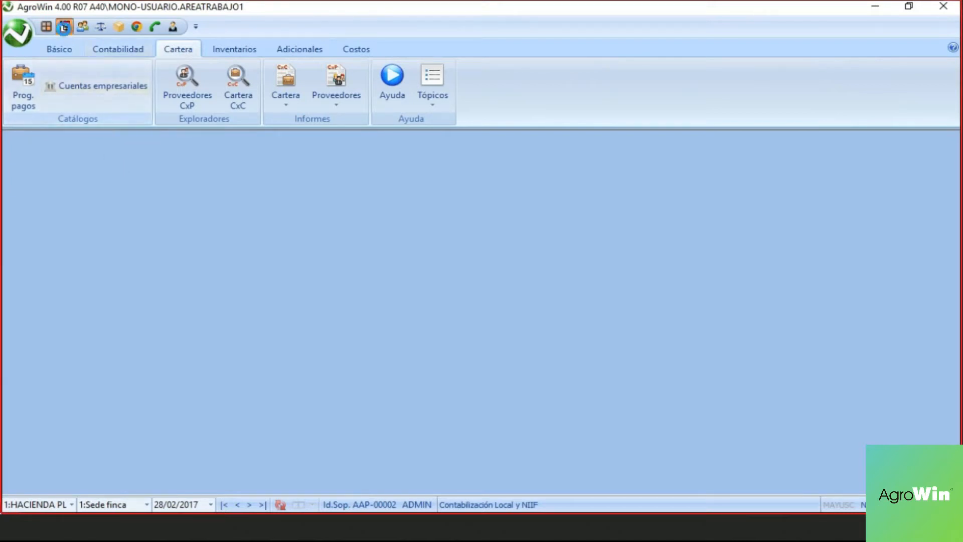
# - Open the graphical farm company explorer and expand Hacienda Playa Blanca, Sede finca and Lotes agrícolas down to the crops of Lote 1
pyautogui.click(64, 27)
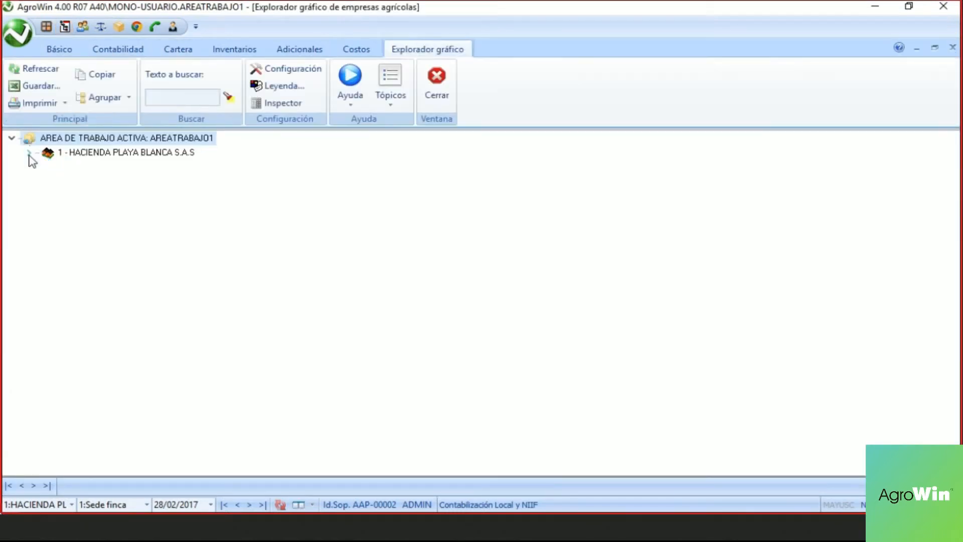
pyautogui.click(28, 152)
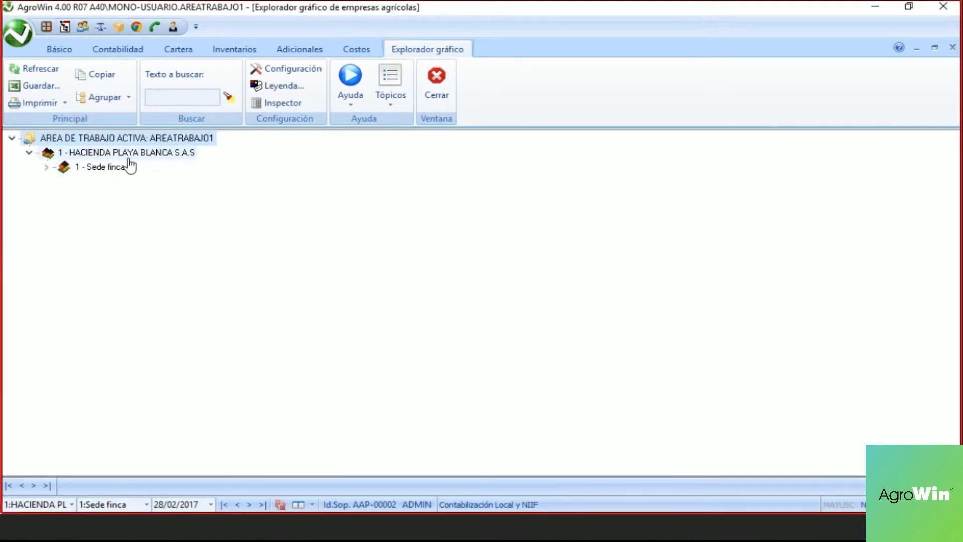
pyautogui.click(46, 167)
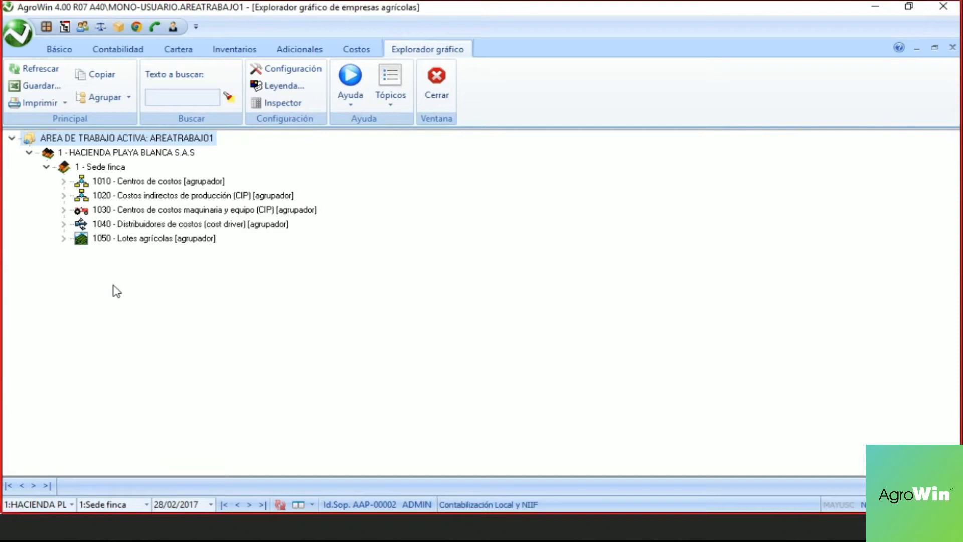
pyautogui.click(61, 239)
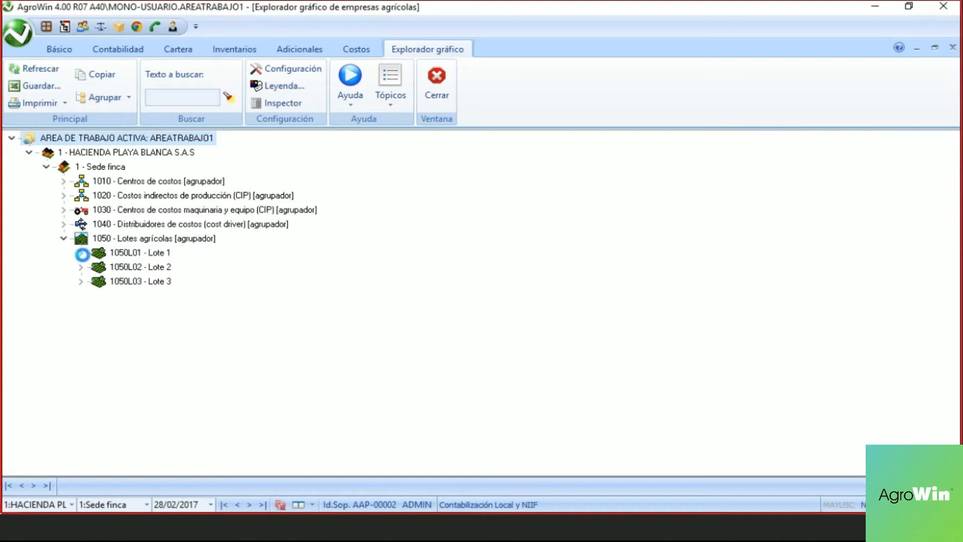
pyautogui.click(81, 252)
# - Open the Lote 1 record for modification, review its area history, and close it without changes
pyautogui.click(135, 256)
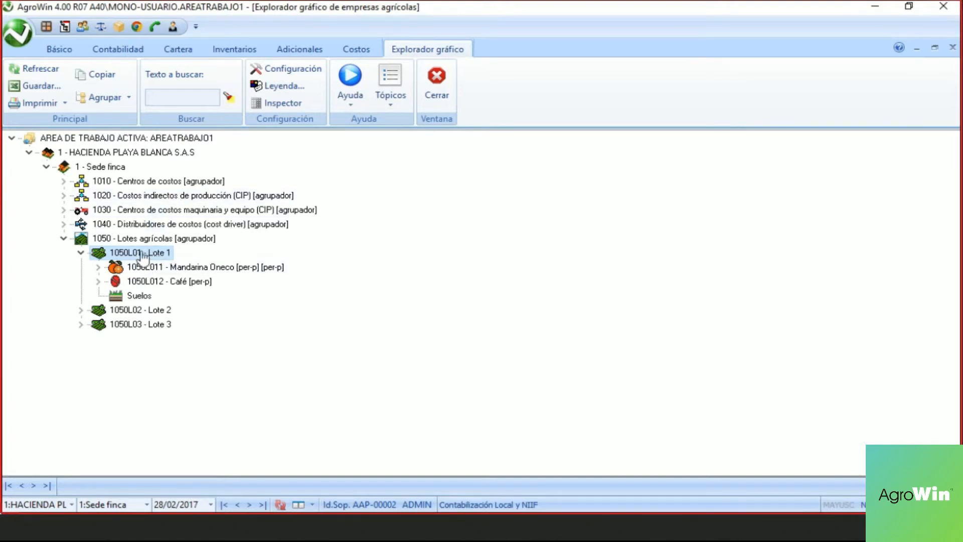
pyautogui.rightClick(145, 254)
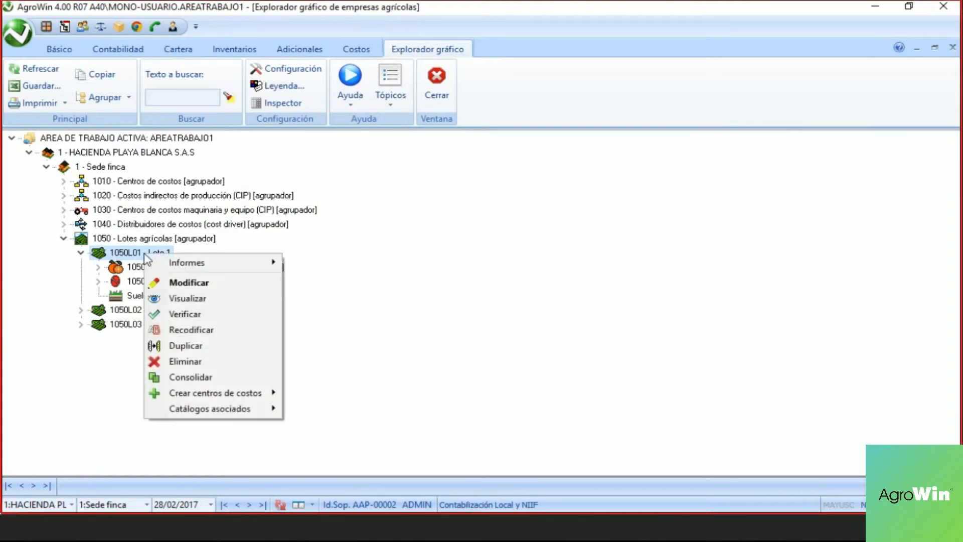
pyautogui.click(201, 288)
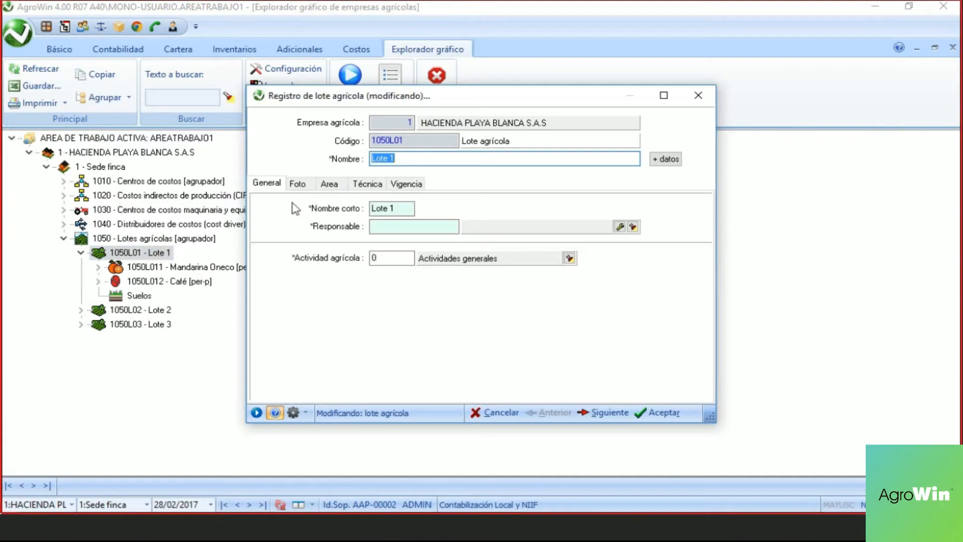
pyautogui.click(327, 186)
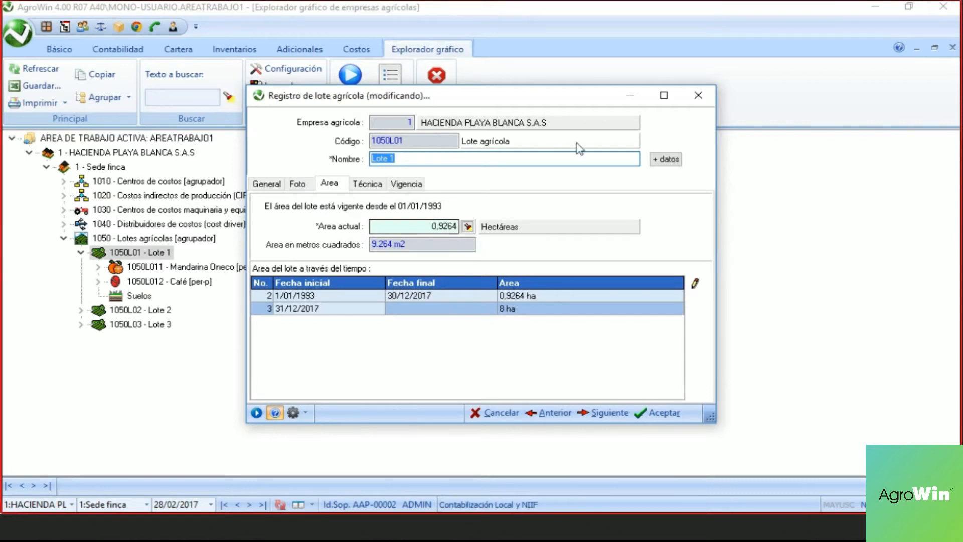
pyautogui.click(698, 96)
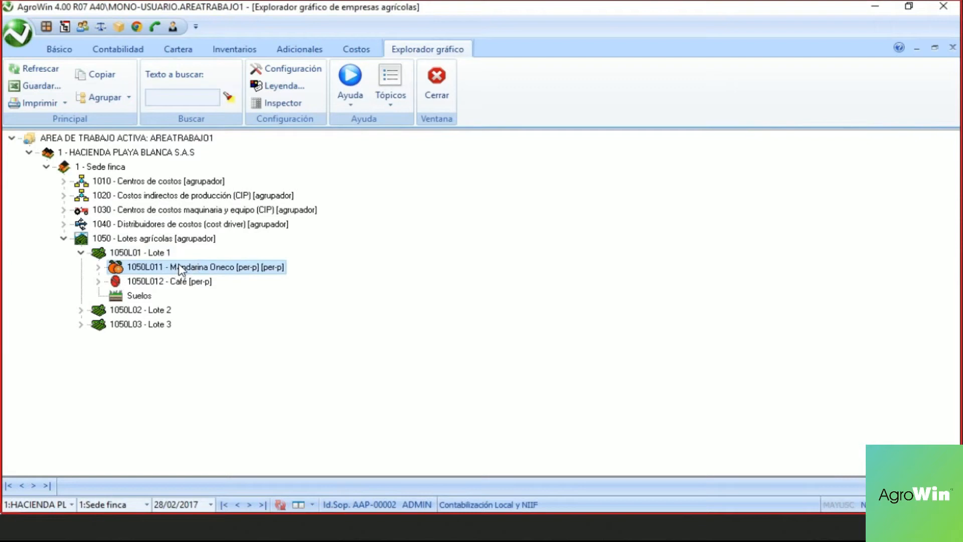
# - Expand Lote 2 and review the area, units, planting and classifier details of the Mandarina Oneco crop record in Lote 1
pyautogui.click(80, 310)
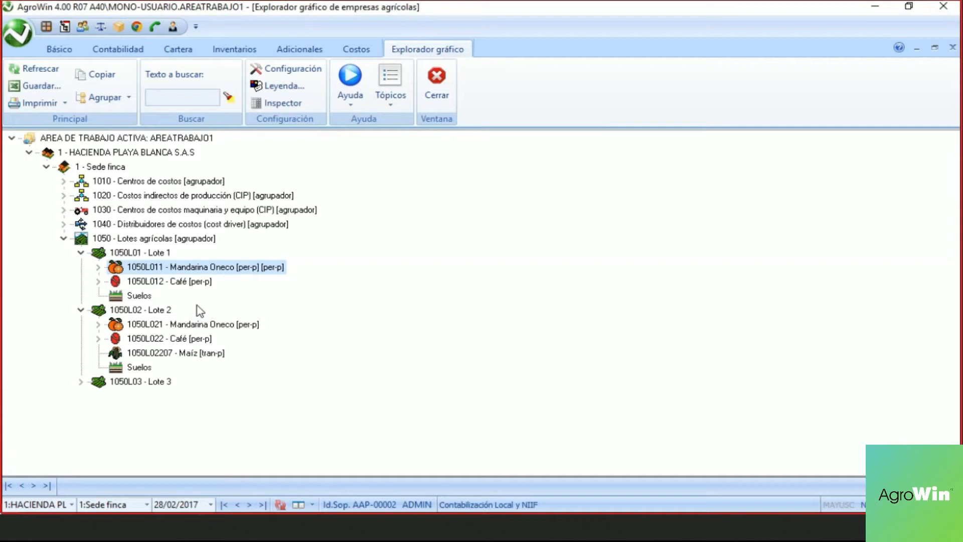
pyautogui.rightClick(203, 271)
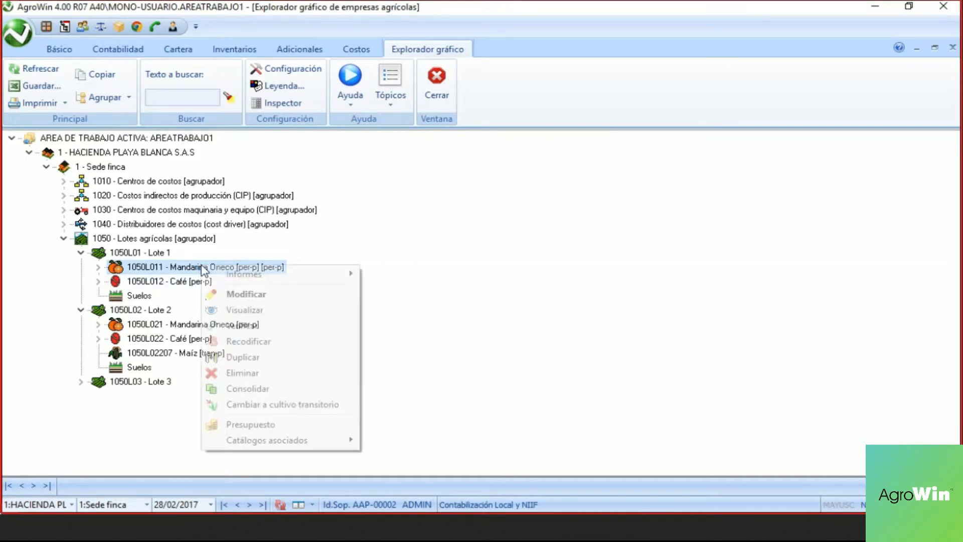
pyautogui.click(230, 297)
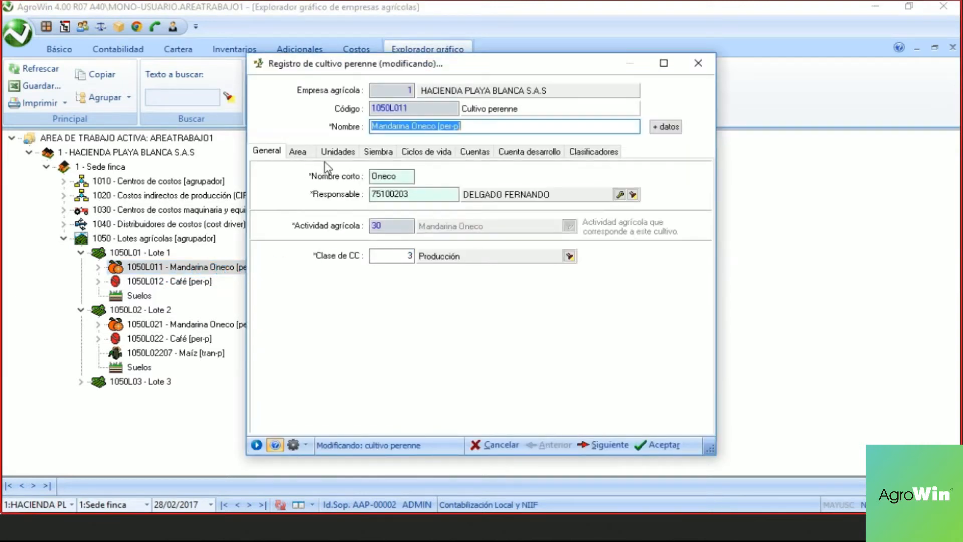
pyautogui.click(298, 152)
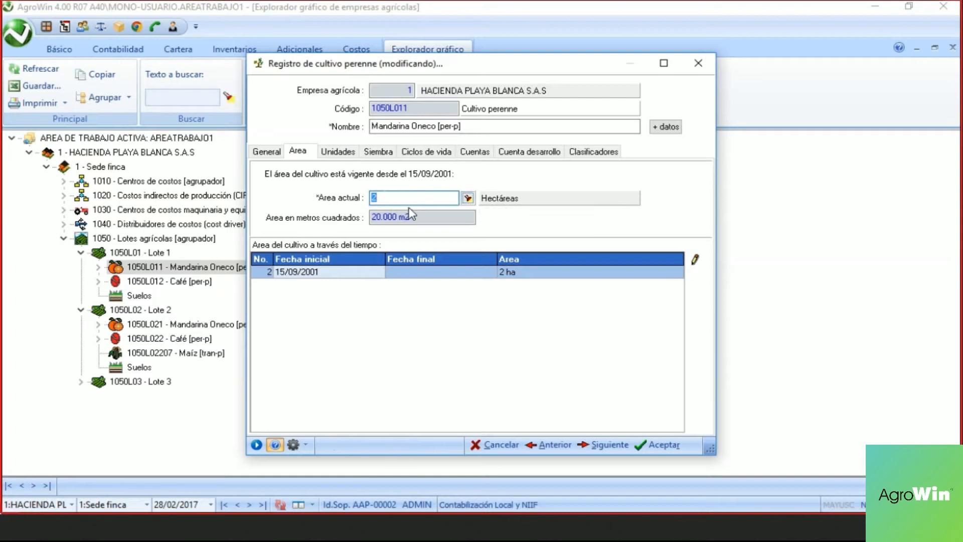
pyautogui.click(338, 151)
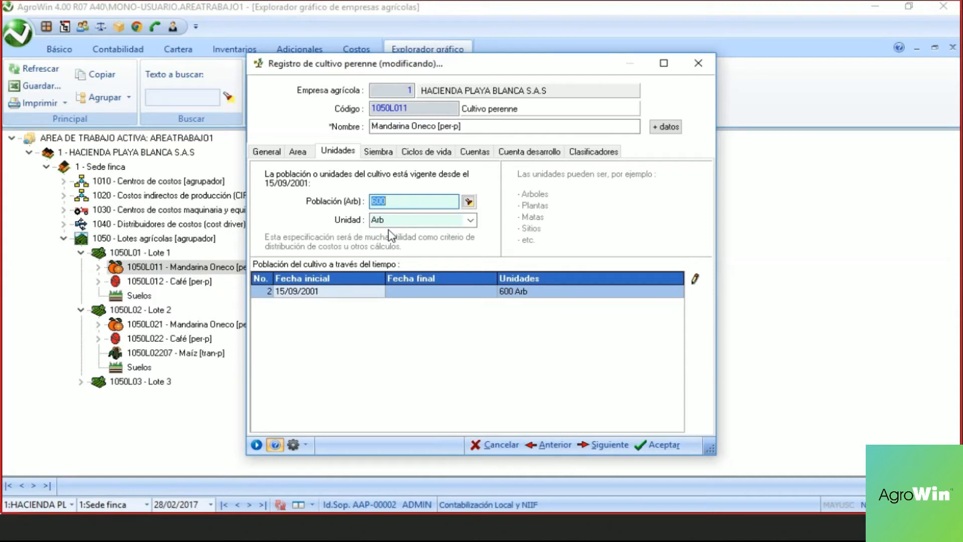
pyautogui.click(383, 154)
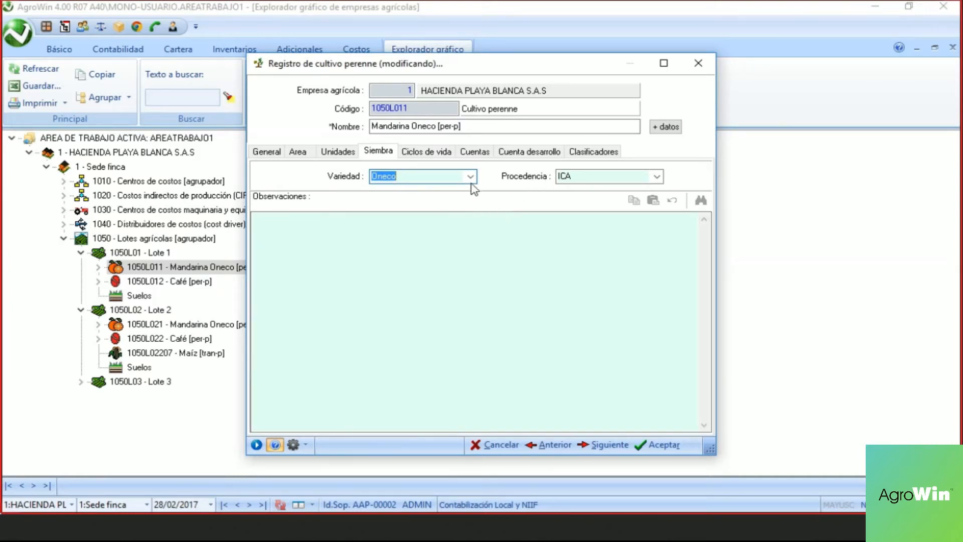
pyautogui.click(584, 152)
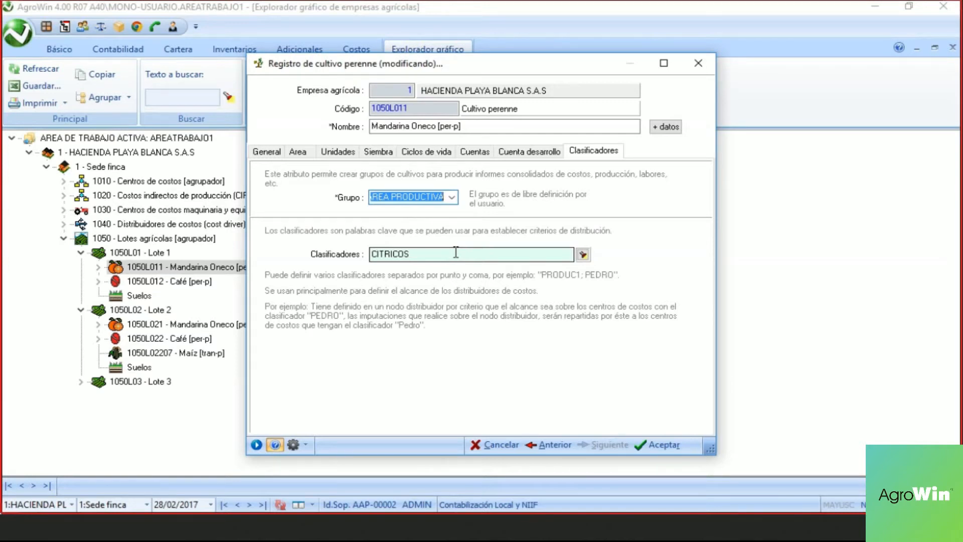
pyautogui.click(698, 65)
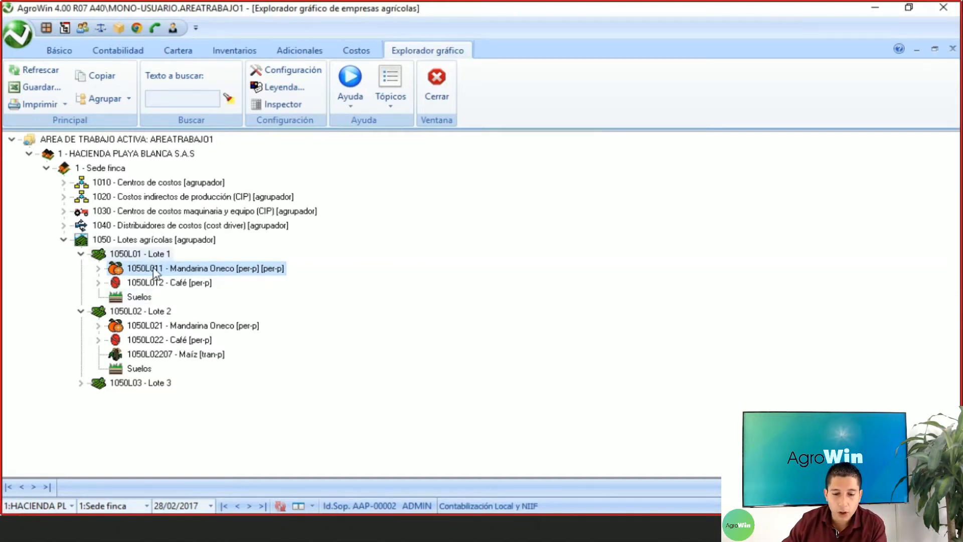
# - Start a new soil analysis for Lote 1 dated 28/02/2017
pyautogui.click(140, 298)
pyautogui.rightClick(140, 298)
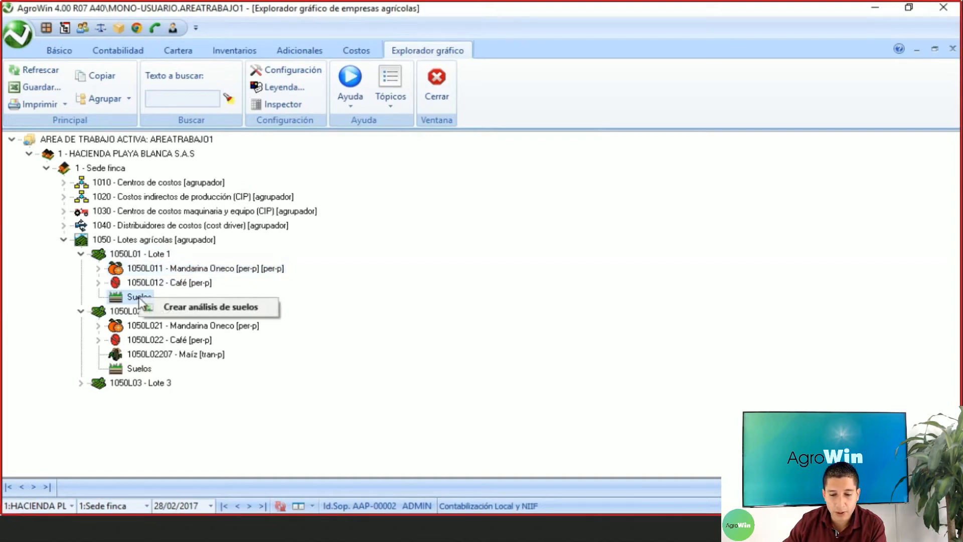
pyautogui.click(191, 308)
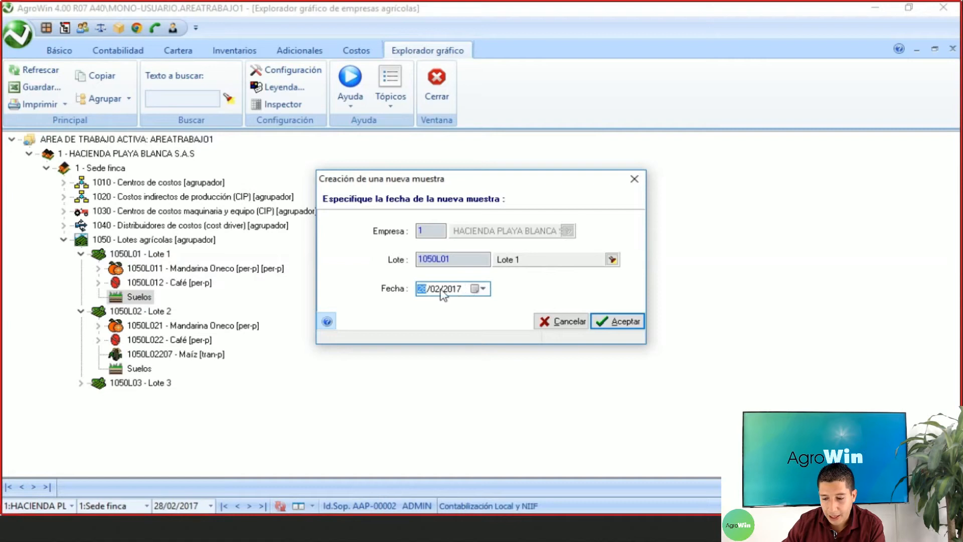
pyautogui.click(616, 321)
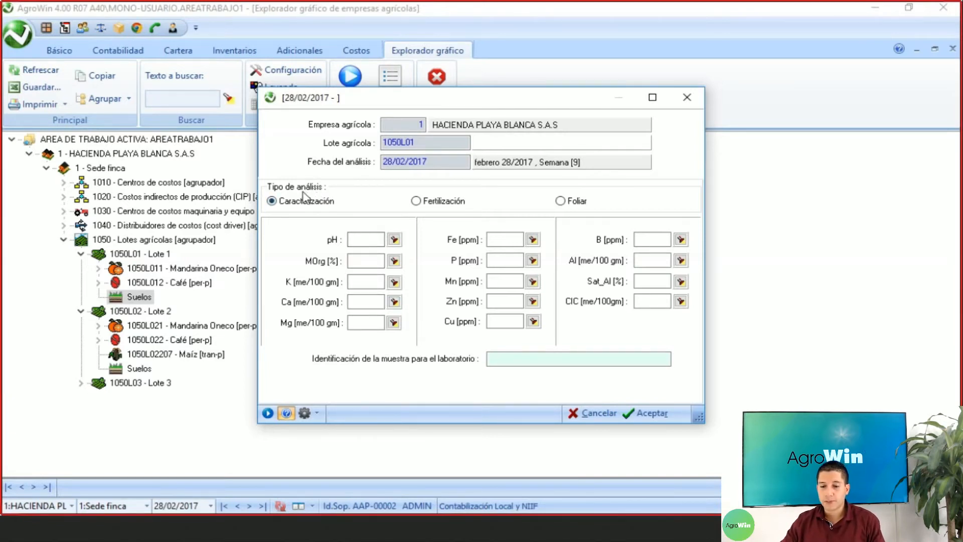
# - Compare the fields offered by the Fertilización, Foliar and Caracterización analysis types, and close the analysis form without entering data
pyautogui.click(415, 201)
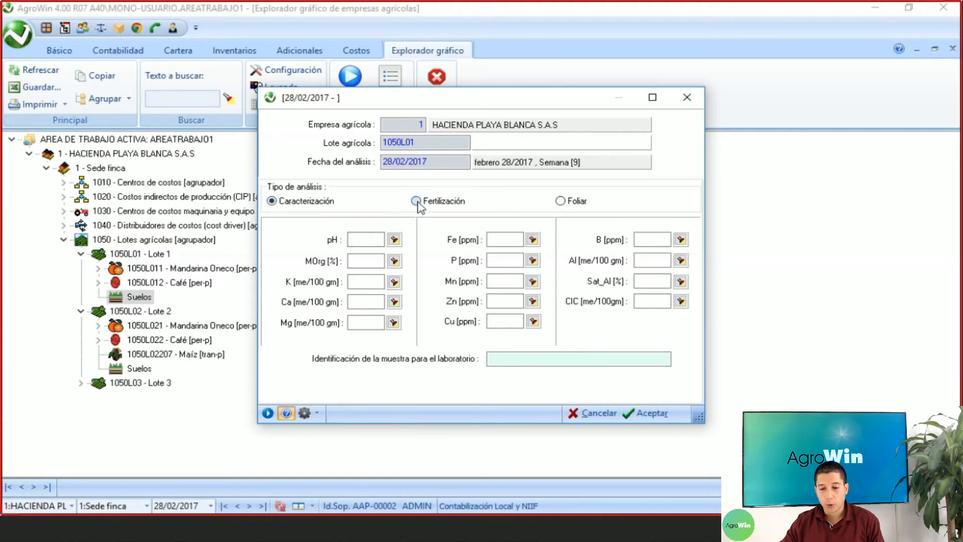
pyautogui.click(577, 202)
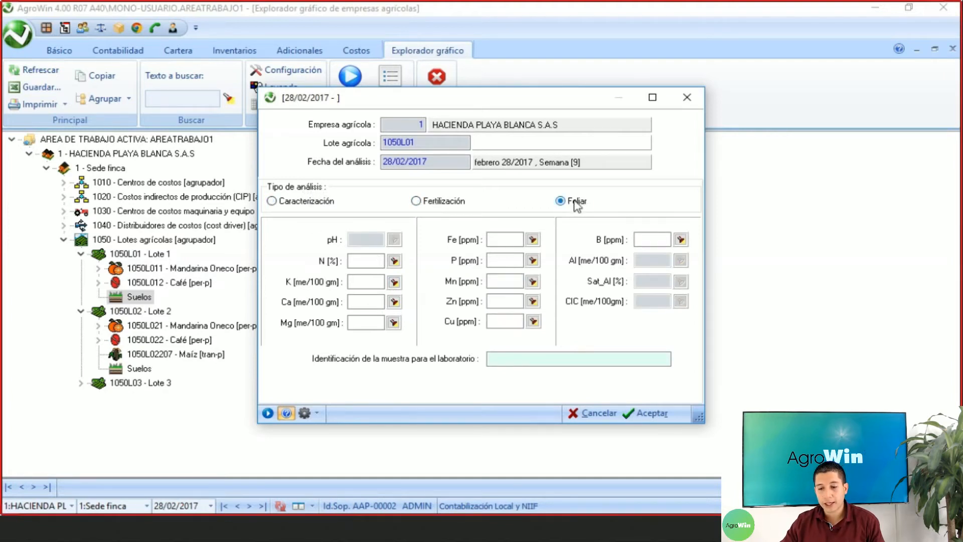
pyautogui.click(328, 206)
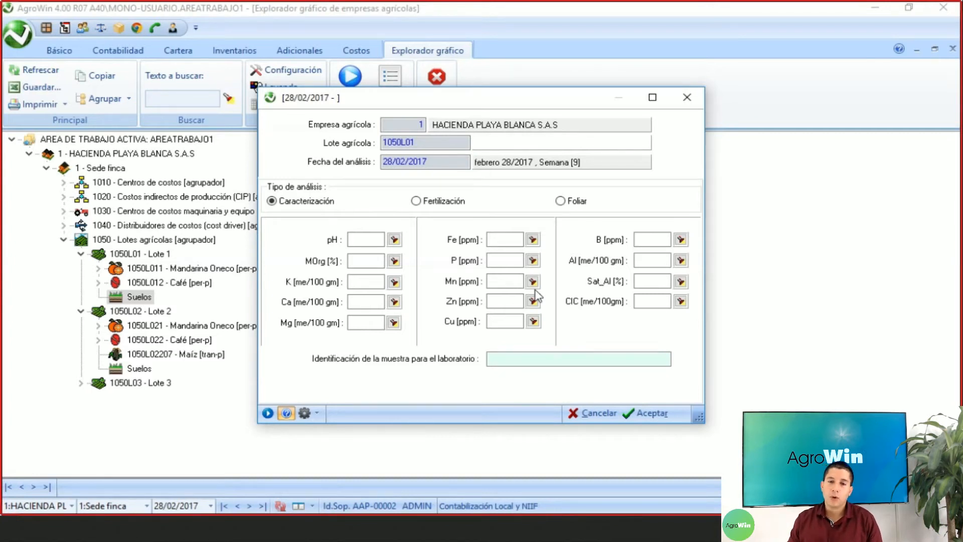
pyautogui.click(687, 96)
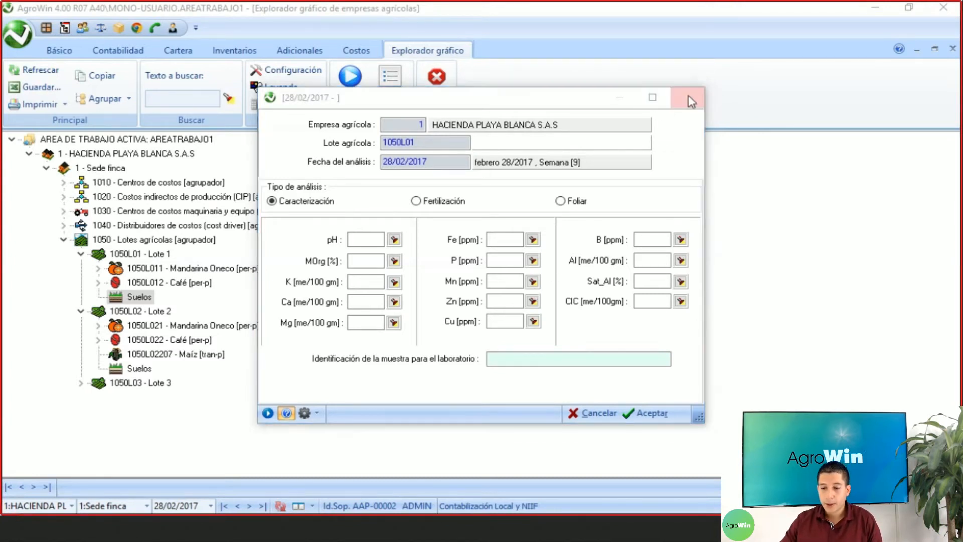
pyautogui.click(501, 282)
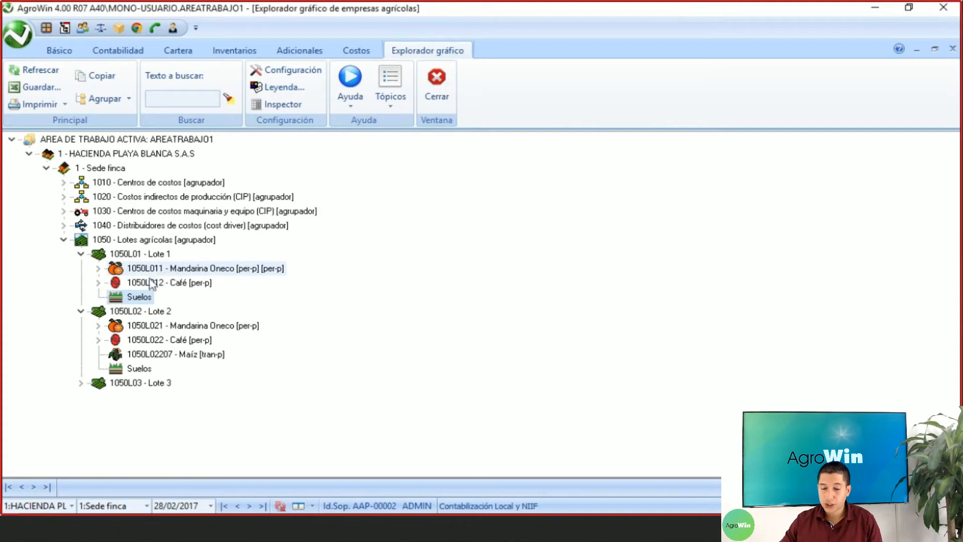
# - Review the indicator definition, lot map and indicator query options, and request the business indicators report with reference date 28/02/2017
pyautogui.click(62, 51)
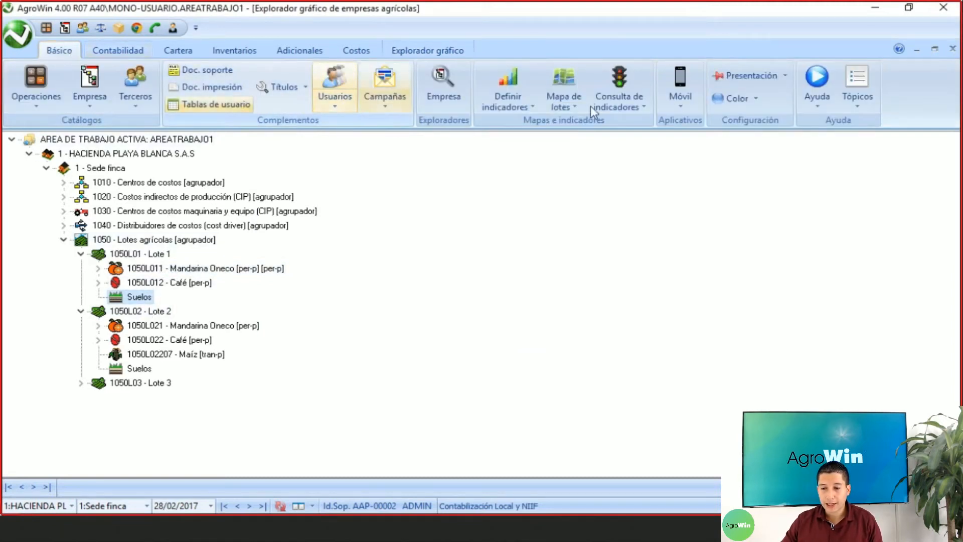
pyautogui.click(533, 106)
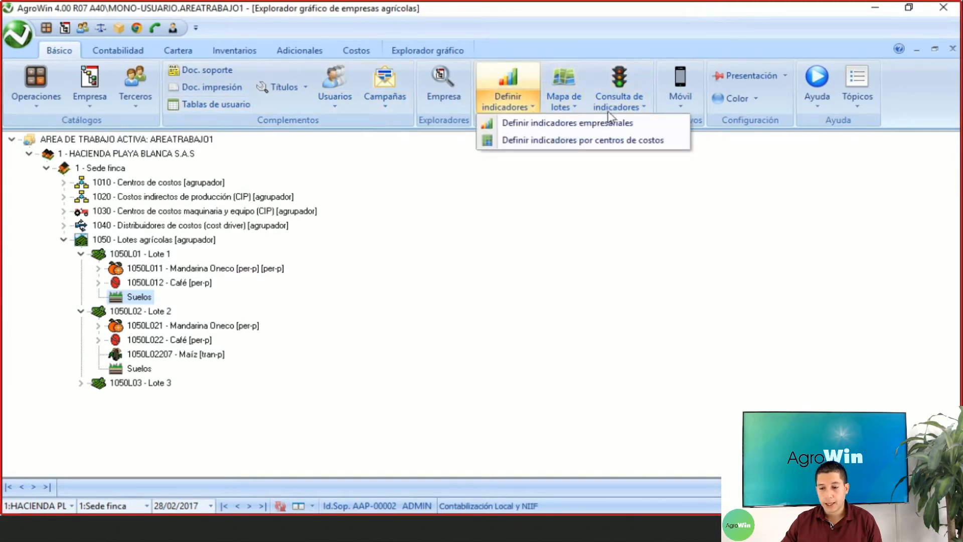
pyautogui.click(579, 108)
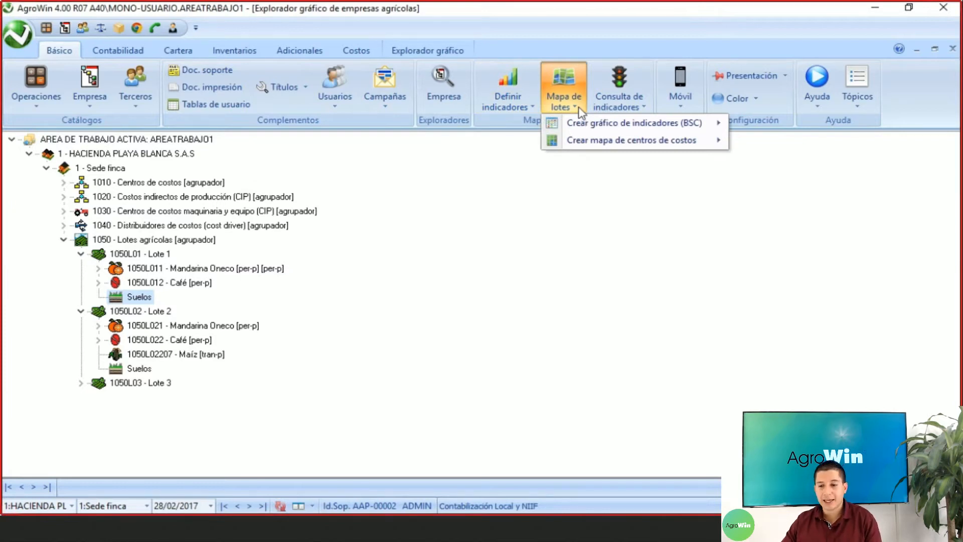
pyautogui.click(646, 107)
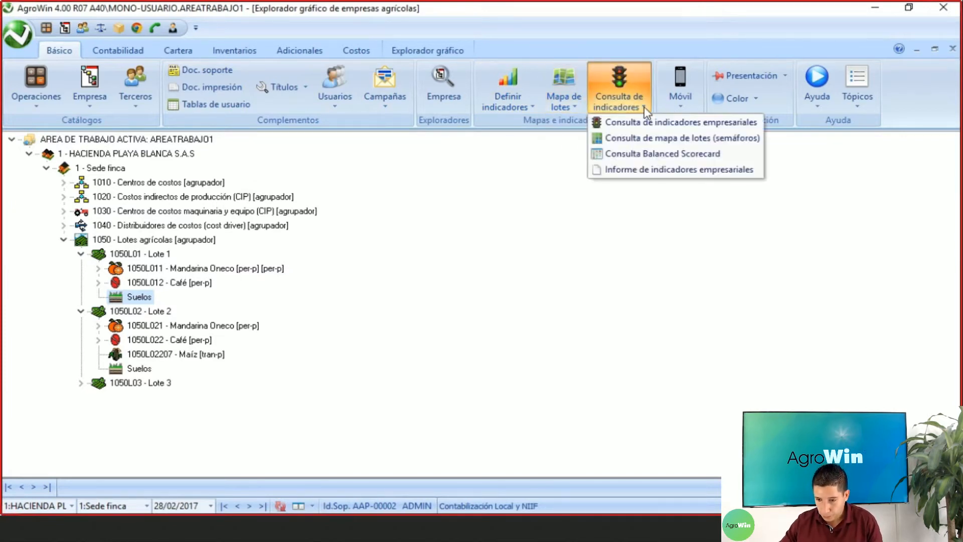
pyautogui.click(635, 171)
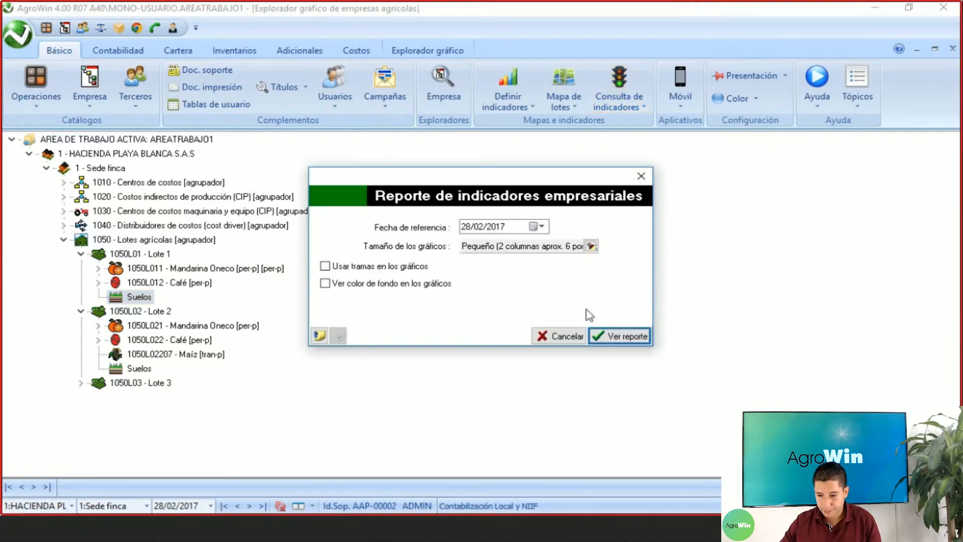
pyautogui.click(595, 336)
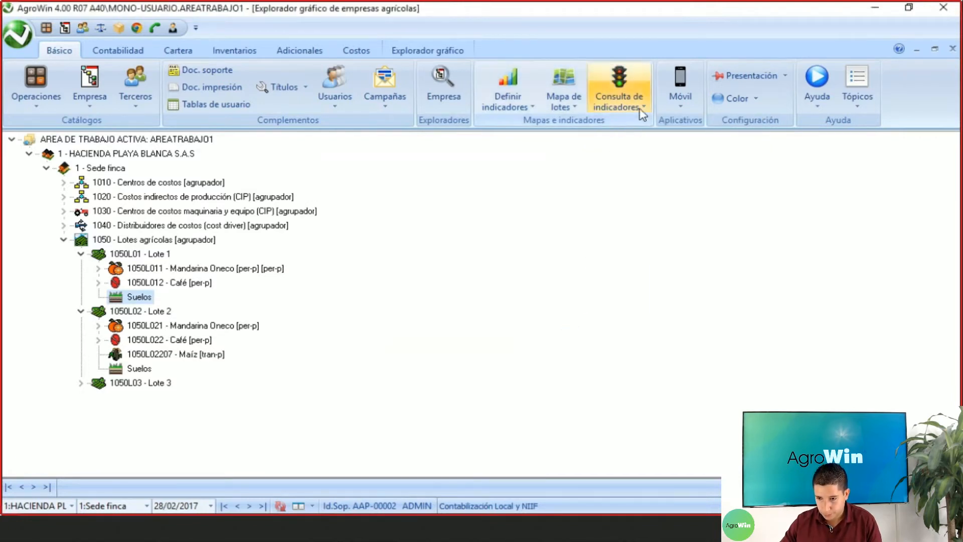
# - Open the business indicators query and examine the calculations for the fertilizer cost and herbicide cost indicators
pyautogui.click(620, 98)
pyautogui.click(647, 126)
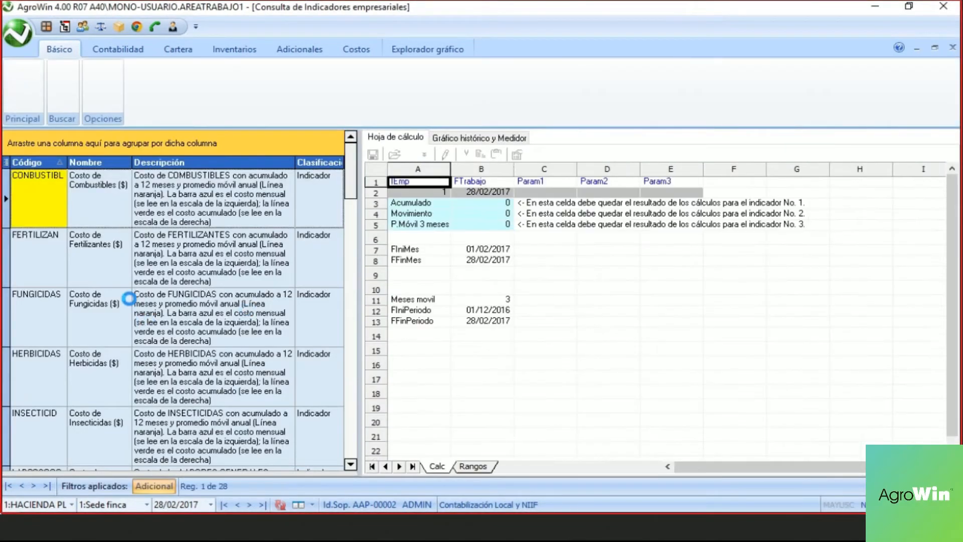
pyautogui.click(101, 265)
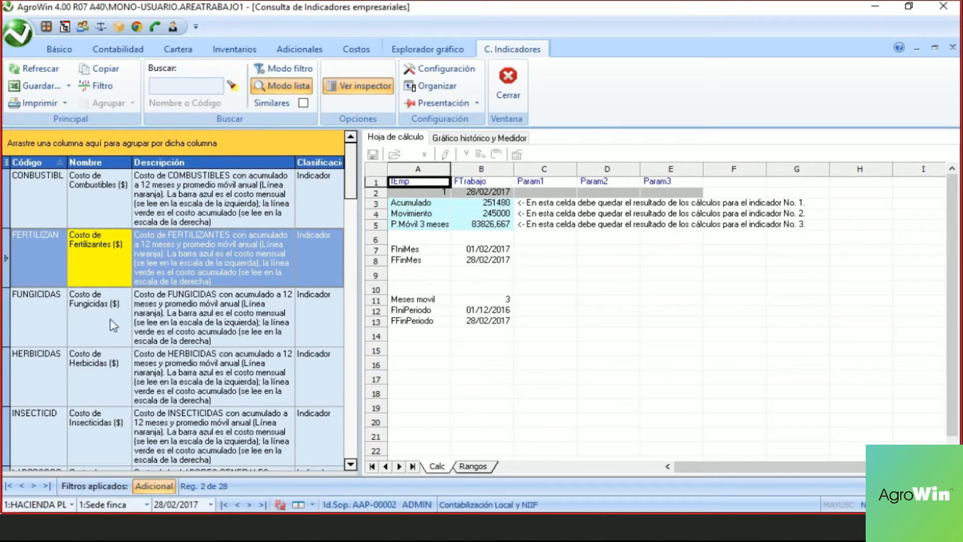
pyautogui.click(103, 374)
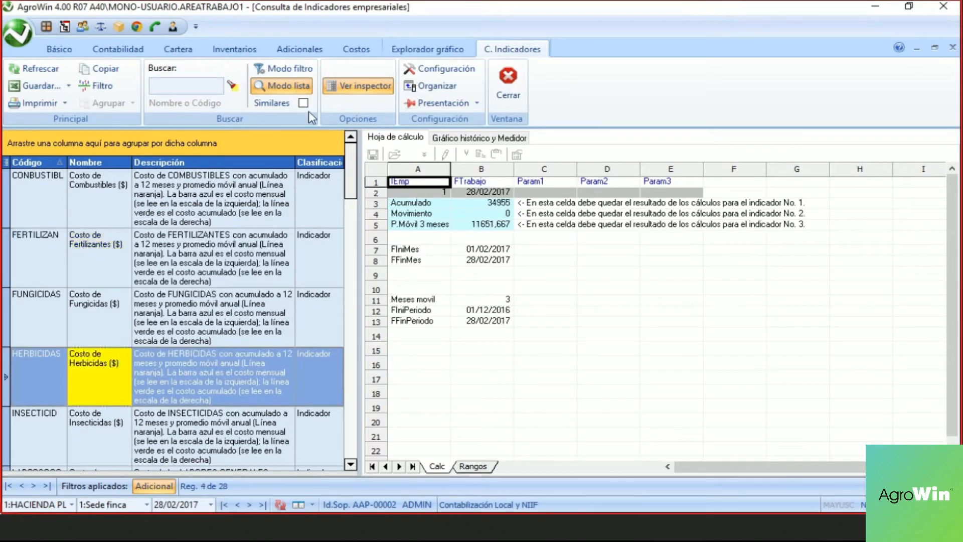
pyautogui.click(68, 53)
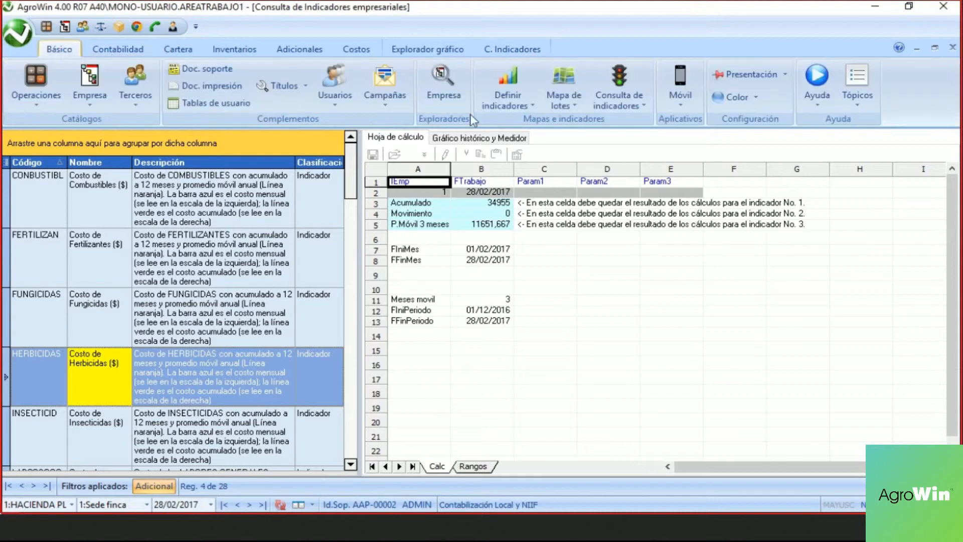
# - Open the indicator definitions by cost centre and widen the Nombre column of the indicator list
pyautogui.click(576, 103)
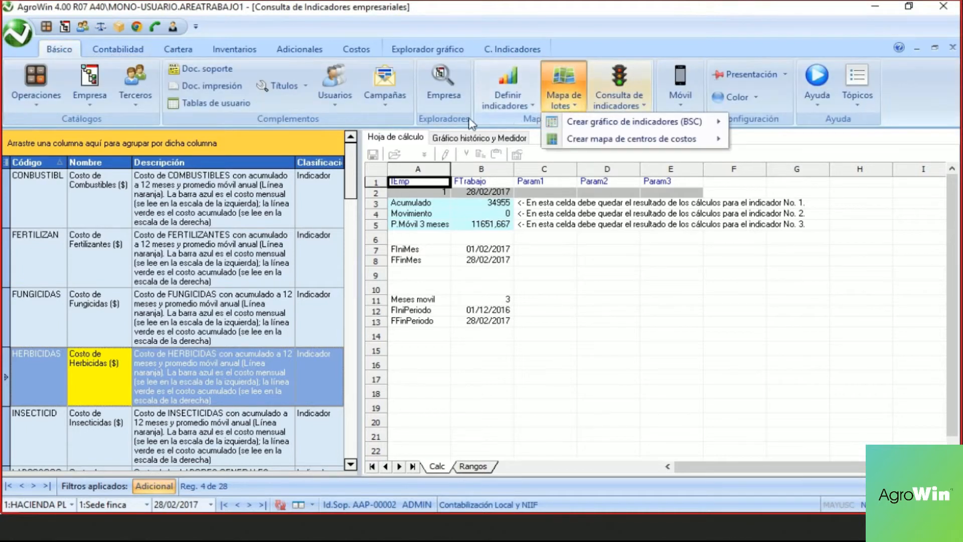
pyautogui.moveTo(534, 109)
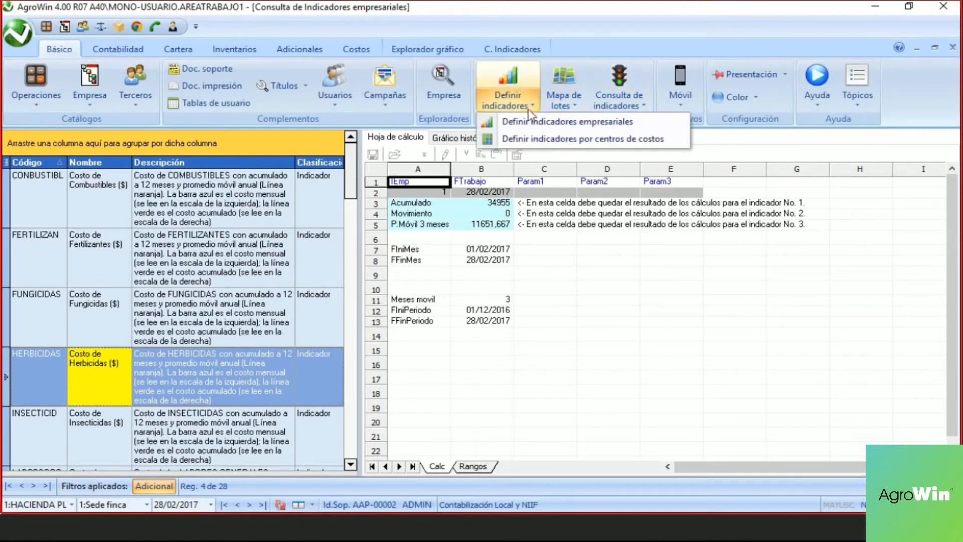
pyautogui.click(528, 140)
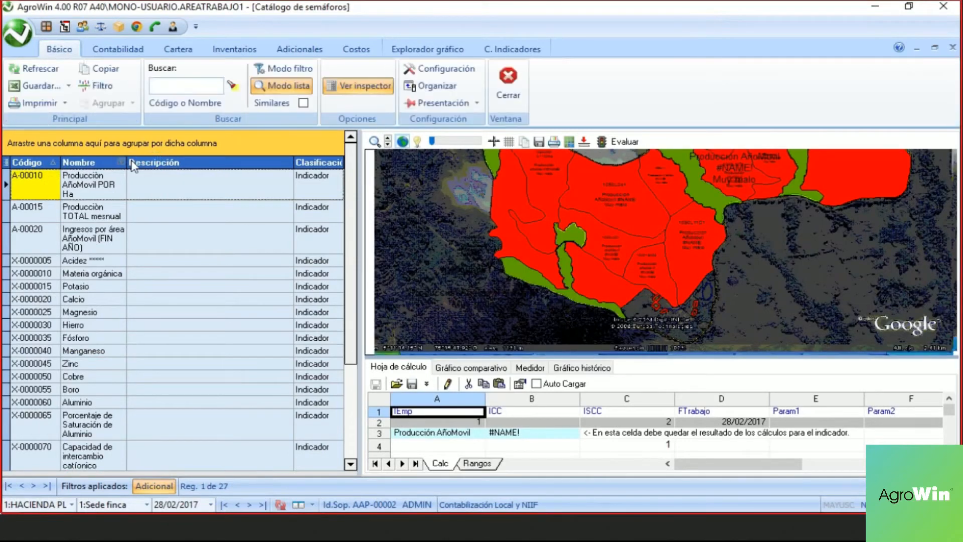
pyautogui.moveTo(161, 160); pyautogui.dragTo(236, 160)
# - Compare the Potasio, Calcio and Hierro soil indicators on the lot map
pyautogui.click(93, 293)
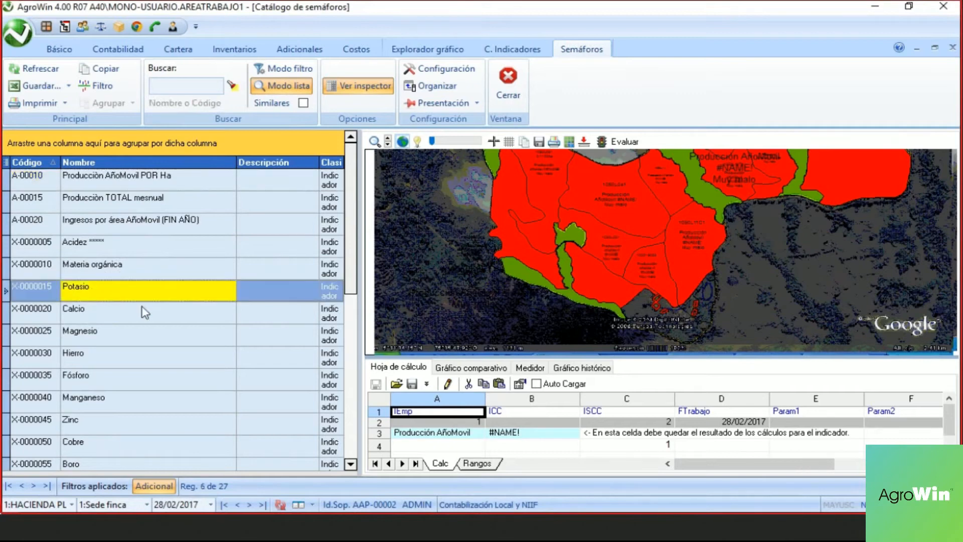
pyautogui.click(99, 314)
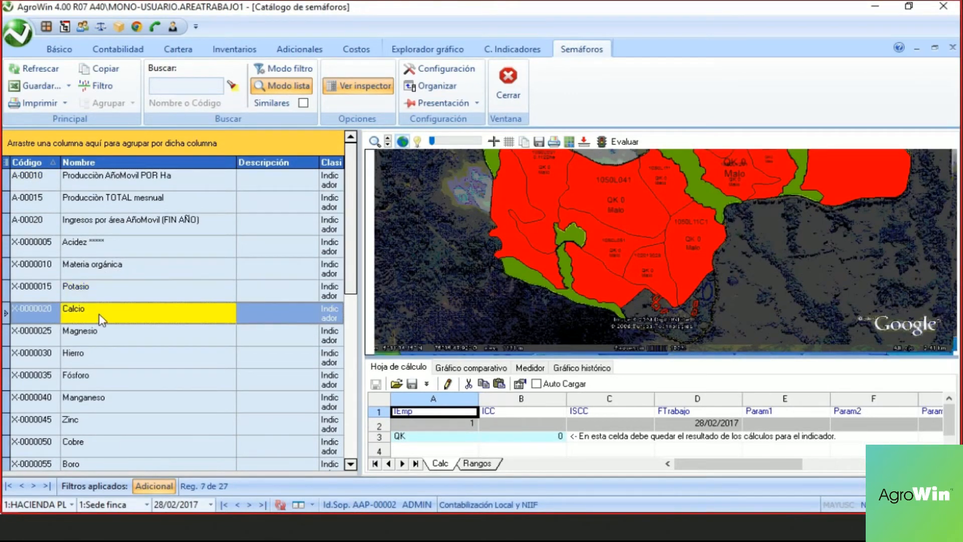
pyautogui.click(97, 357)
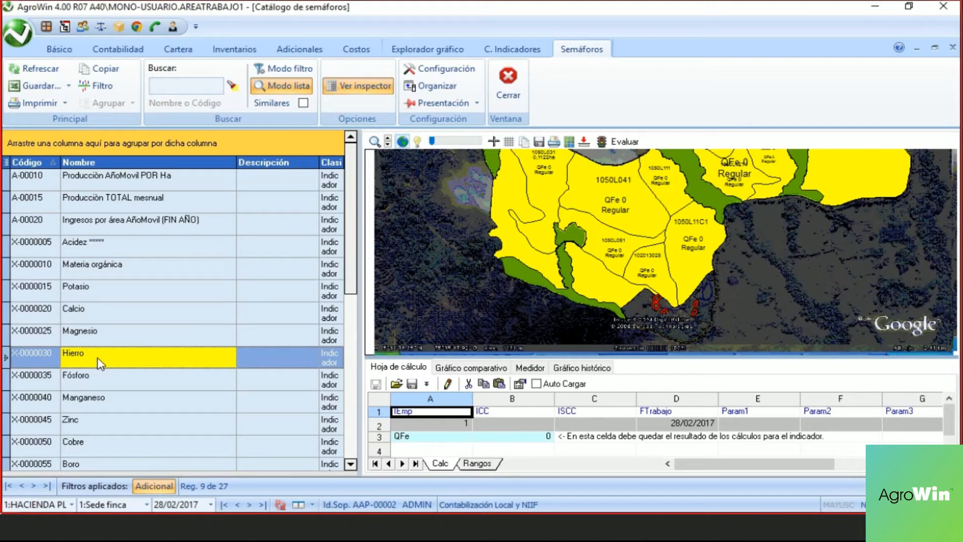
# - Examine the Hierro indicator's rating ranges beside the map, and close the indicator catalogue and the business indicators query
pyautogui.moveTo(712, 358); pyautogui.dragTo(712, 324)
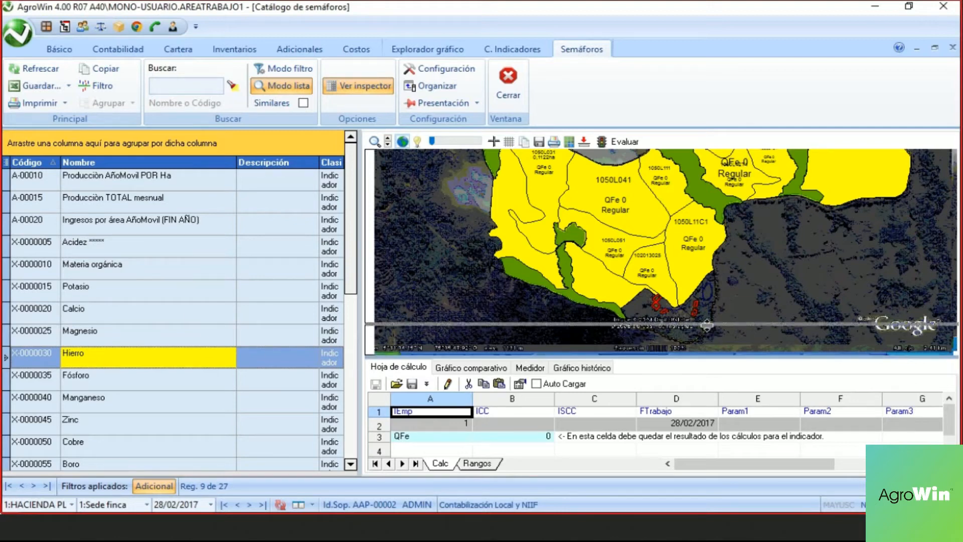
pyautogui.click(477, 463)
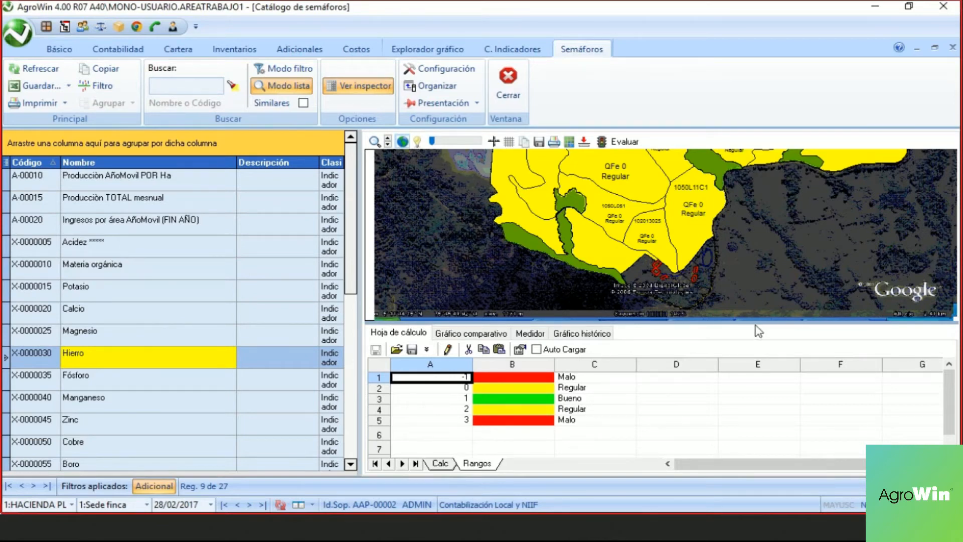
pyautogui.moveTo(745, 382); pyautogui.dragTo(745, 375)
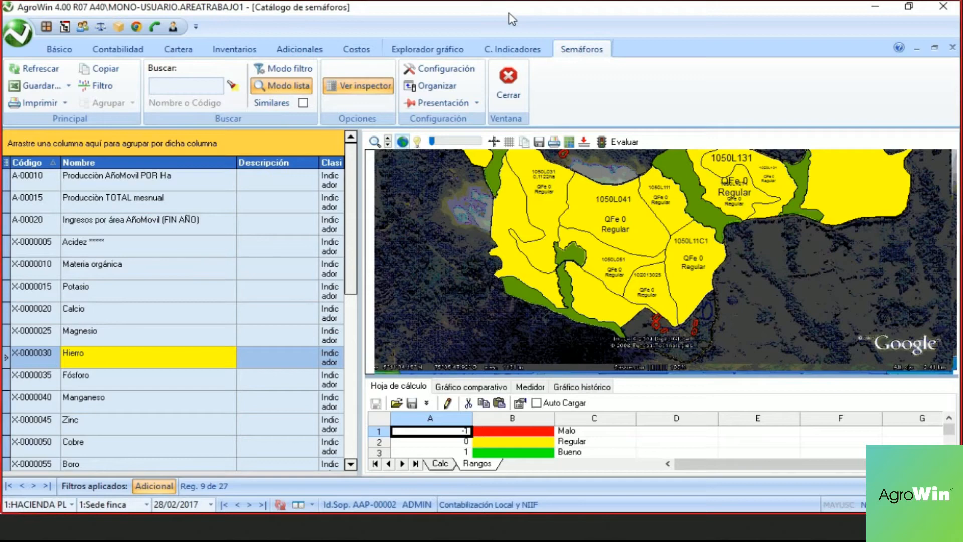
pyautogui.click(499, 90)
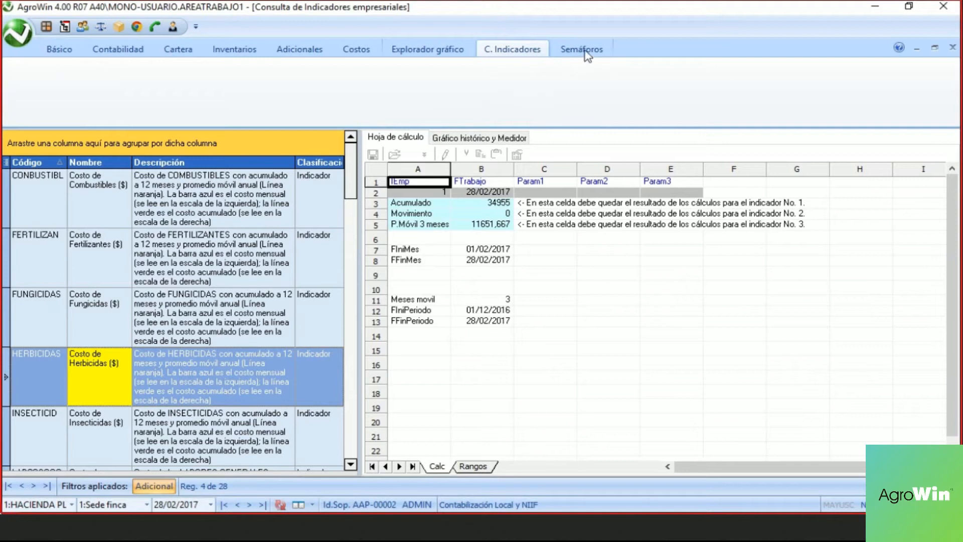
pyautogui.click(514, 76)
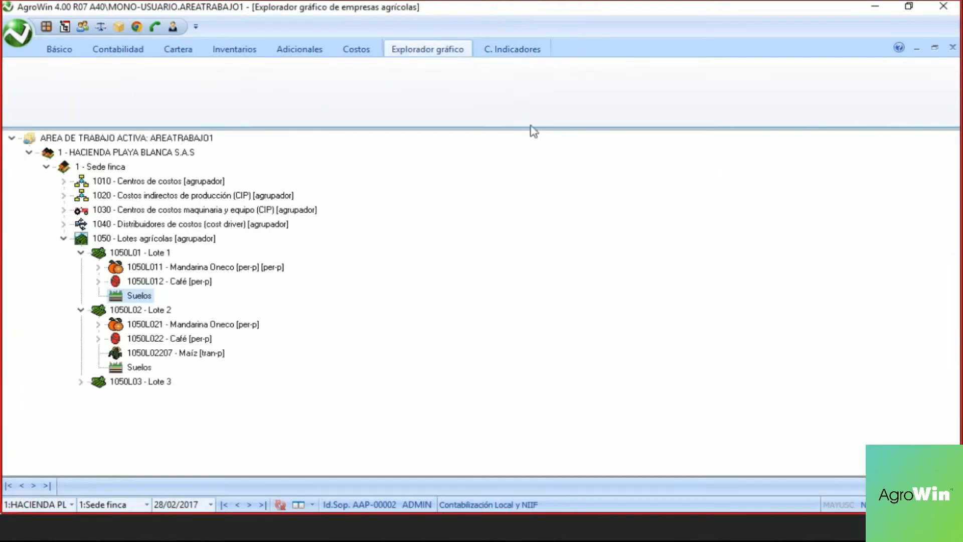
# - Generate the production costs report for Lote 1's Mandarina Oneco crop, covering the cost cycle from 29/12/2016 to 31/12/2017
pyautogui.click(249, 269)
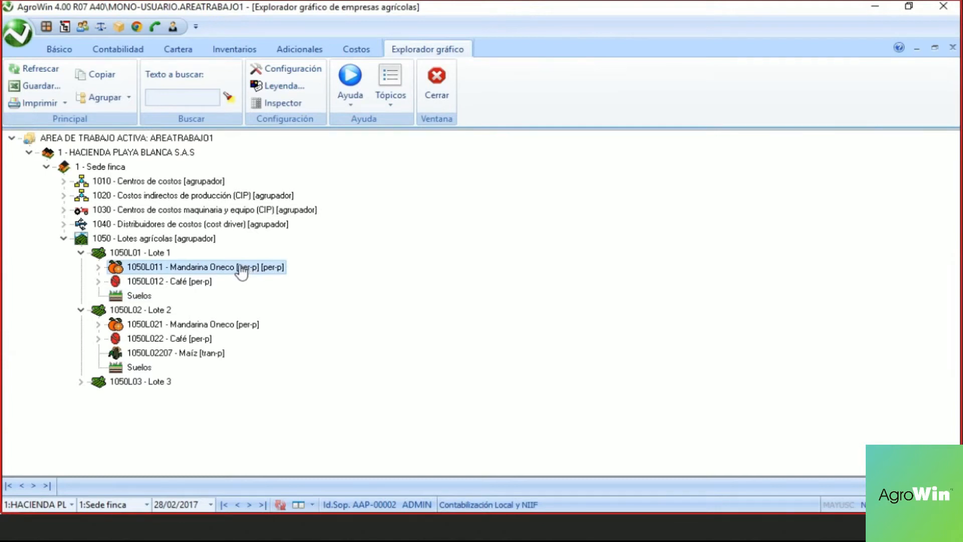
pyautogui.rightClick(241, 271)
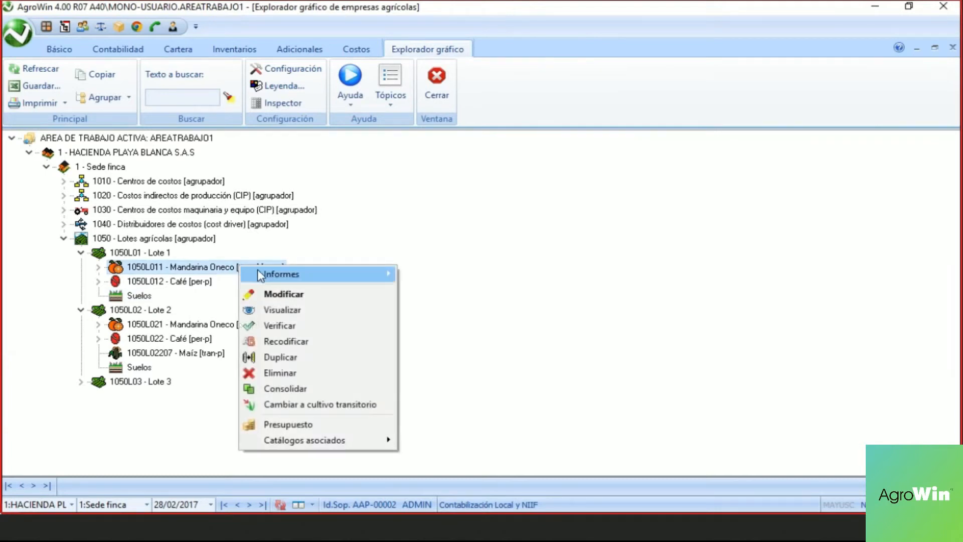
pyautogui.moveTo(270, 273)
pyautogui.moveTo(490, 270)
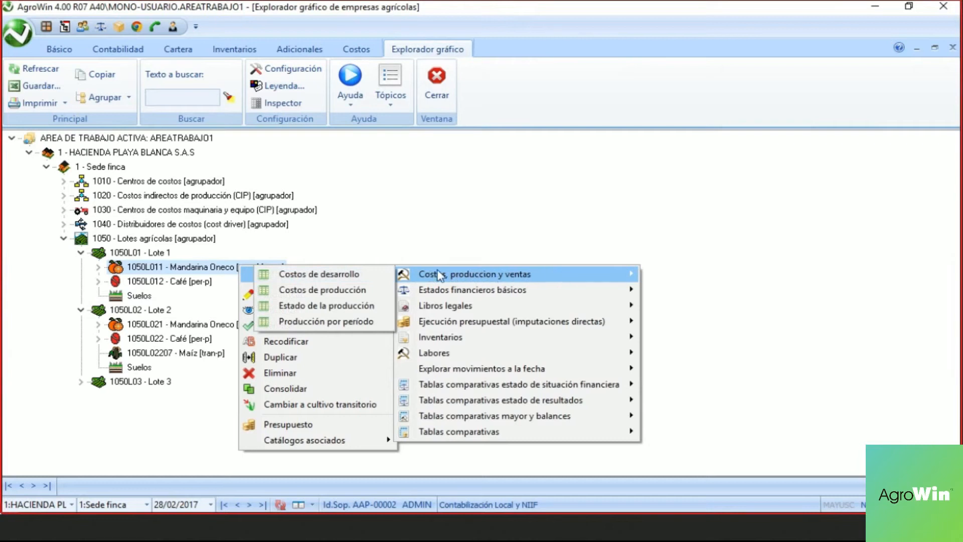
pyautogui.click(348, 290)
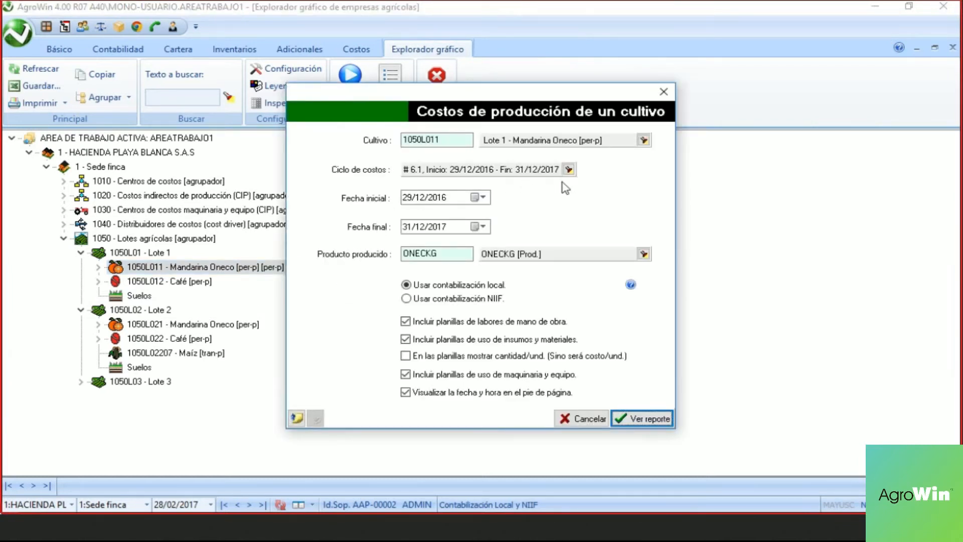
pyautogui.click(568, 169)
pyautogui.click(639, 424)
pyautogui.click(639, 421)
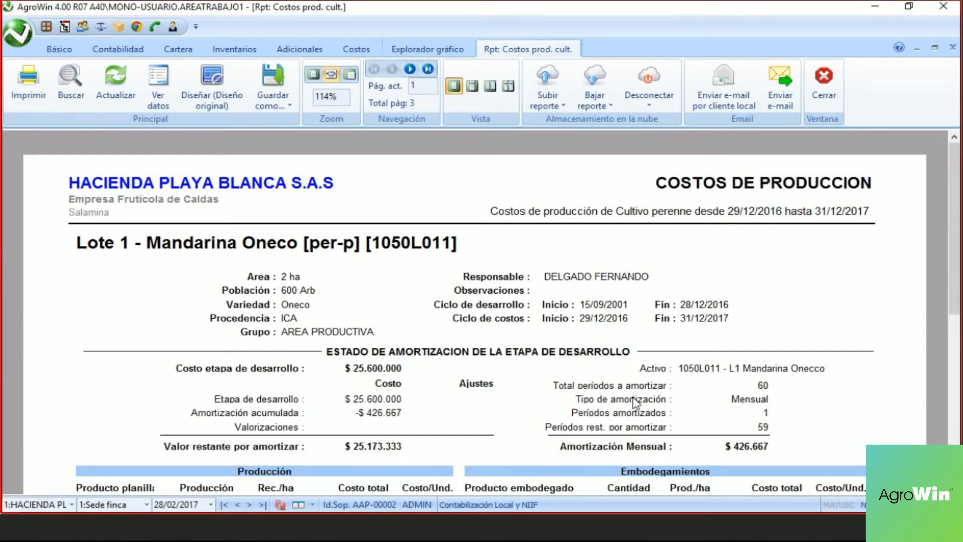
# - Enlarge the report view and examine the first page's crop data, development-stage amortization, production, raw material and direct labour costs
pyautogui.doubleClick(528, 50)
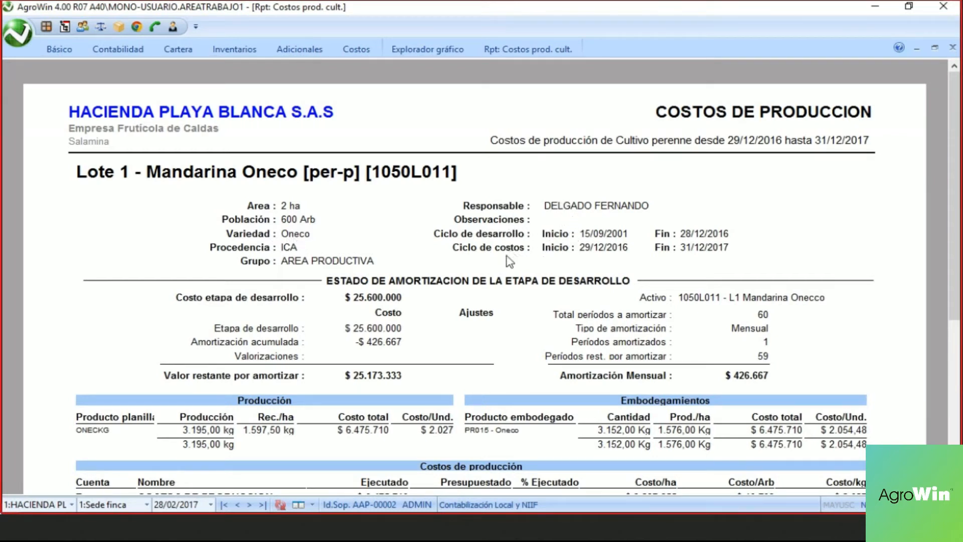
pyautogui.scroll(-3, 507, 265)
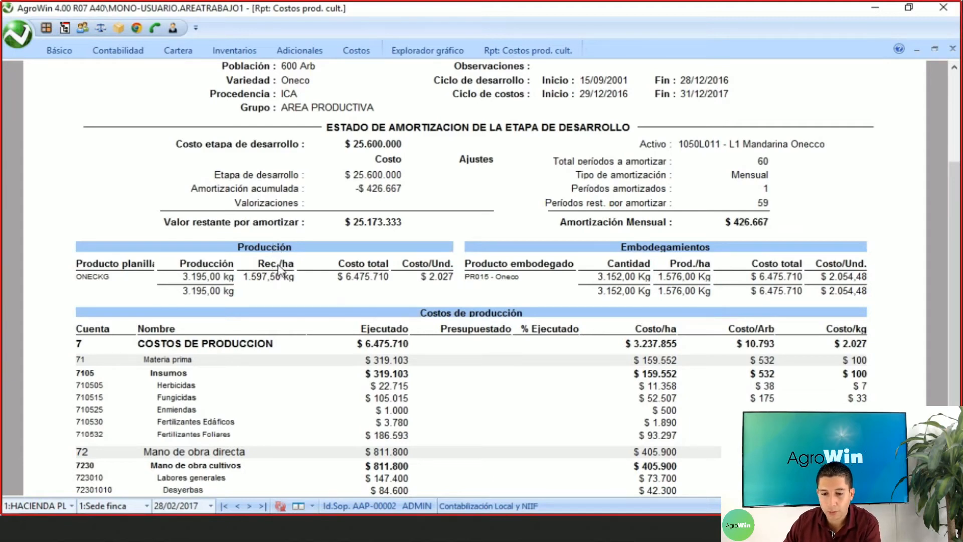
pyautogui.scroll(-2, 283, 257)
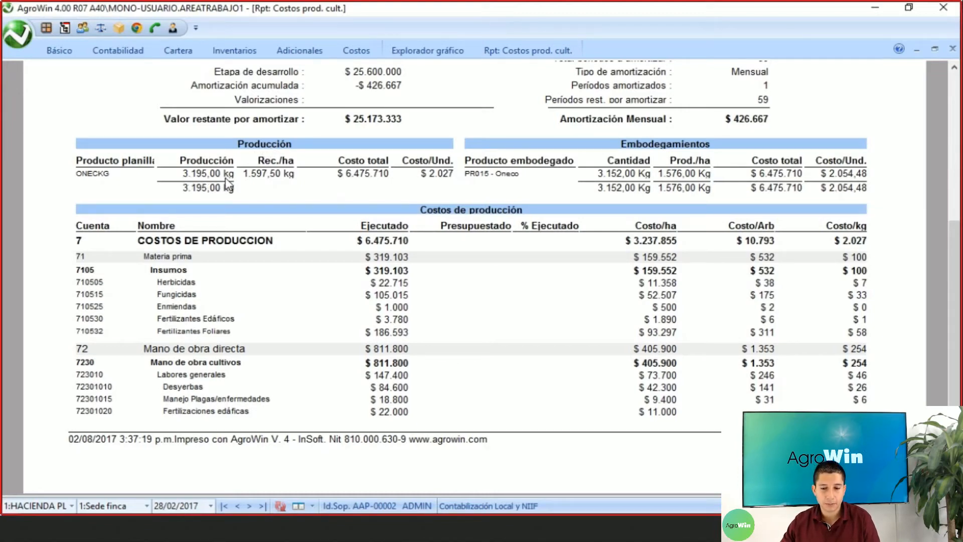
pyautogui.scroll(3, 233, 183)
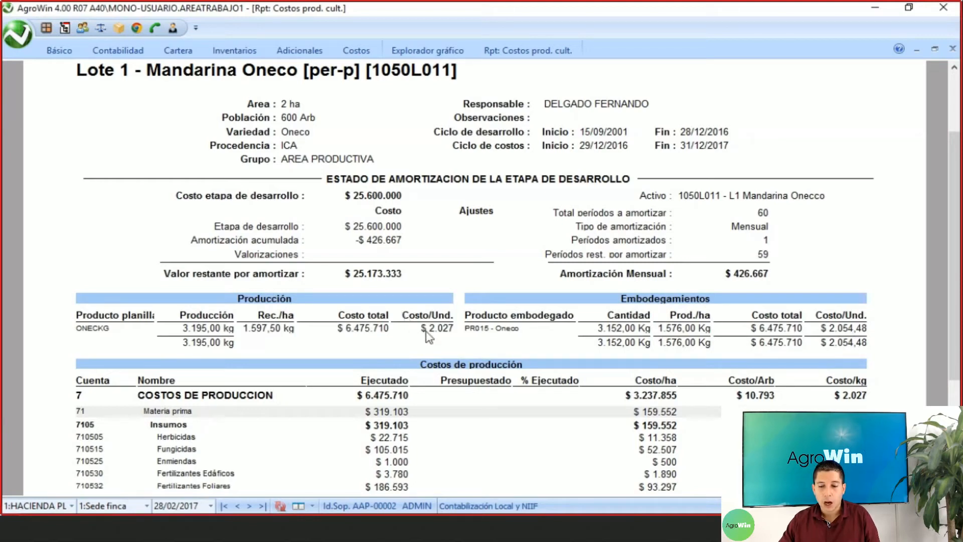
pyautogui.scroll(-3, 387, 377)
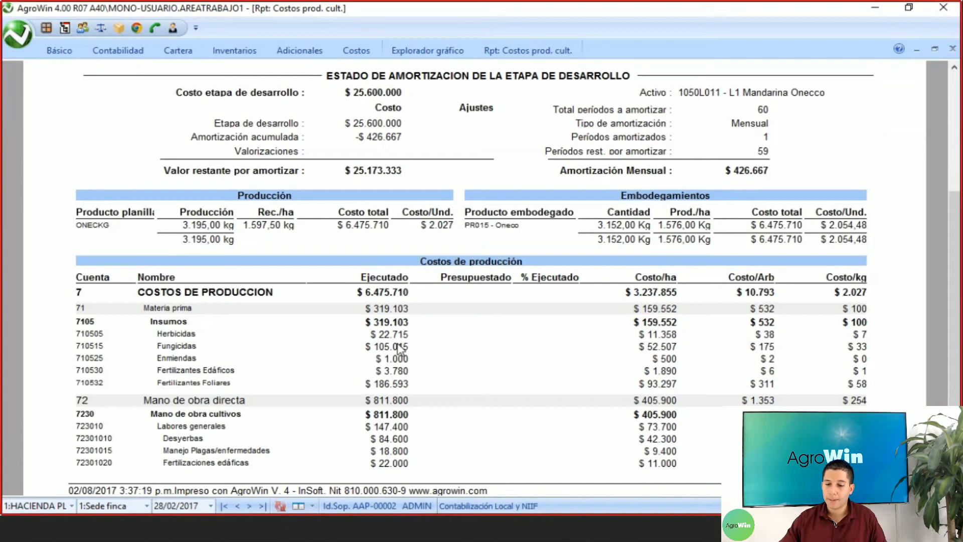
pyautogui.scroll(-1, 355, 344)
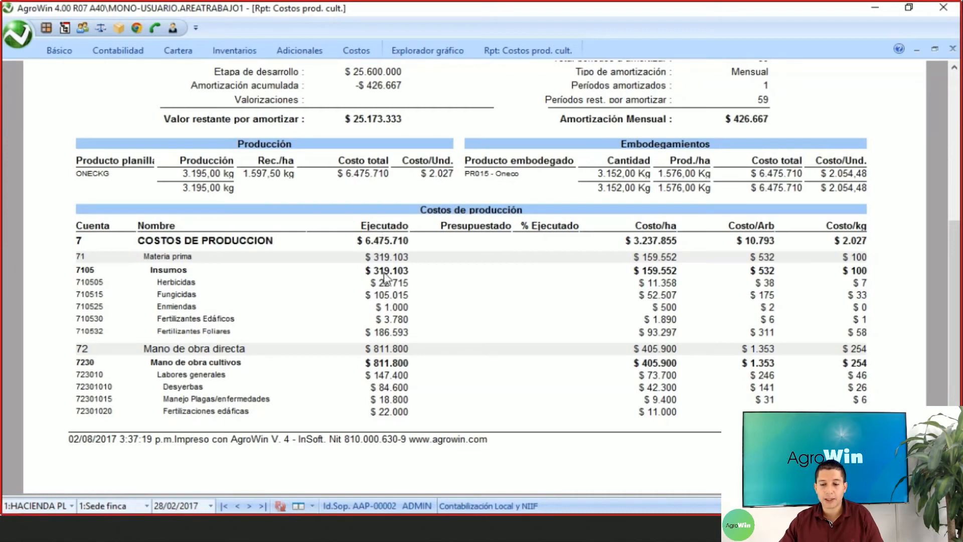
pyautogui.scroll(2, 389, 285)
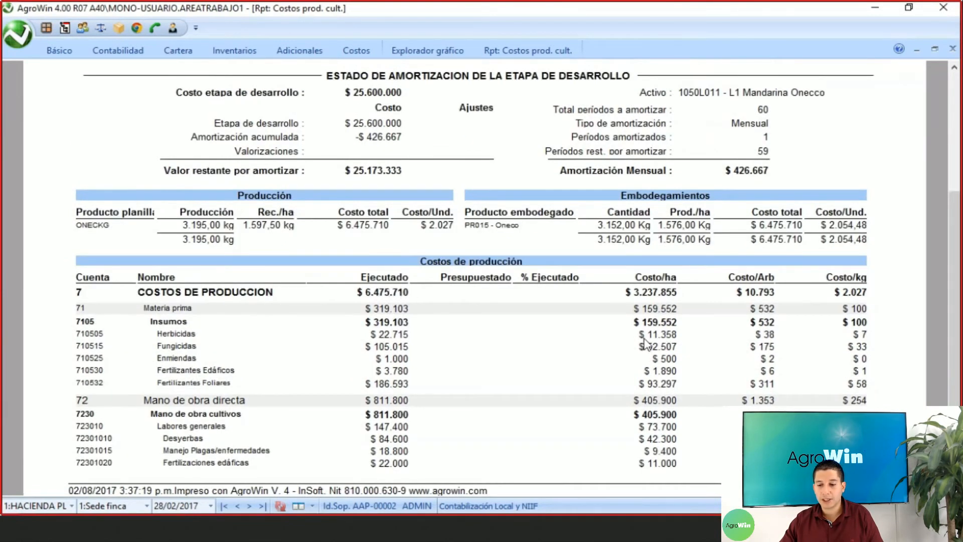
pyautogui.scroll(1, 649, 329)
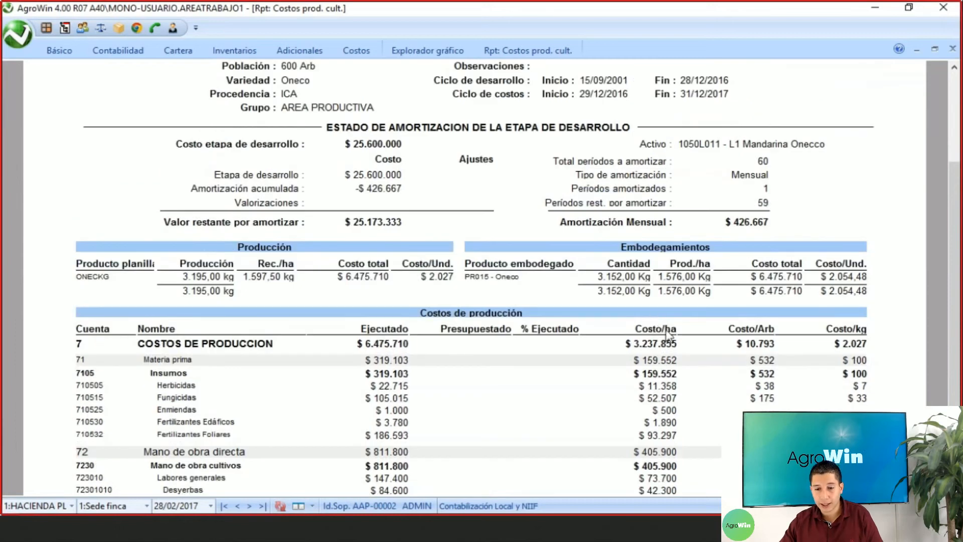
pyautogui.scroll(1, 667, 335)
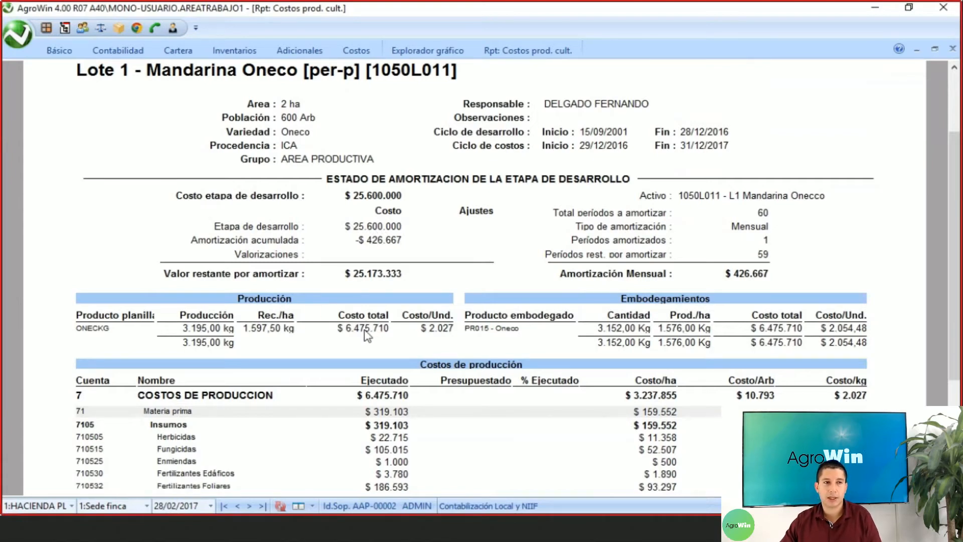
pyautogui.scroll(-3, 366, 334)
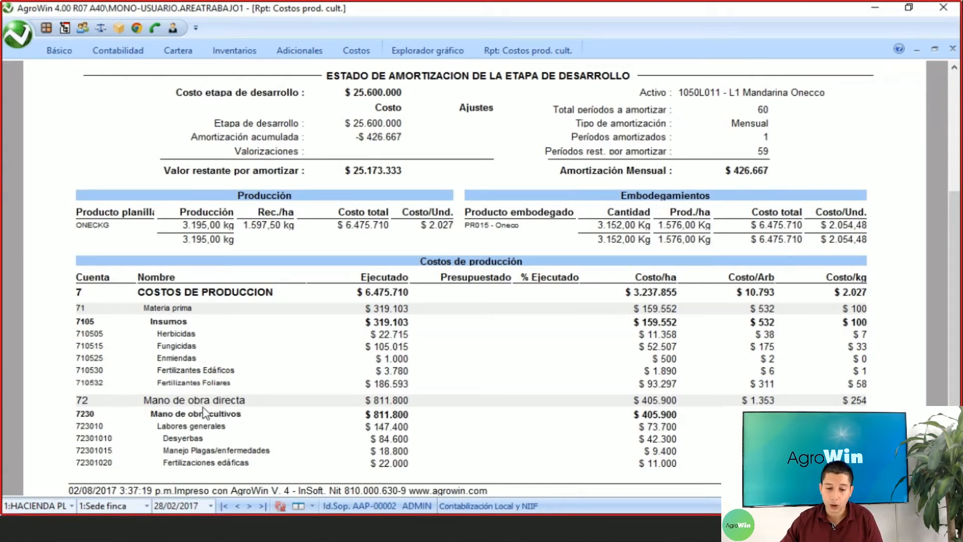
pyautogui.scroll(-1, 210, 412)
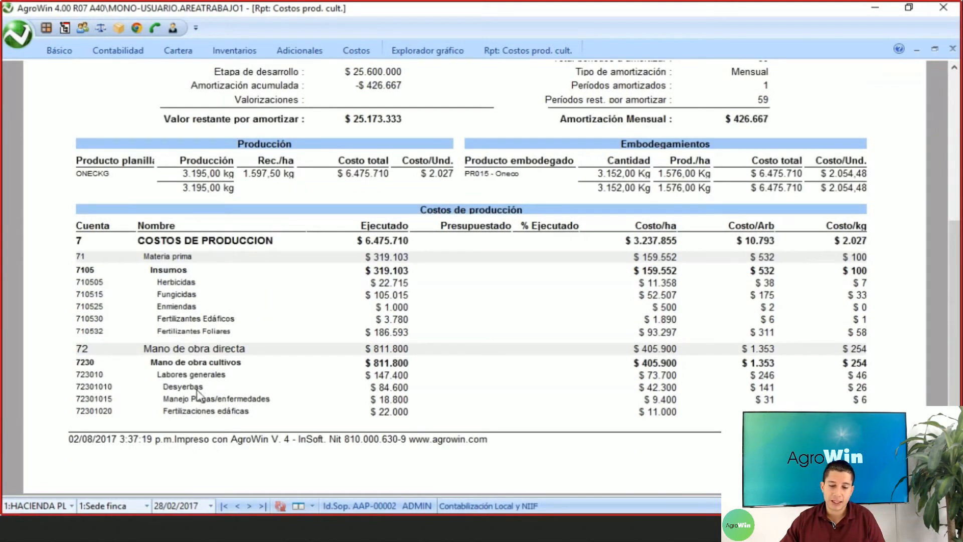
pyautogui.scroll(5, 226, 403)
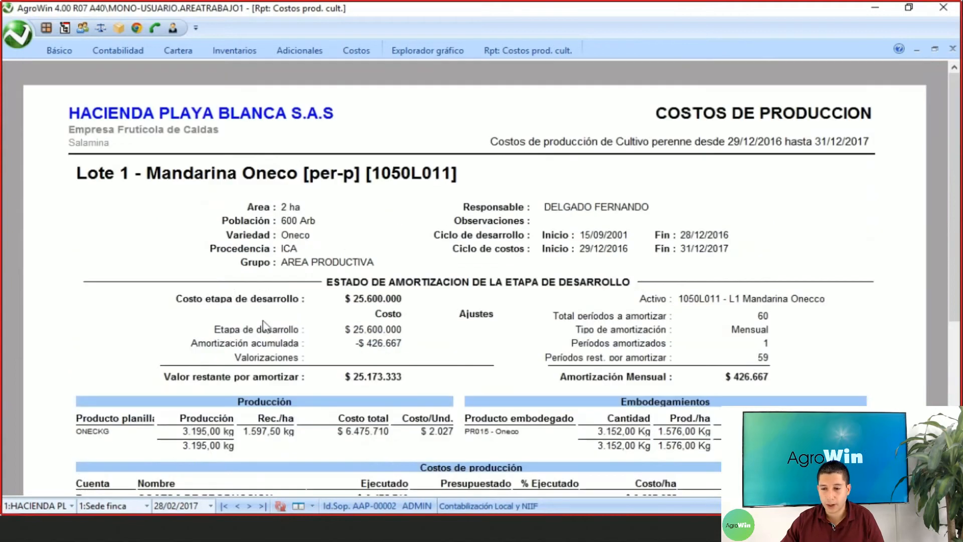
# - Go to page 2 of the report and examine the indirect costs, labour worksheets, and supplies and materials worksheets
pyautogui.doubleClick(523, 50)
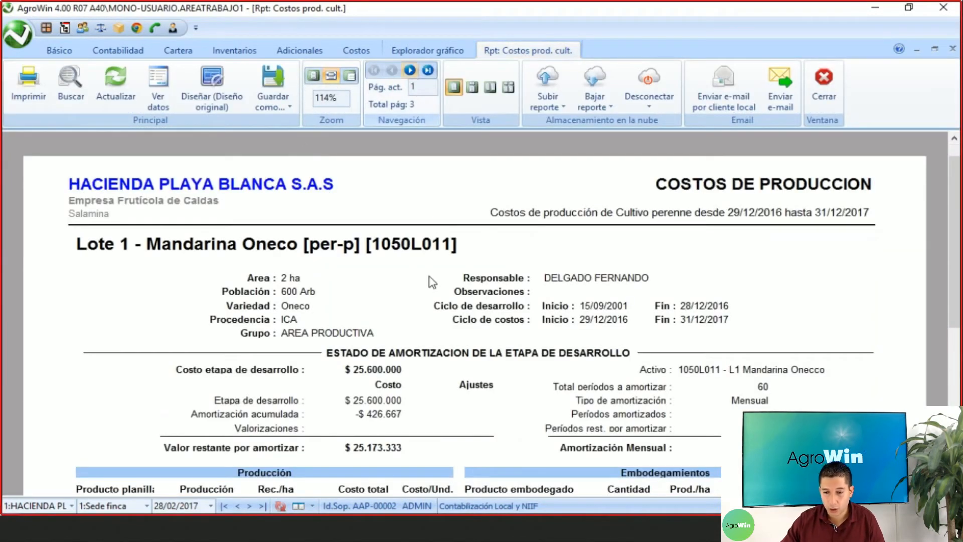
pyautogui.click(414, 74)
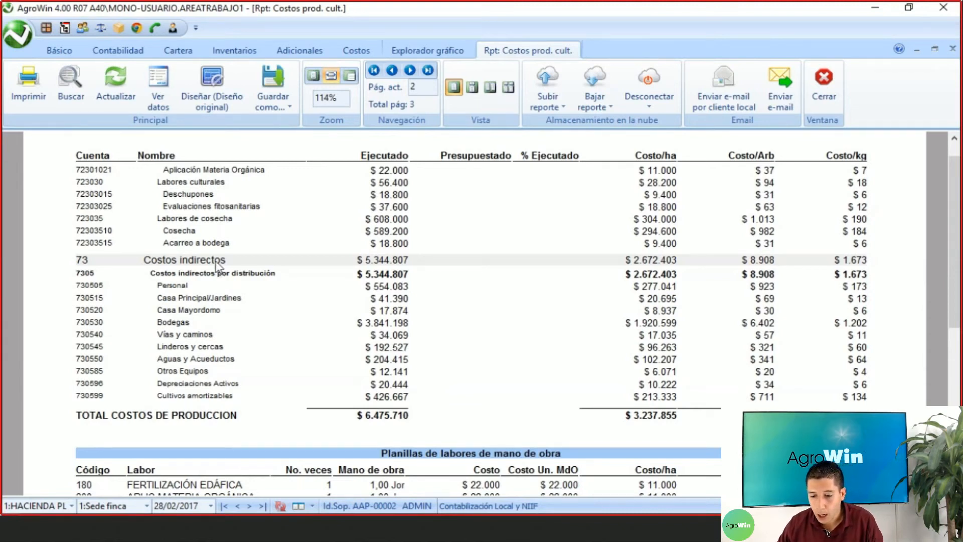
pyautogui.scroll(-3, 486, 321)
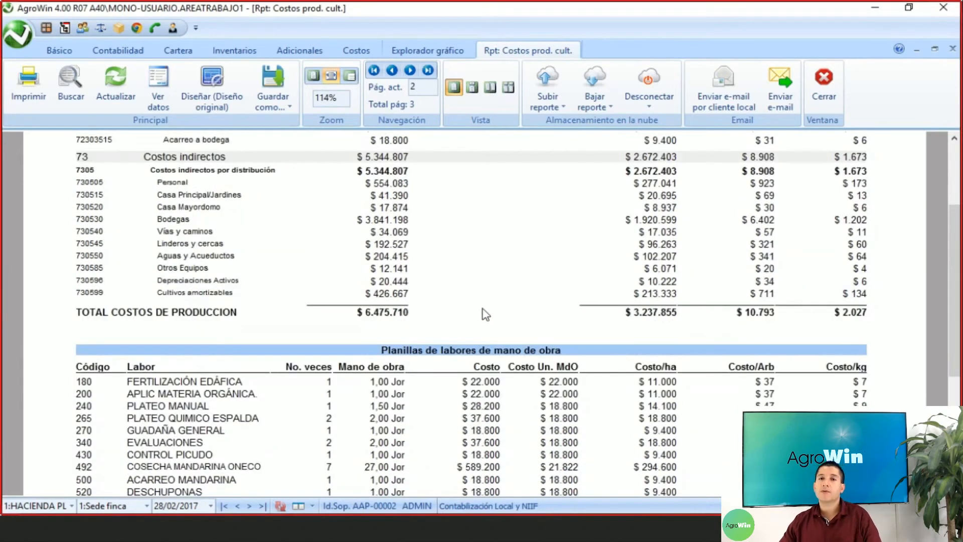
pyautogui.scroll(-2, 466, 296)
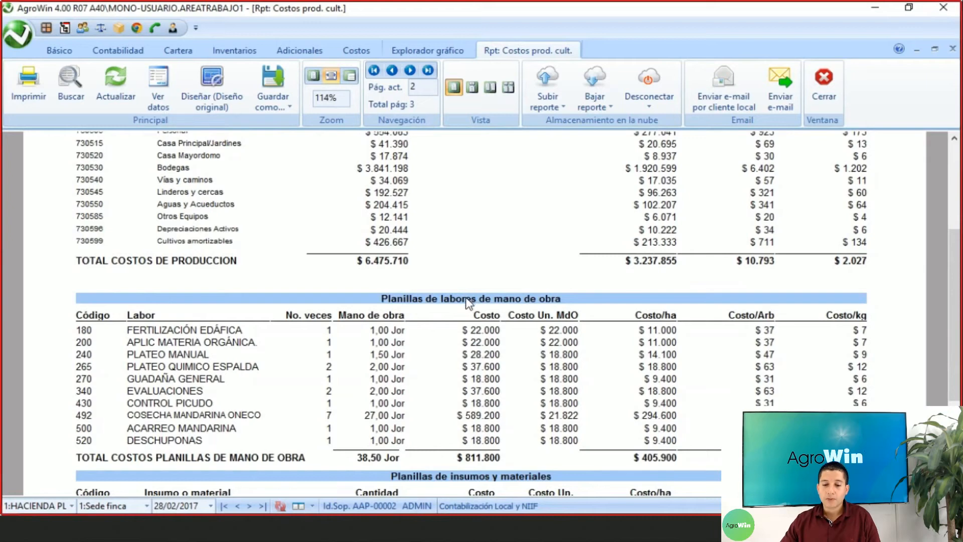
pyautogui.scroll(-1, 466, 300)
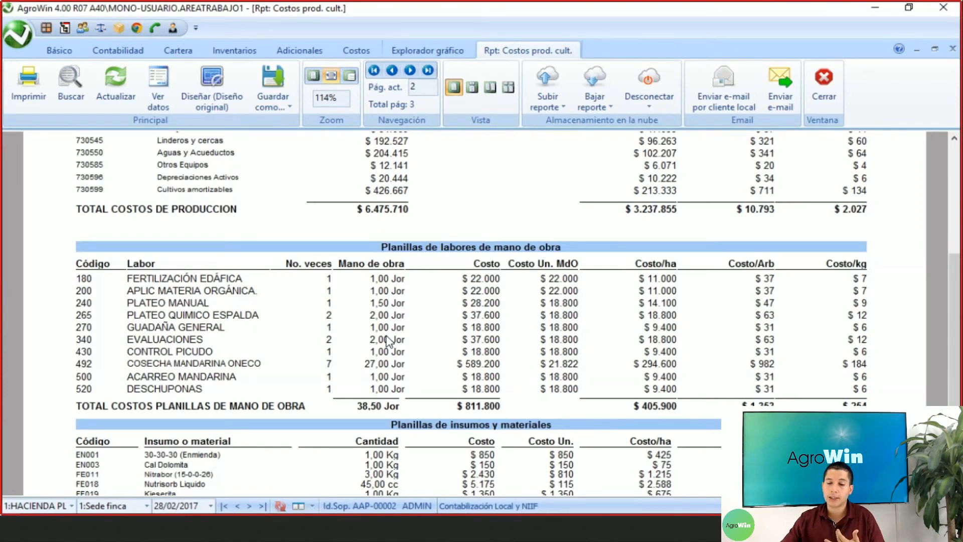
pyautogui.scroll(-2, 391, 341)
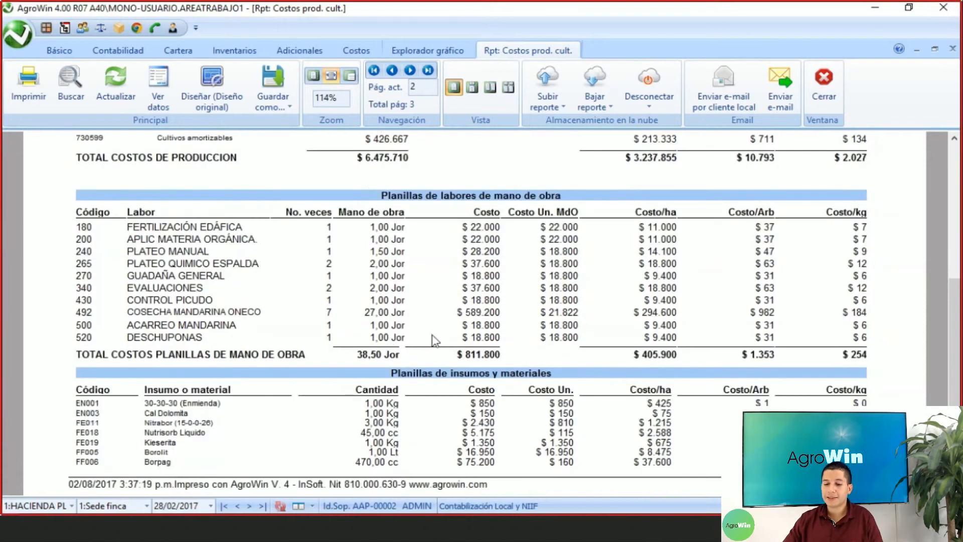
pyautogui.scroll(-2, 431, 381)
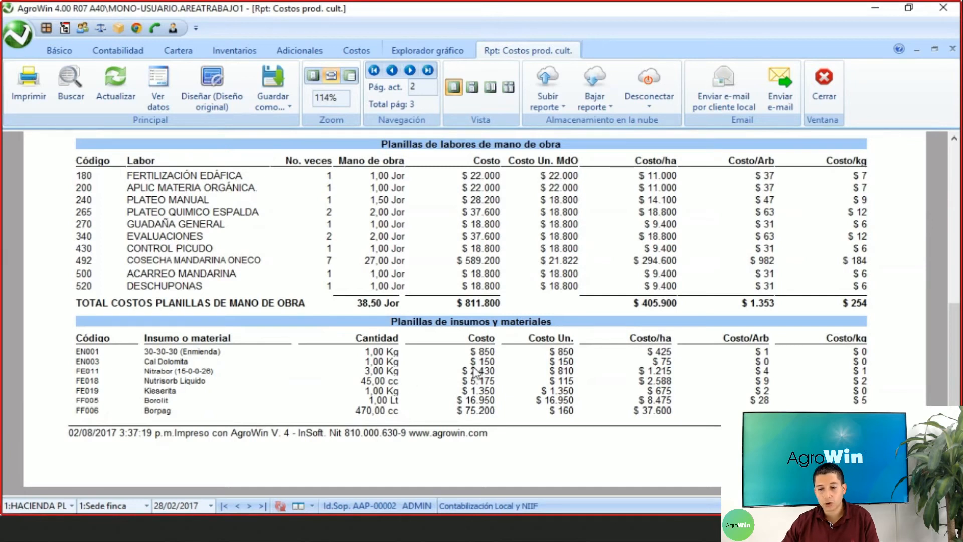
# - Examine the remaining supplies worksheet costs on page 3 of the report, and close the report and the farm explorer
pyautogui.click(410, 71)
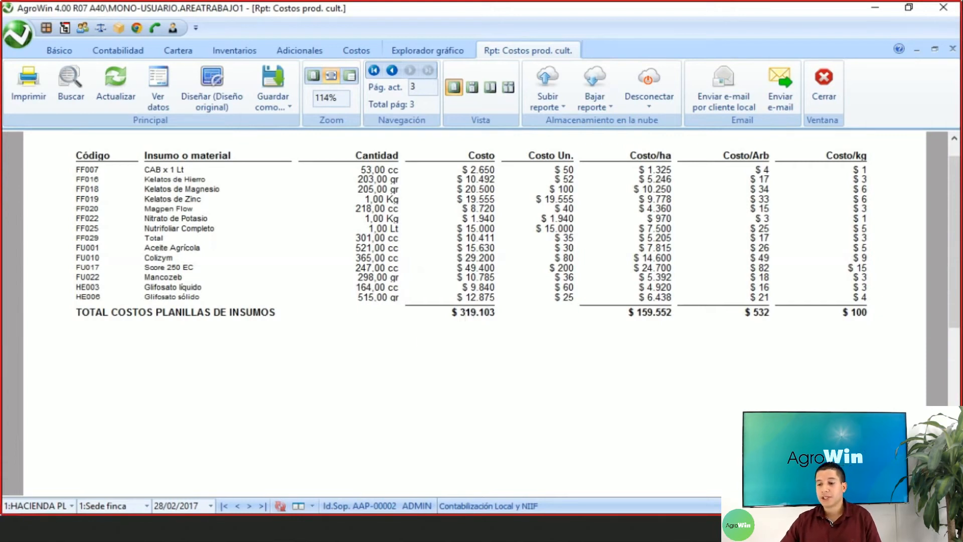
pyautogui.click(827, 96)
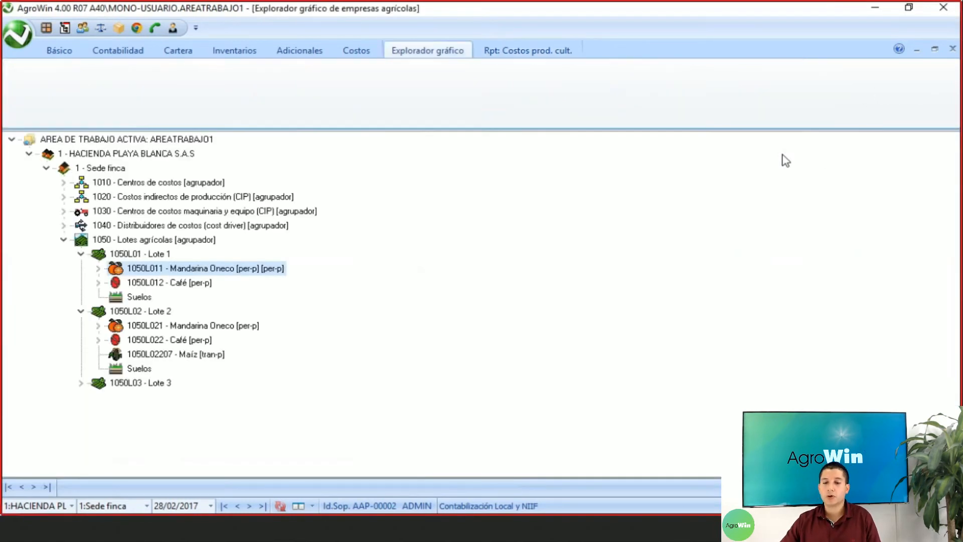
pyautogui.click(436, 95)
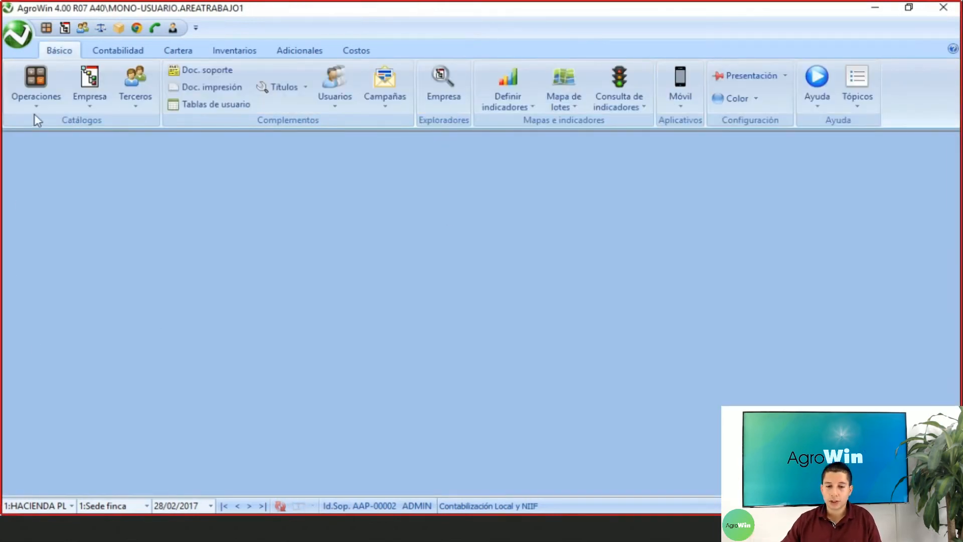
# - Open the operations manager, create a new purchasing operation of type Planilla uso y/o consumos, and enlarge its form
pyautogui.click(36, 82)
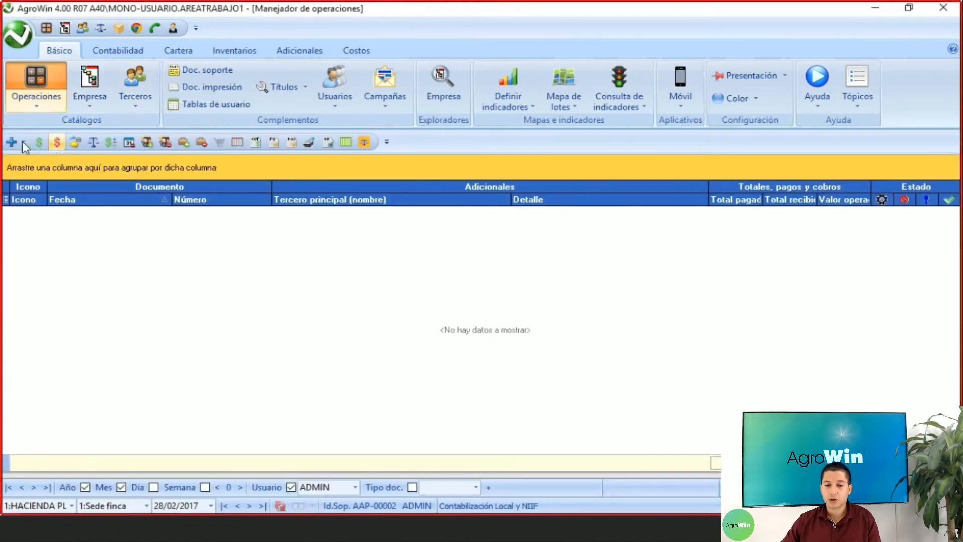
pyautogui.click(22, 141)
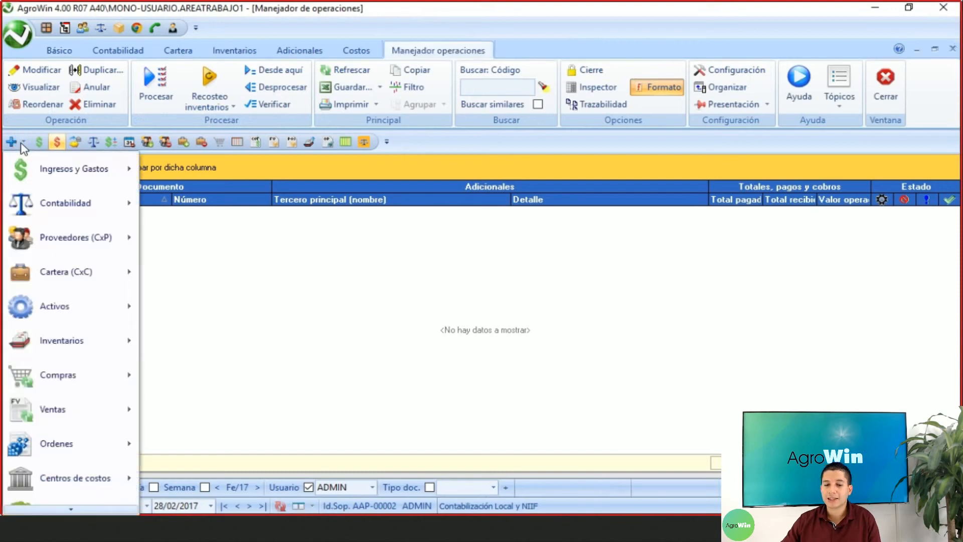
pyautogui.moveTo(59, 176)
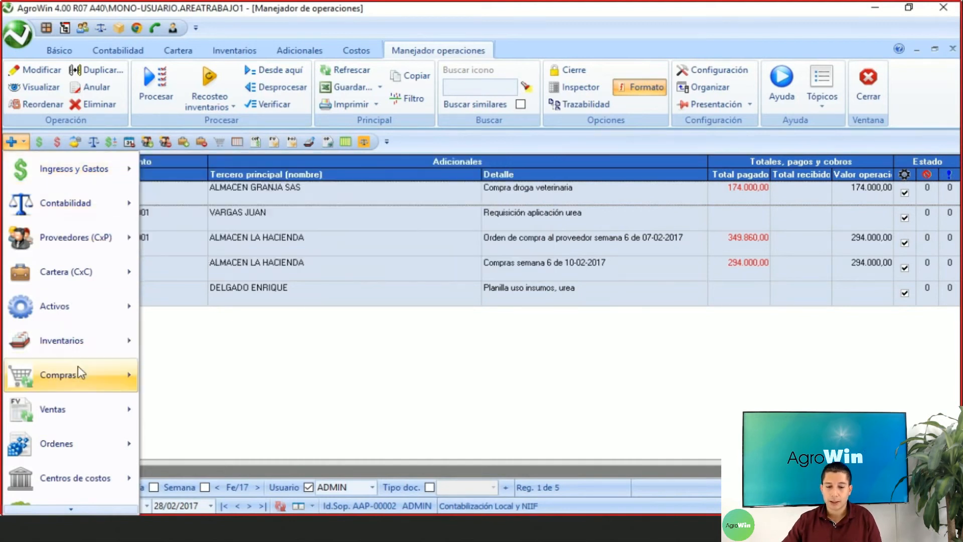
pyautogui.moveTo(80, 374)
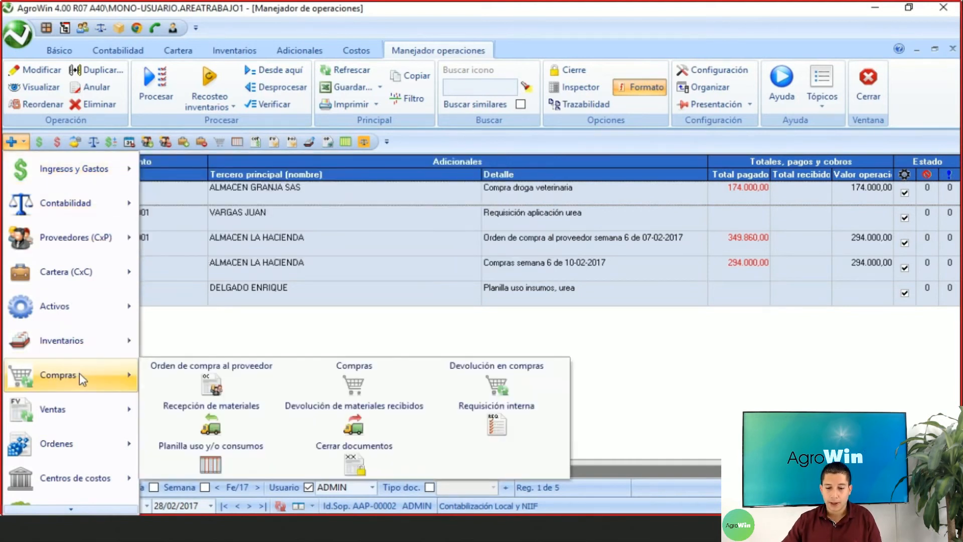
pyautogui.click(217, 462)
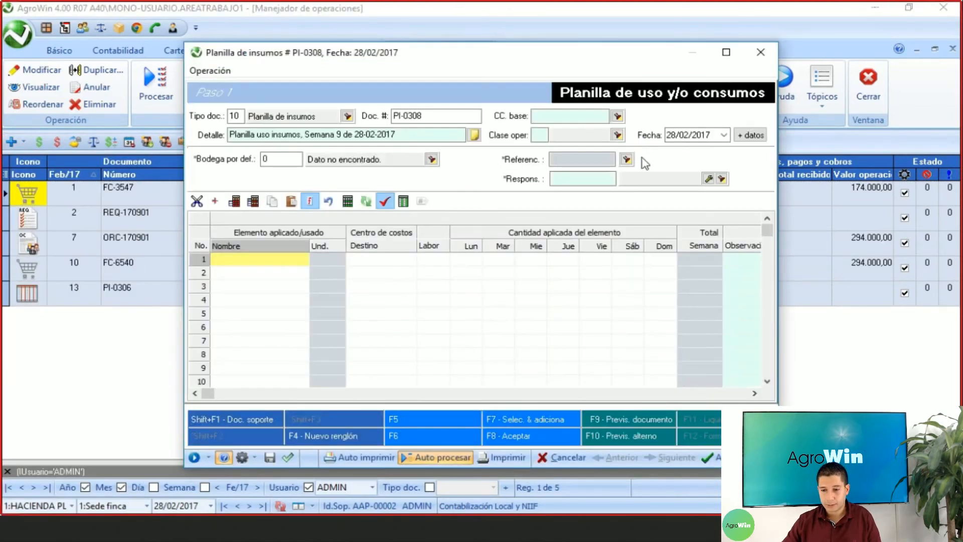
pyautogui.click(725, 52)
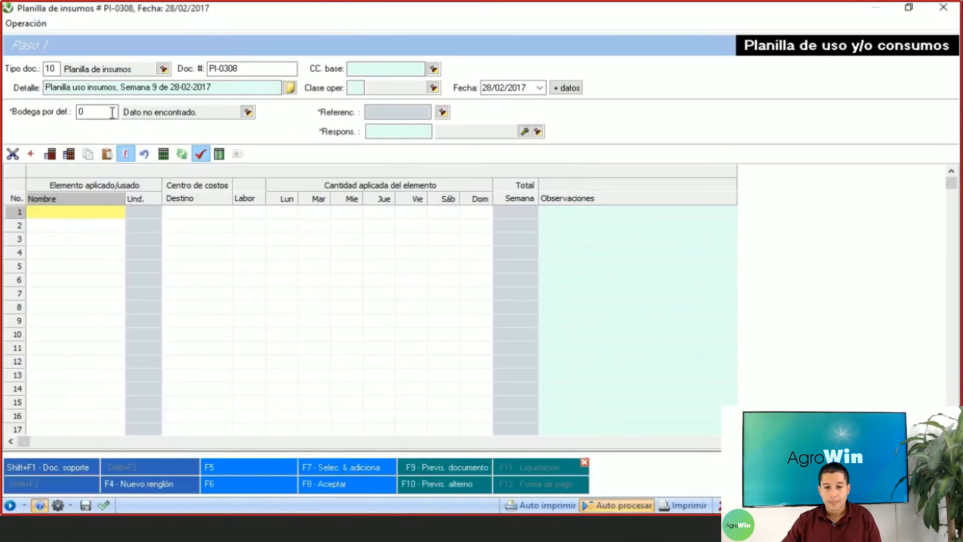
# - Set the worksheet's default warehouse to 10, Bodega insumos/materiales Agrícolas
pyautogui.click(111, 112)
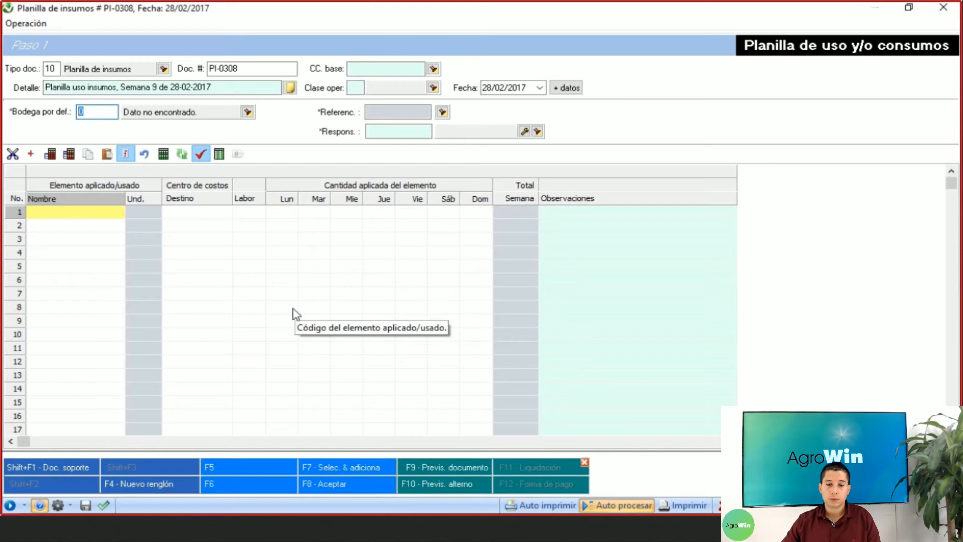
pyautogui.click(106, 213)
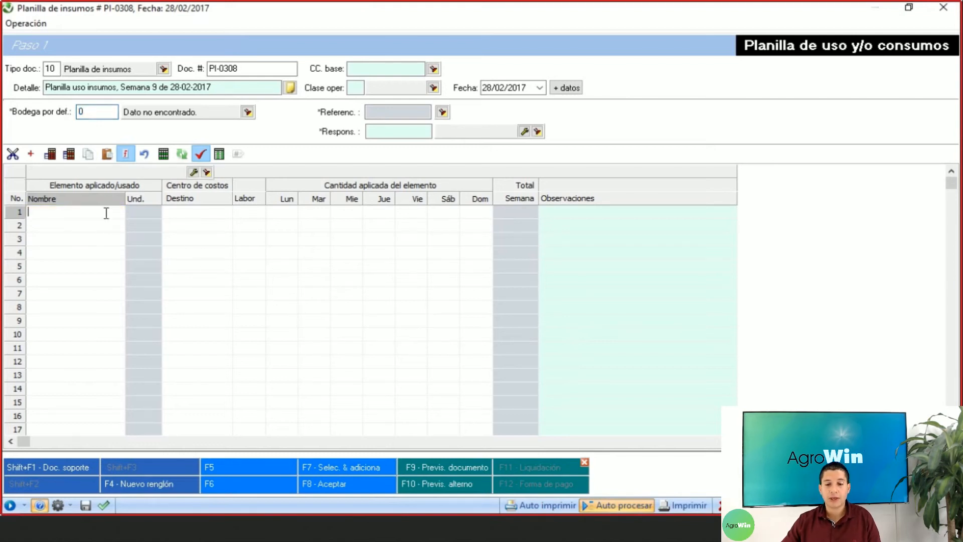
pyautogui.click(186, 215)
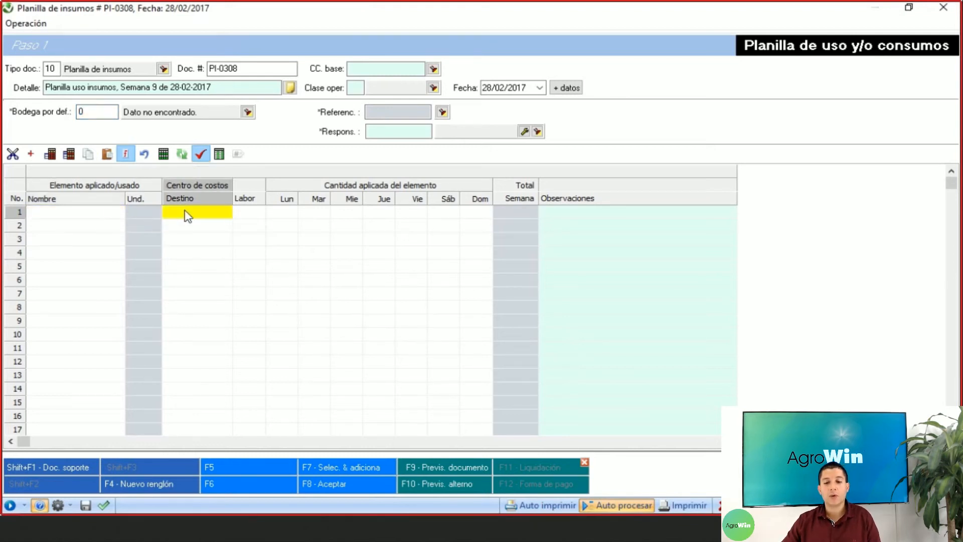
pyautogui.click(254, 215)
pyautogui.click(286, 216)
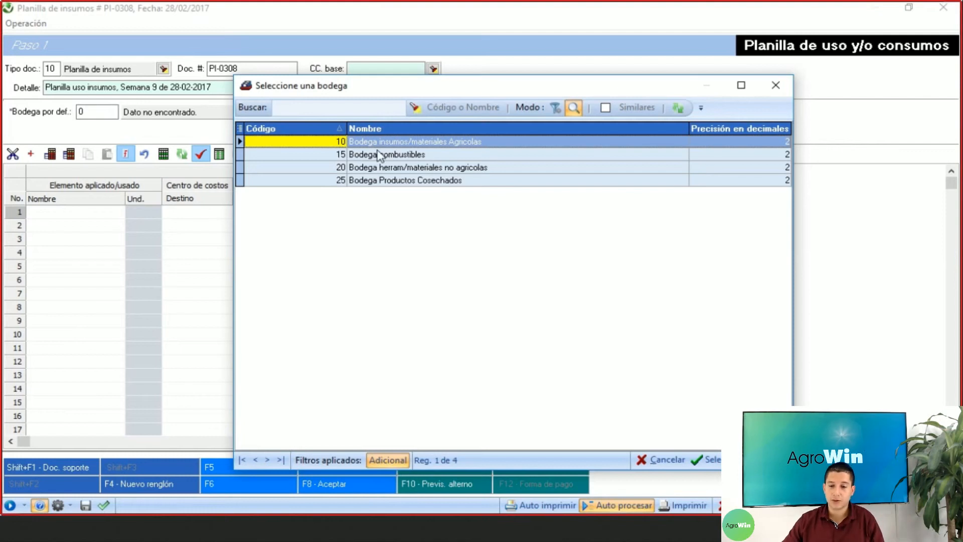
pyautogui.doubleClick(377, 142)
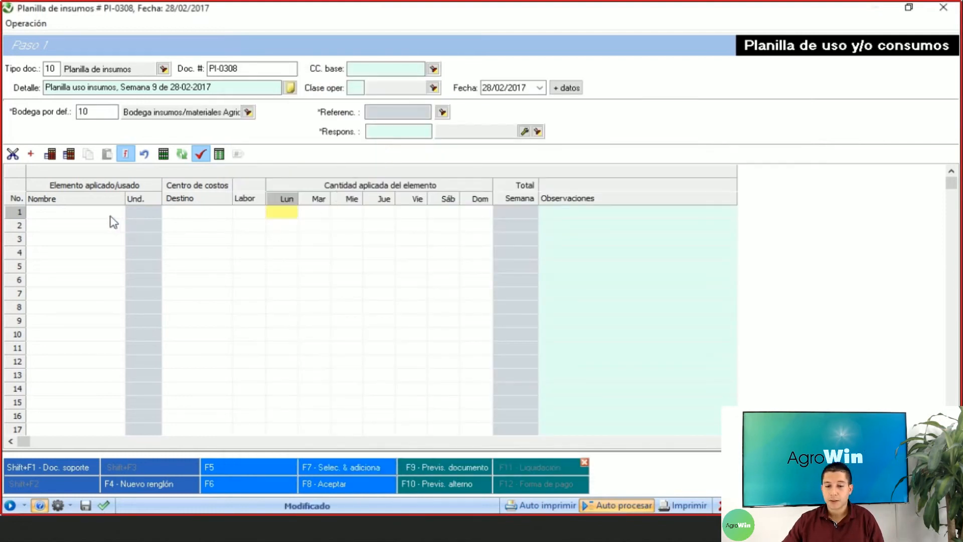
# - Enter Urea (FE024) from the warehouse's product list as the applied element in row 1
pyautogui.click(71, 219)
pyautogui.click(70, 213)
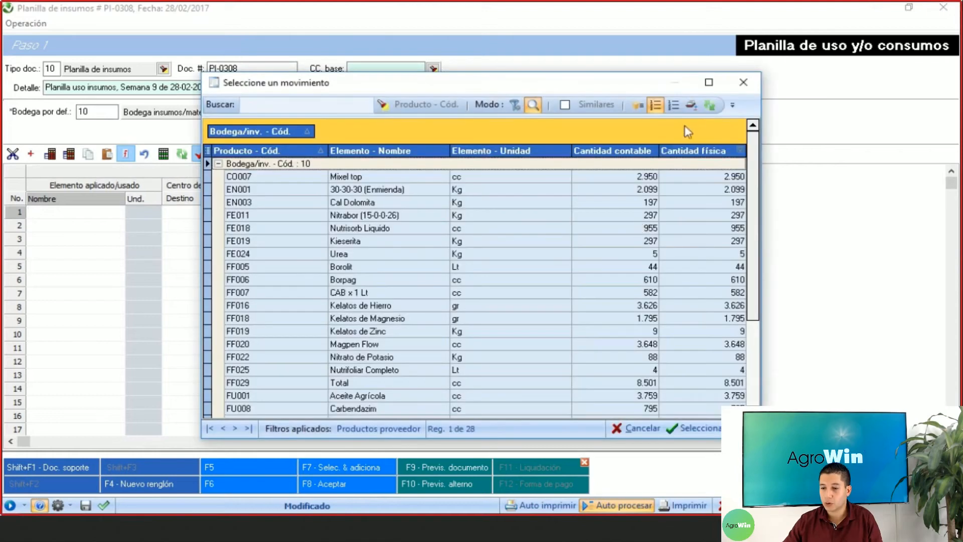
pyautogui.click(708, 82)
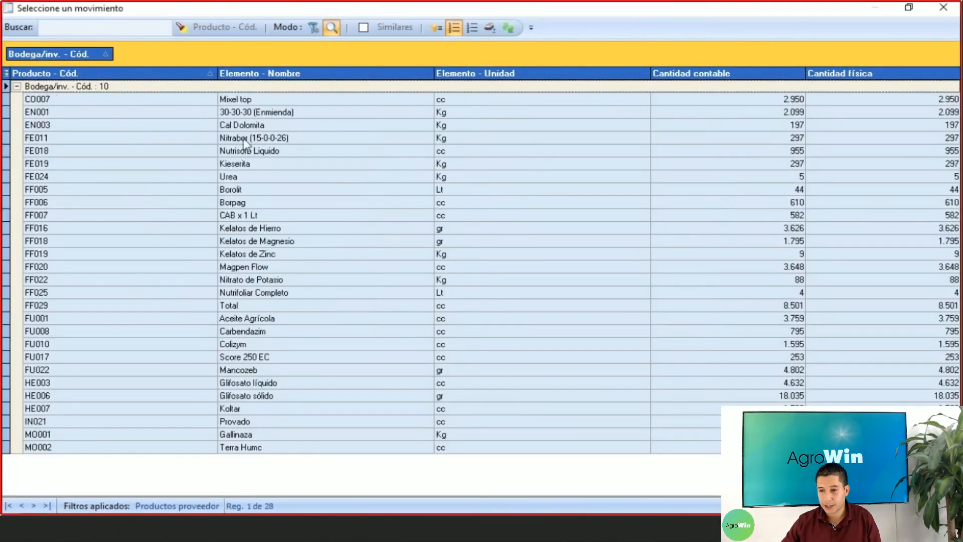
pyautogui.click(249, 175)
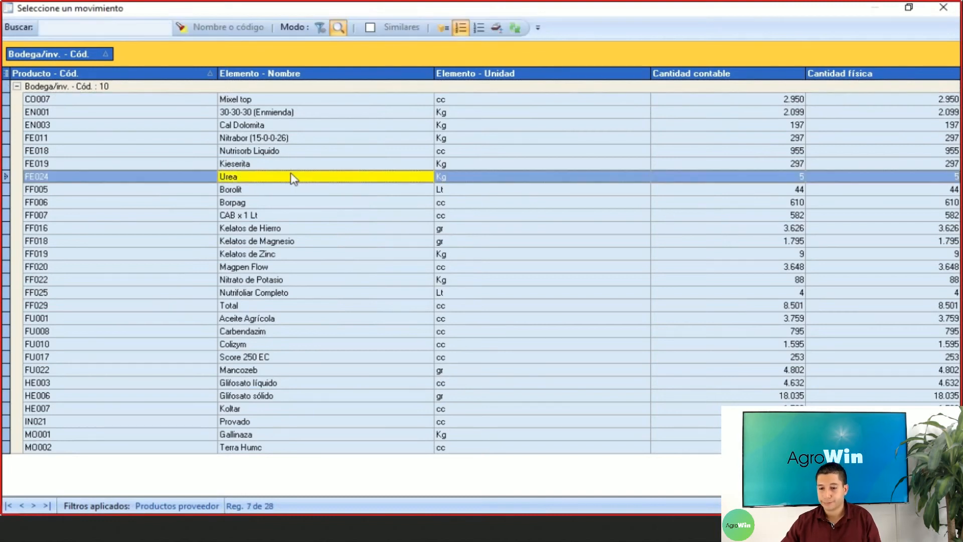
pyautogui.click(798, 177)
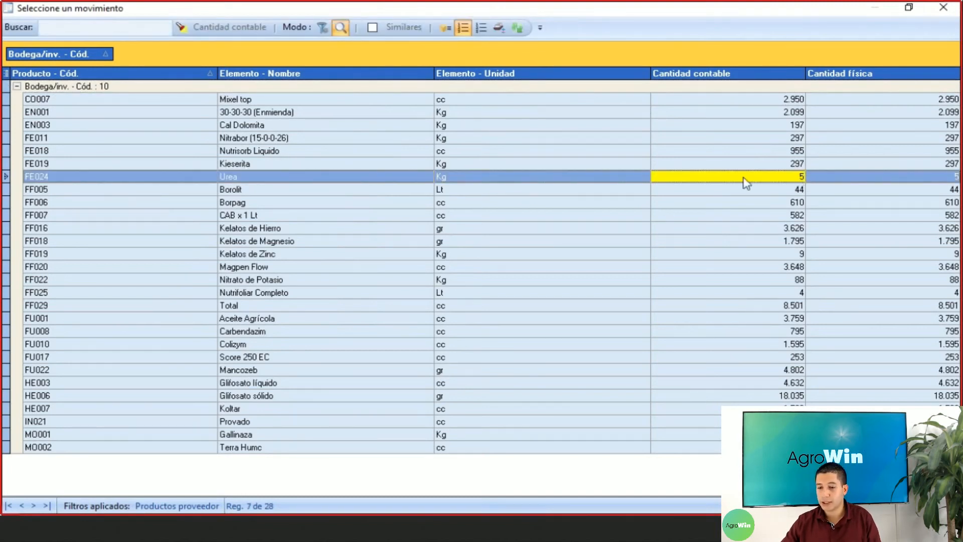
pyautogui.doubleClick(254, 179)
# - Assign the urea row to cost centre 1050L021, Lote 2's Mandarina Oneco crop
pyautogui.click(189, 237)
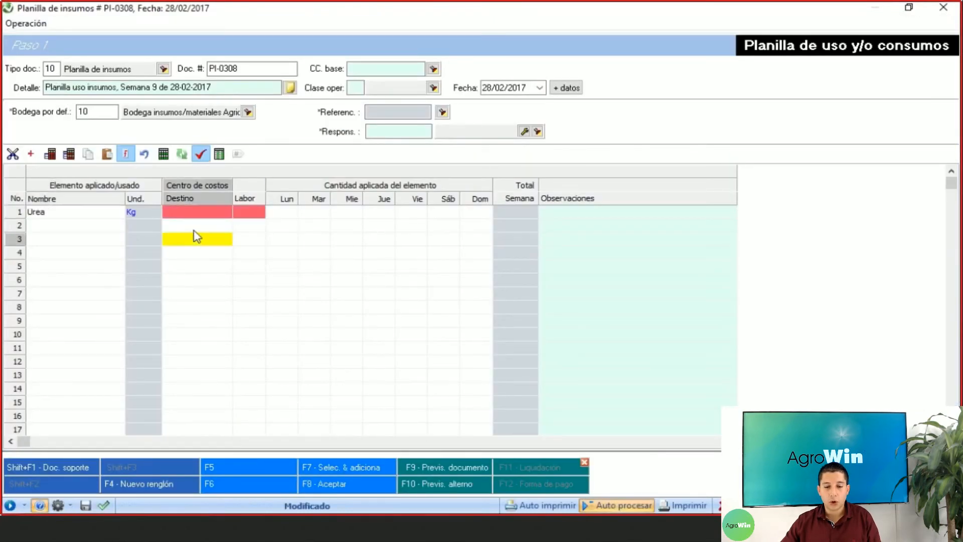
pyautogui.click(197, 213)
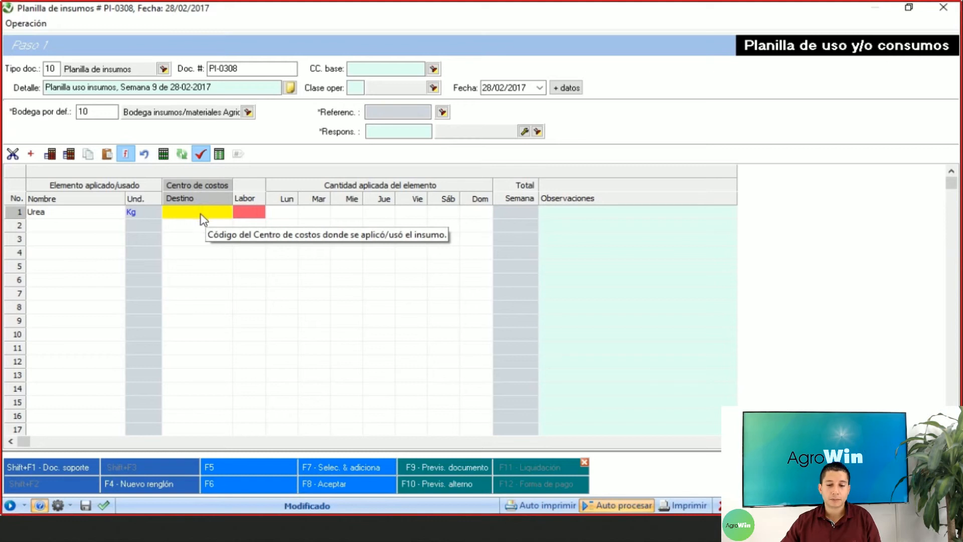
pyautogui.click(200, 214)
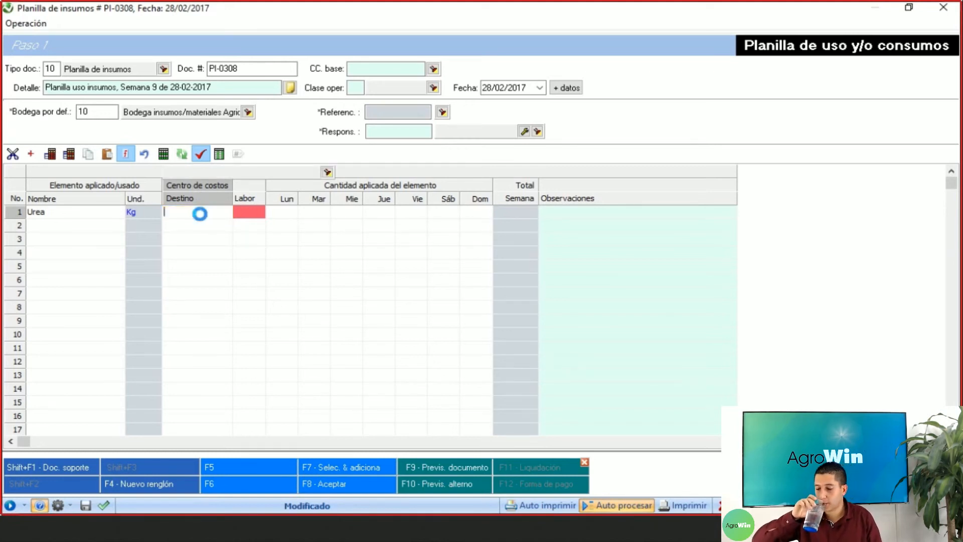
pyautogui.doubleClick(200, 214)
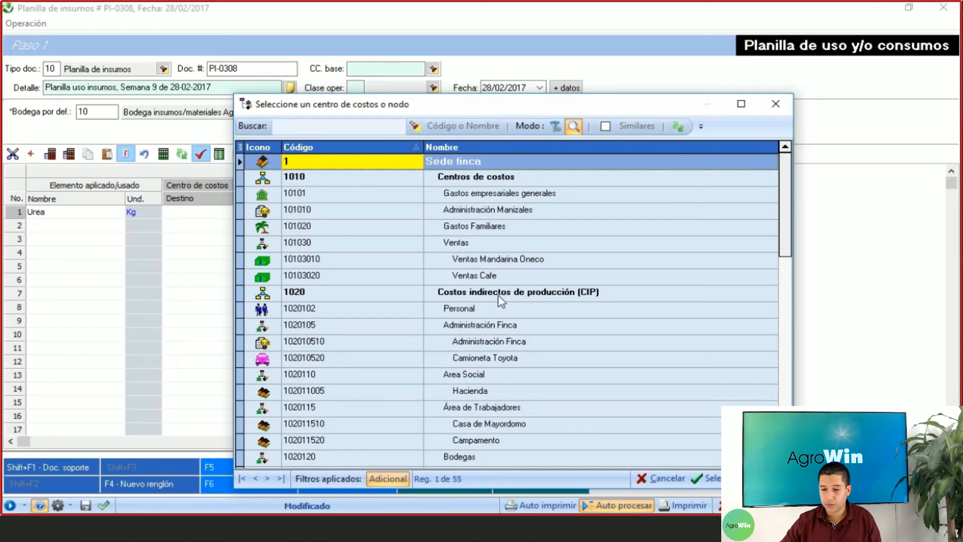
pyautogui.scroll(-10, 500, 301)
pyautogui.click(479, 374)
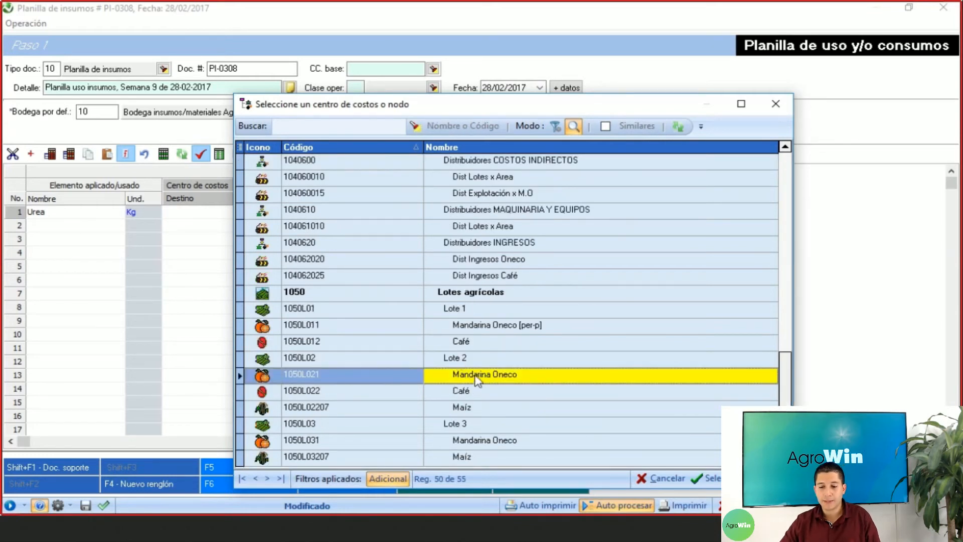
pyautogui.doubleClick(470, 376)
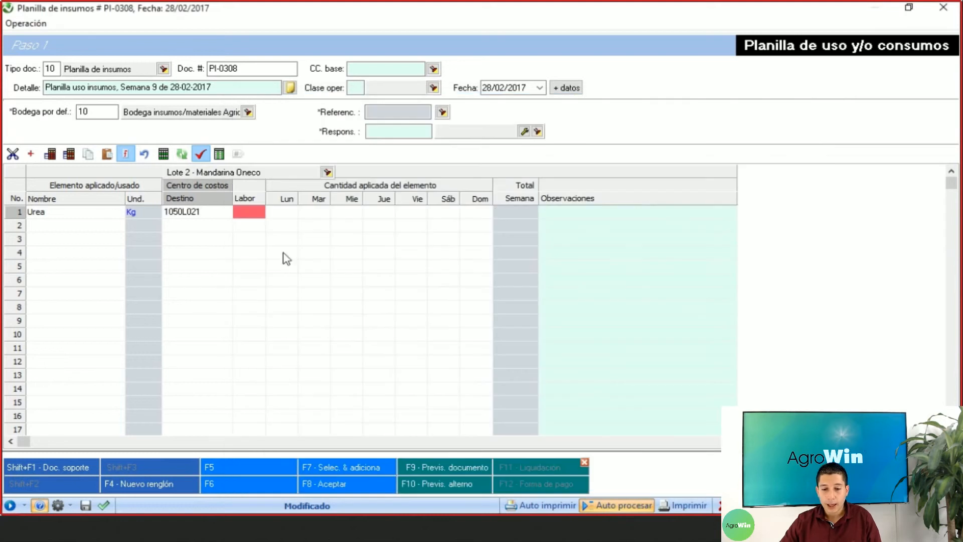
# - Set the urea row's labour to 180 Fertilización edáfica, with applied quantities of 1 kg on Monday and 2 kg on Tuesday
pyautogui.click(248, 213)
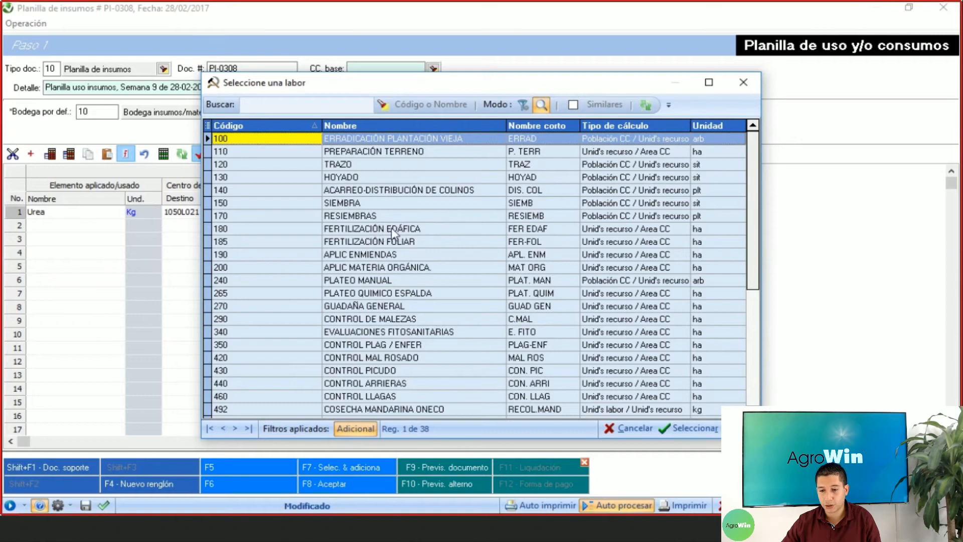
pyautogui.doubleClick(392, 230)
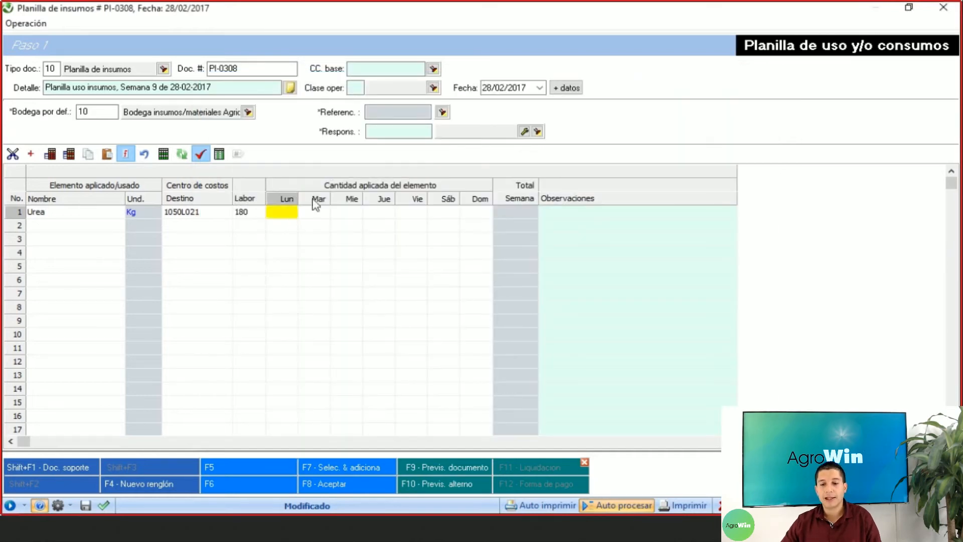
pyautogui.write('1')
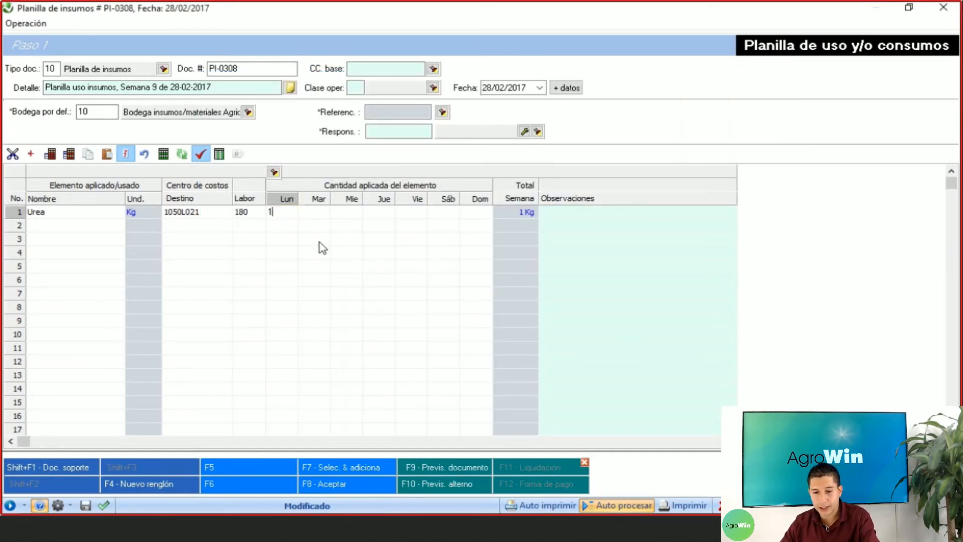
pyautogui.press('Return')
pyautogui.write('2')
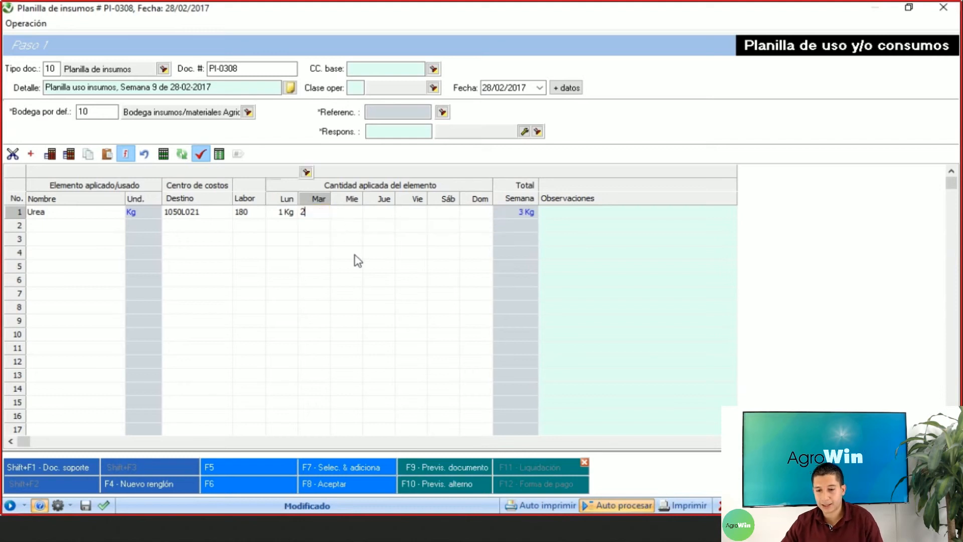
pyautogui.click(355, 254)
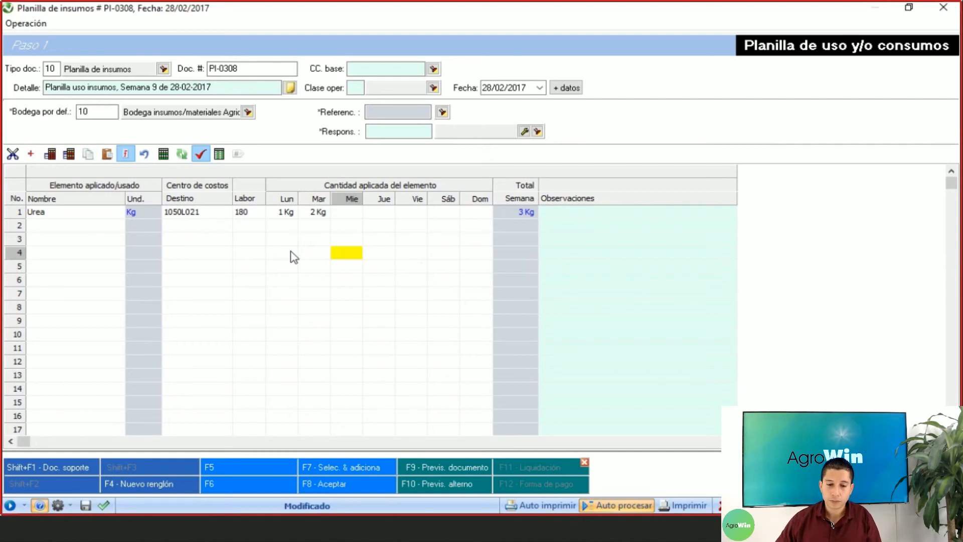
# - Display the urea row's cost centre and labour as names, review the row, and close the worksheet without saving the changes
pyautogui.click(94, 214)
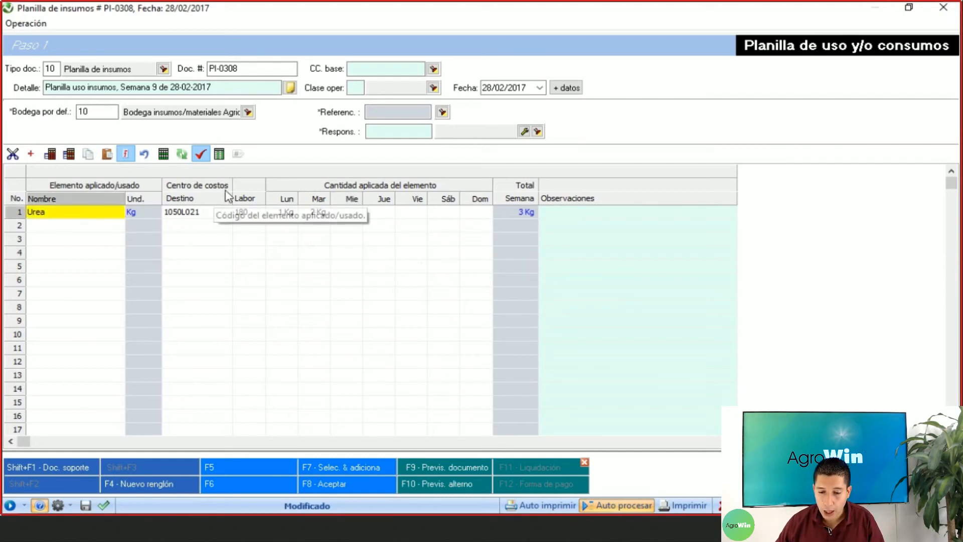
pyautogui.moveTo(245, 183); pyautogui.dragTo(506, 188)
pyautogui.click(344, 211)
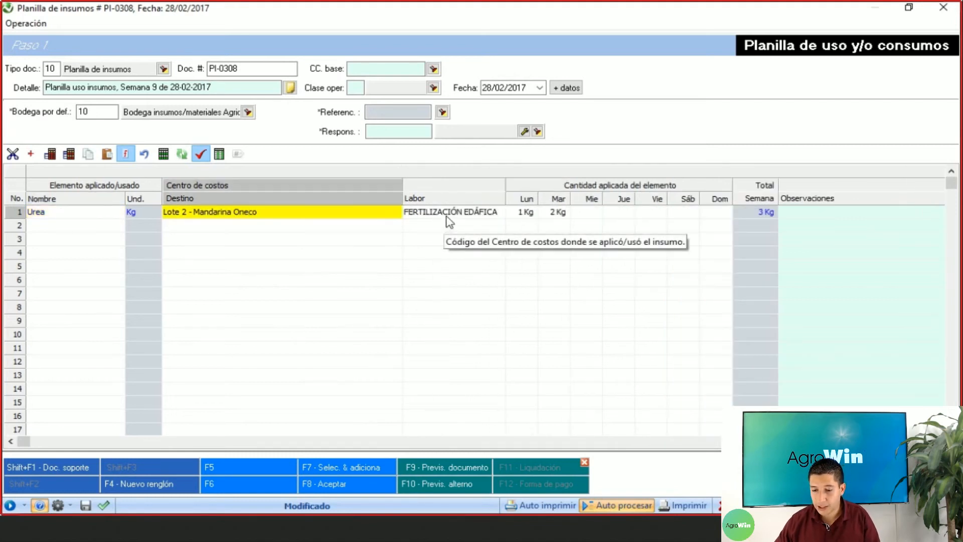
pyautogui.click(451, 215)
pyautogui.click(756, 212)
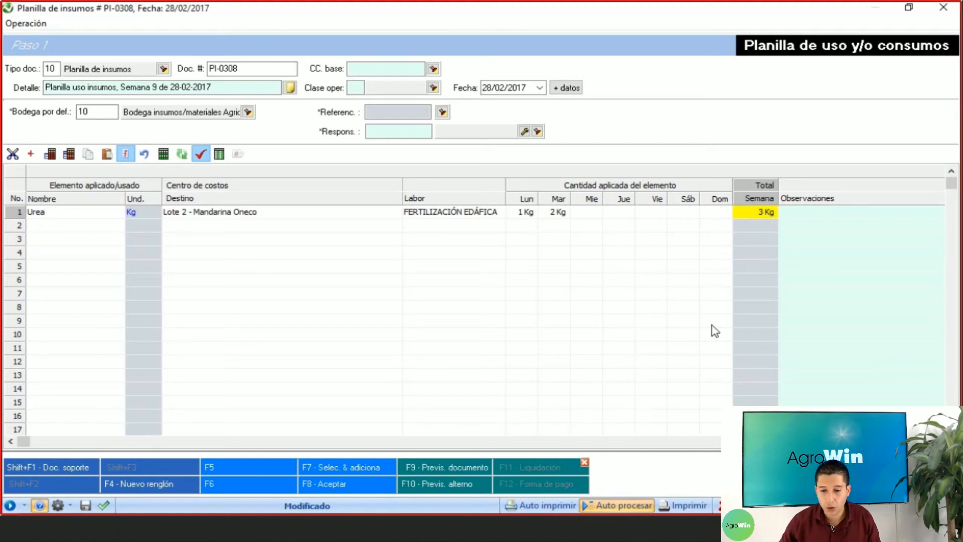
pyautogui.click(231, 213)
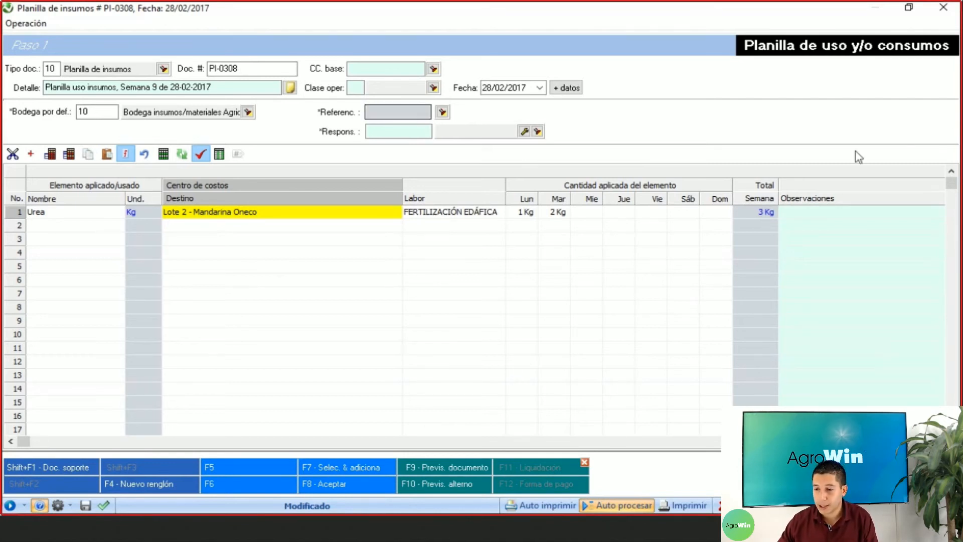
pyautogui.click(943, 7)
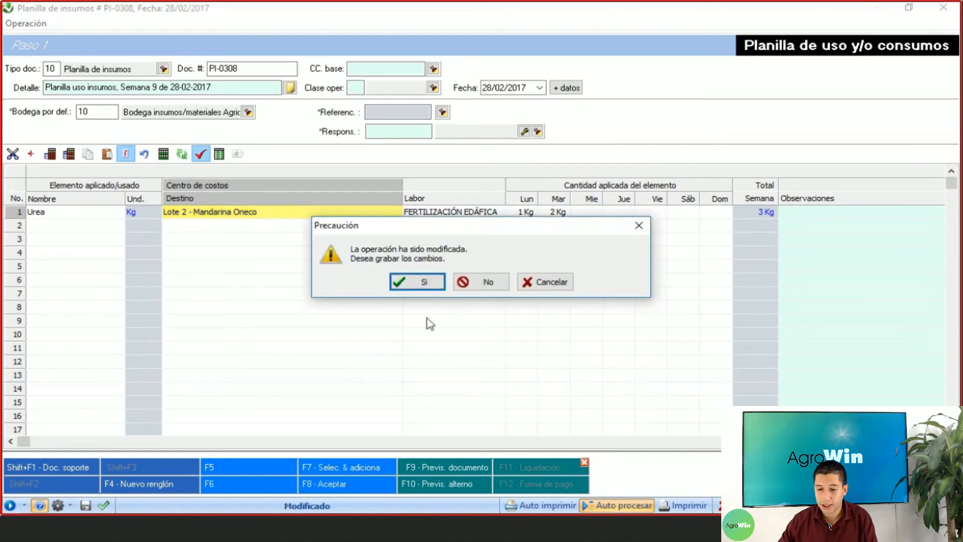
pyautogui.click(497, 284)
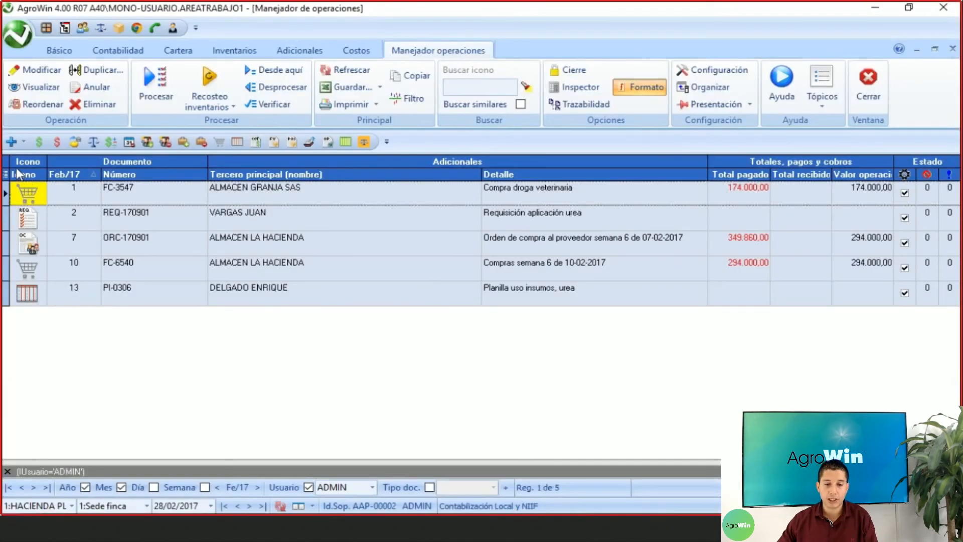
# - Create a new asset-use worksheet (Planilla de uso de activos) in the operations manager
pyautogui.click(20, 143)
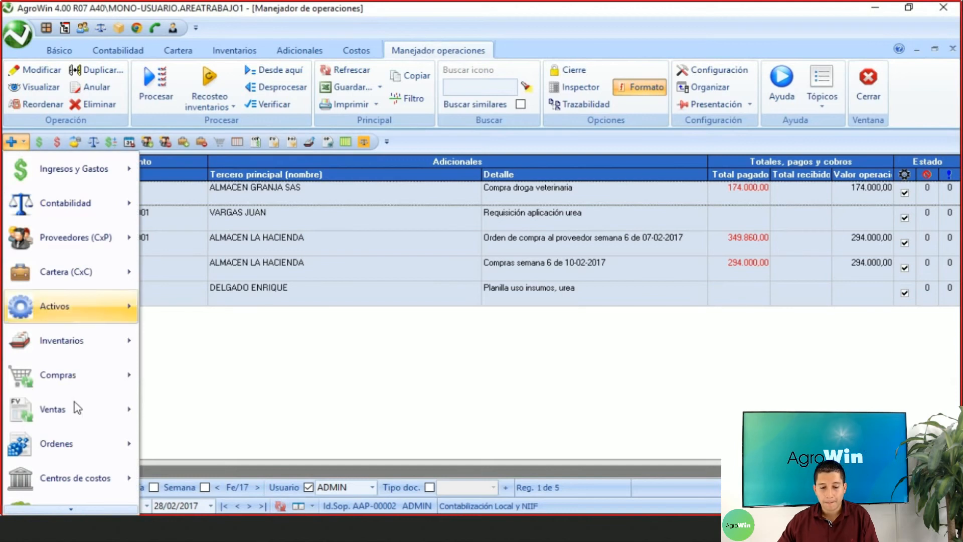
pyautogui.click(84, 509)
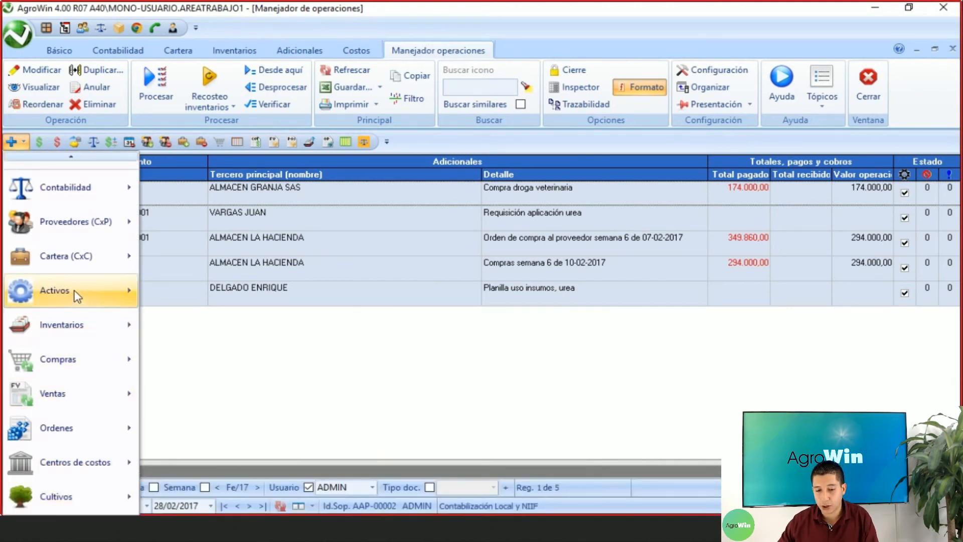
pyautogui.moveTo(75, 291)
pyautogui.click(200, 367)
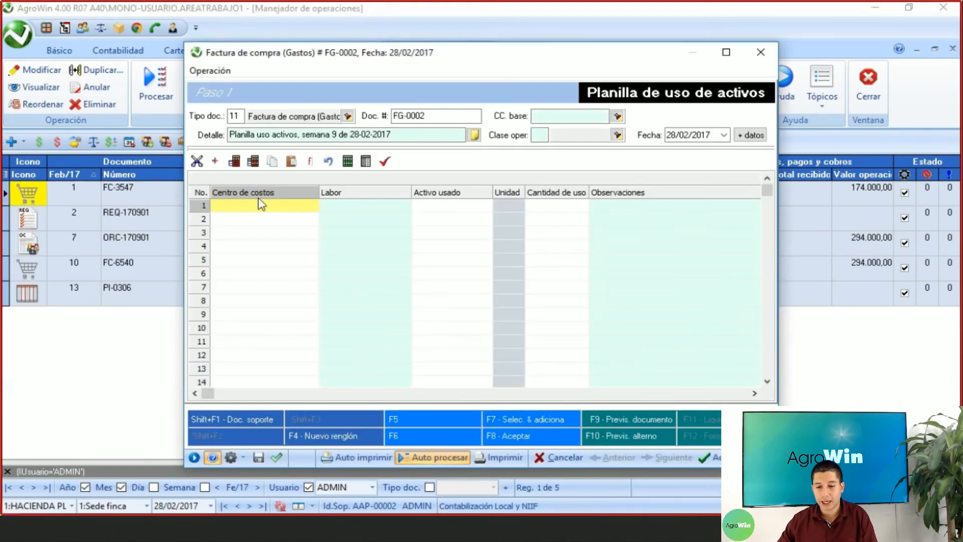
# - Assign row 1 to Lote 2's Maíz cost centre (1050L02207) and set its labour to 110 Preparación terreno
pyautogui.click(235, 211)
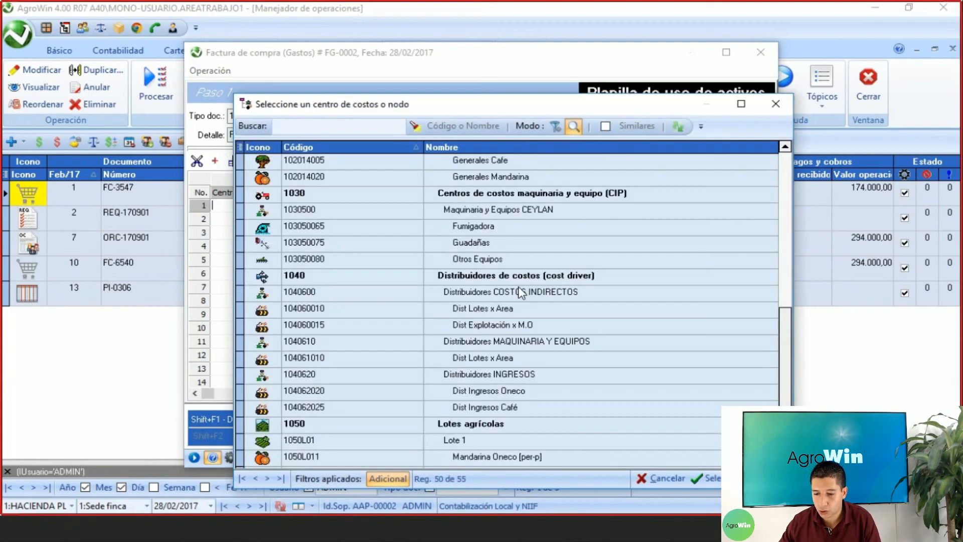
pyautogui.scroll(-3, 505, 303)
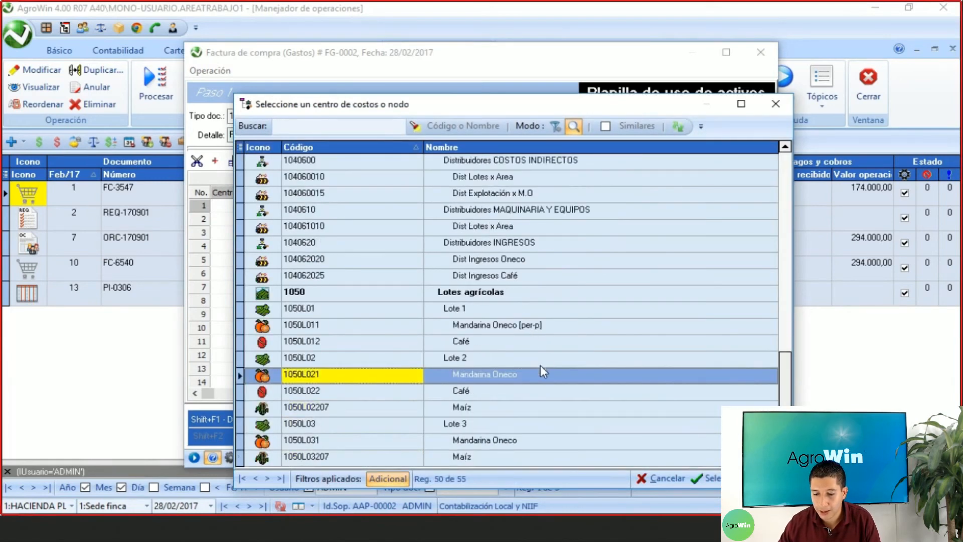
pyautogui.doubleClick(471, 407)
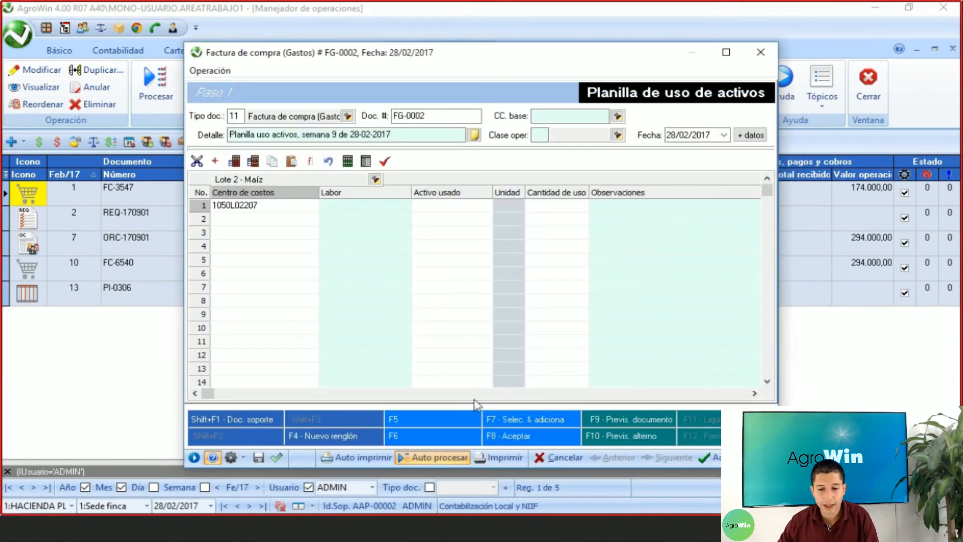
pyautogui.click(350, 209)
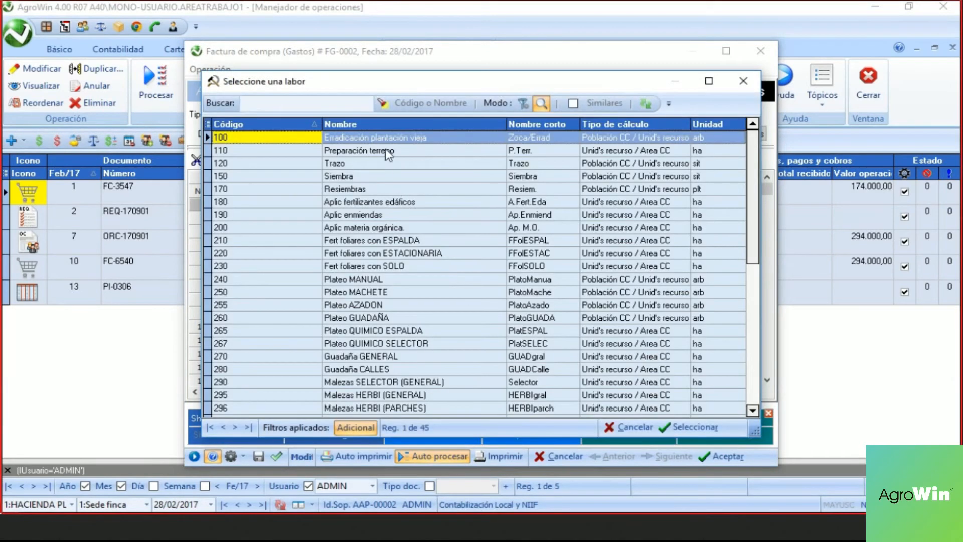
pyautogui.doubleClick(384, 149)
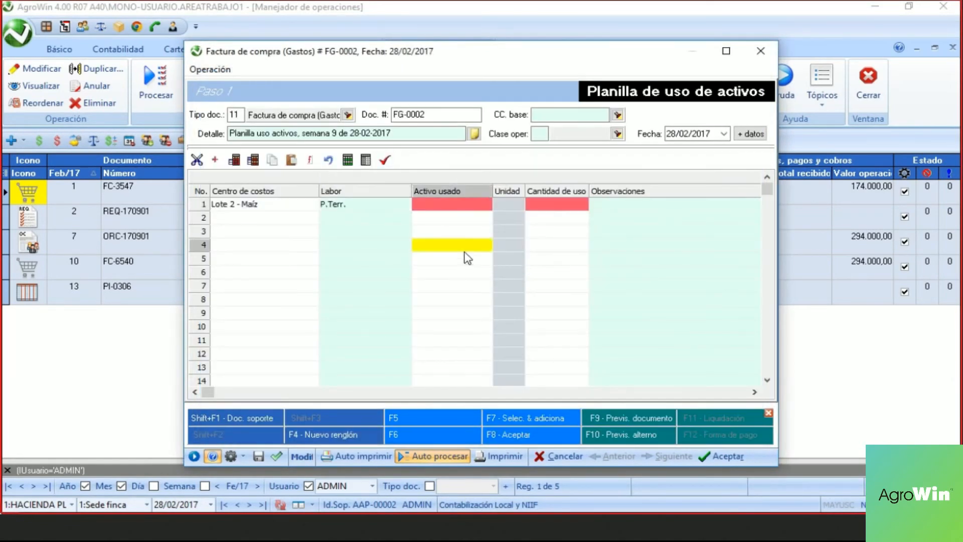
# - Enter the Tractor Kubota (TRA001) as the asset used in row 1, with a usage quantity of 68 hours
pyautogui.click(451, 204)
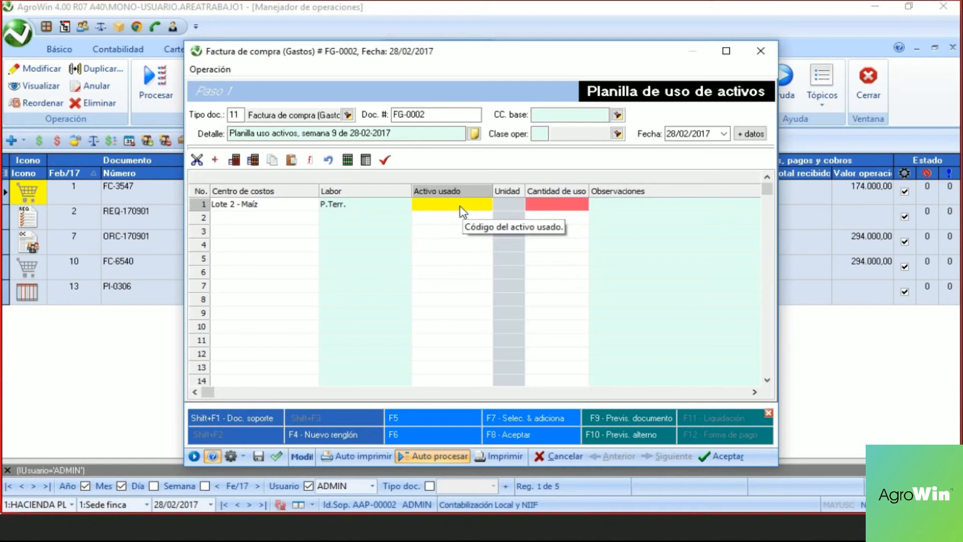
pyautogui.click(461, 210)
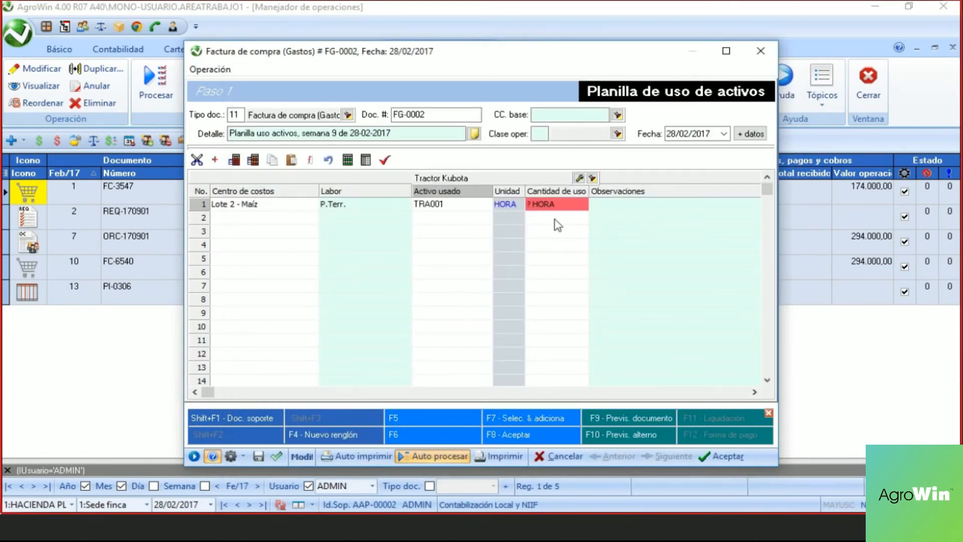
pyautogui.click(559, 207)
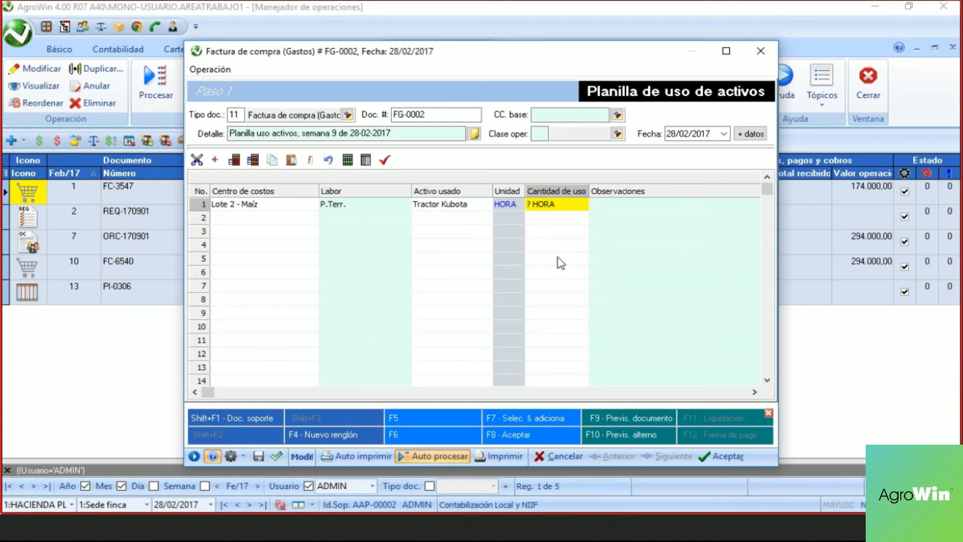
pyautogui.write('68')
pyautogui.click(573, 284)
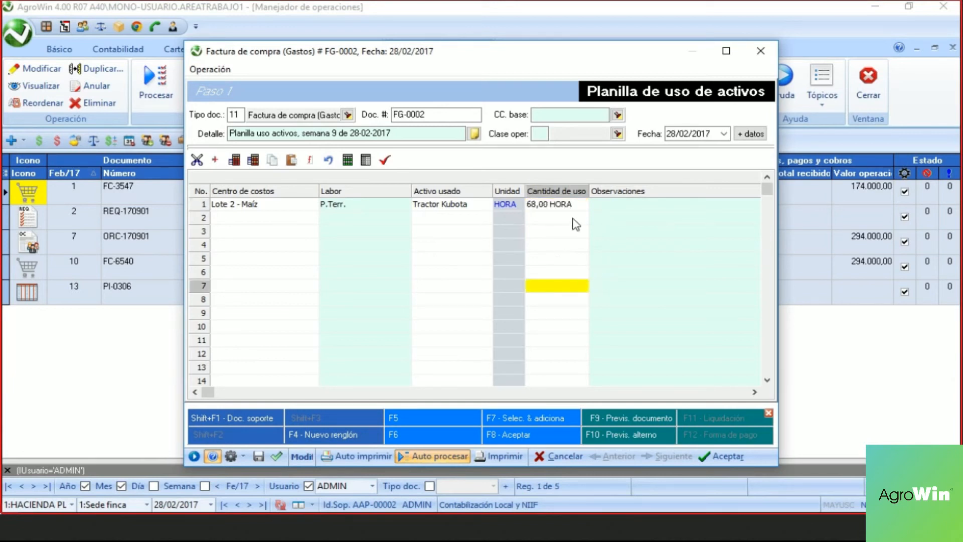
# - Review the tractor row's quantity, asset, cost centre and labour, and close the asset-use worksheet without saving
pyautogui.click(545, 206)
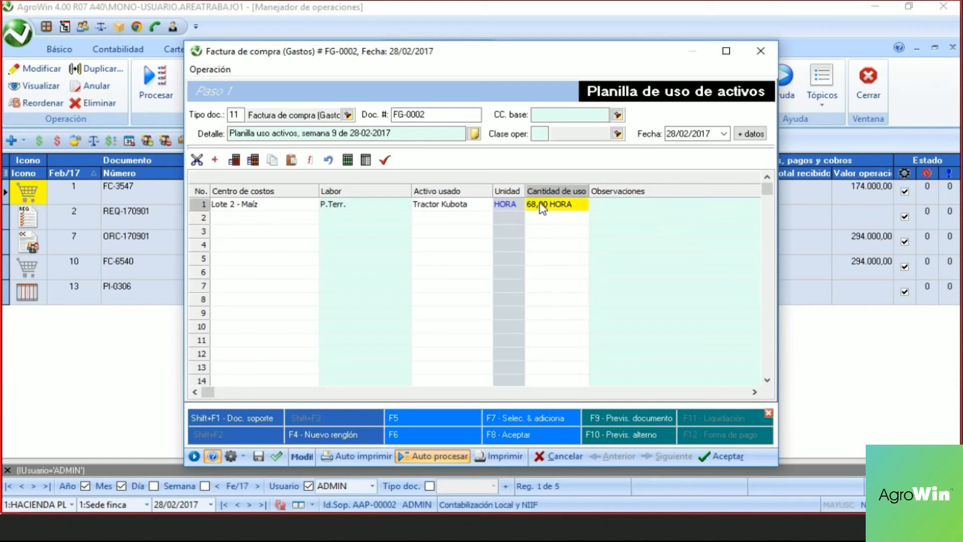
pyautogui.click(476, 205)
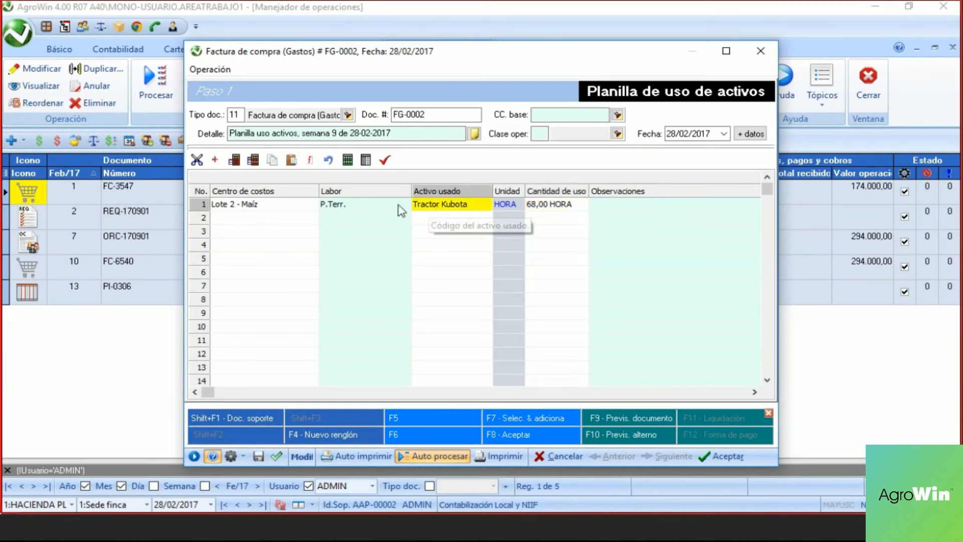
pyautogui.click(291, 210)
pyautogui.click(337, 208)
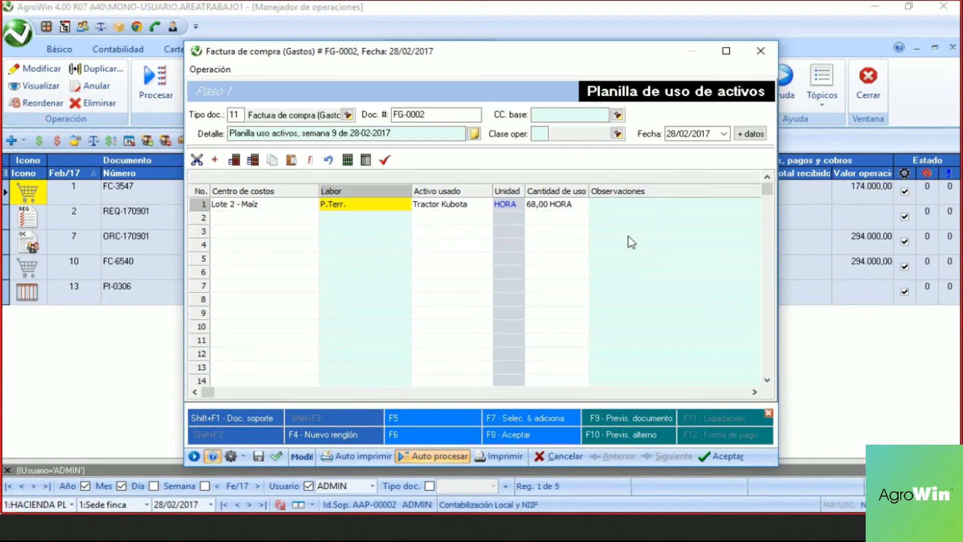
pyautogui.click(760, 54)
pyautogui.click(485, 282)
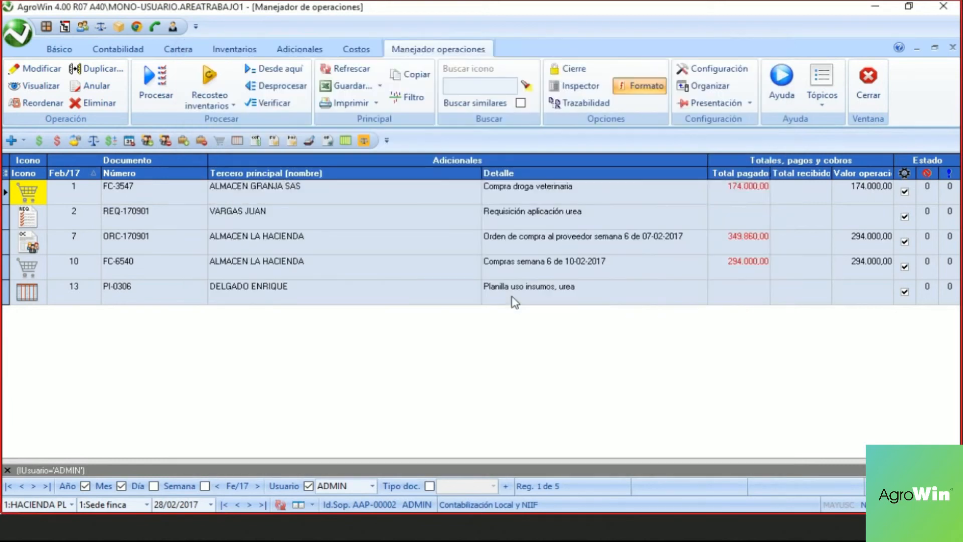
# - Create a new labour worksheet (Planilla de labores), advance to its step 3 information grid, and maximize the window
pyautogui.click(345, 140)
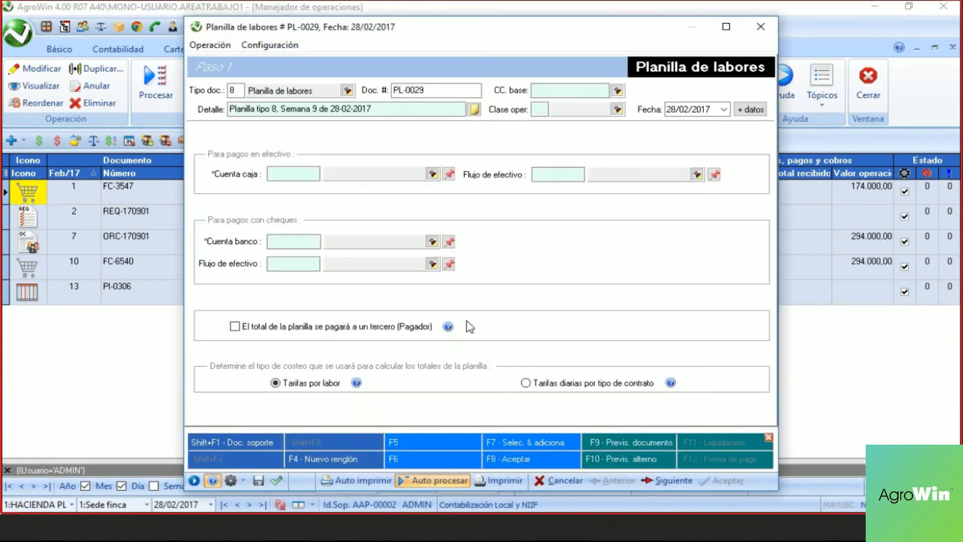
pyautogui.click(670, 482)
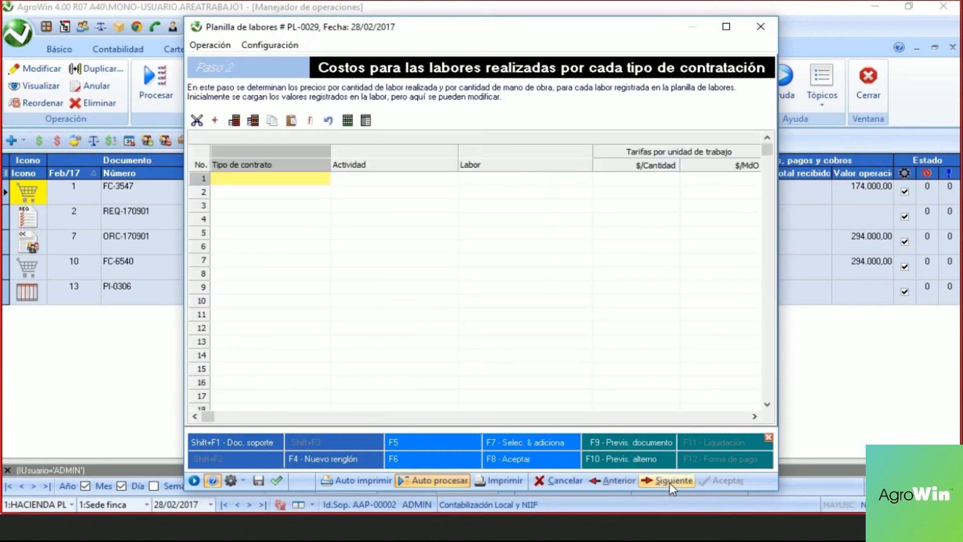
pyautogui.click(670, 482)
pyautogui.click(725, 26)
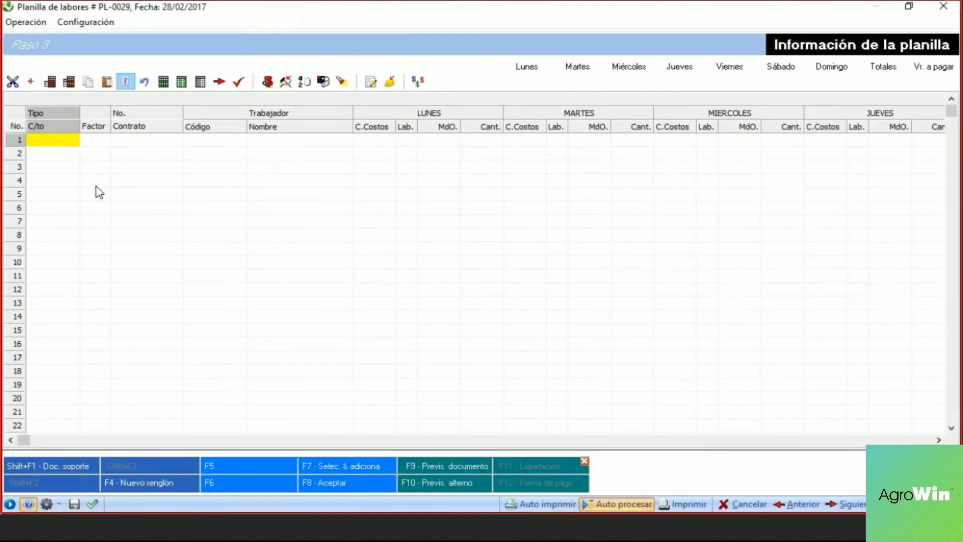
# - Review the contract types, set row 1's to 10 Q. LABOR, and enter the tenth employee in the list as the worker
pyautogui.click(51, 143)
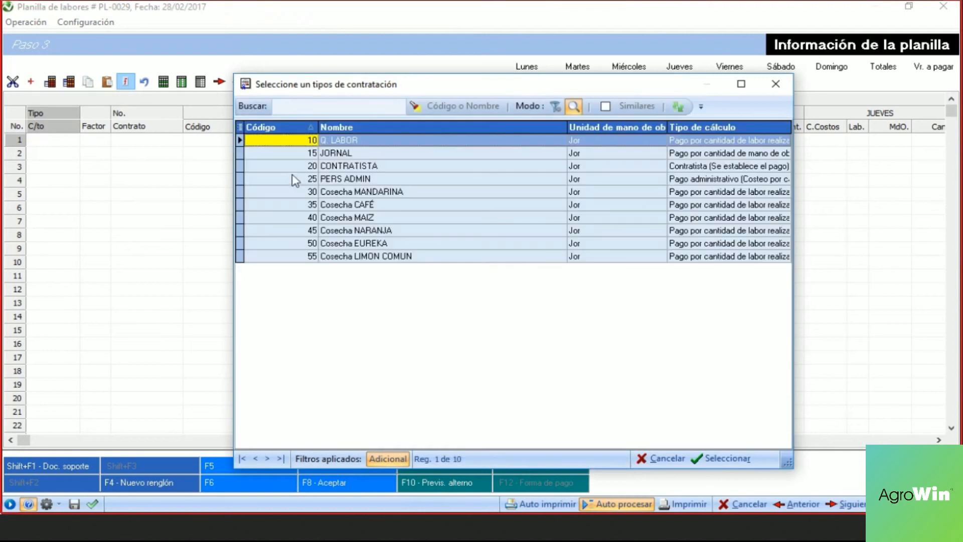
pyautogui.click(345, 142)
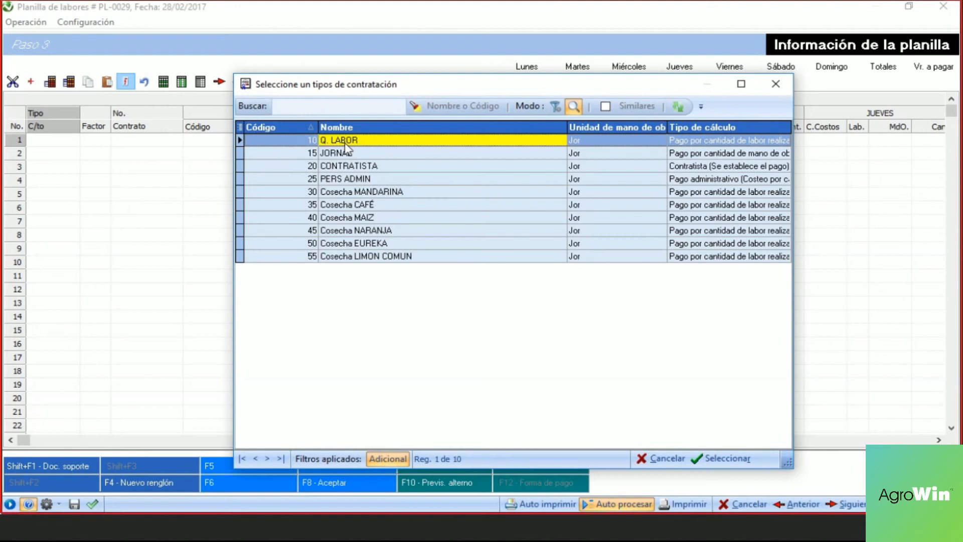
pyautogui.click(344, 153)
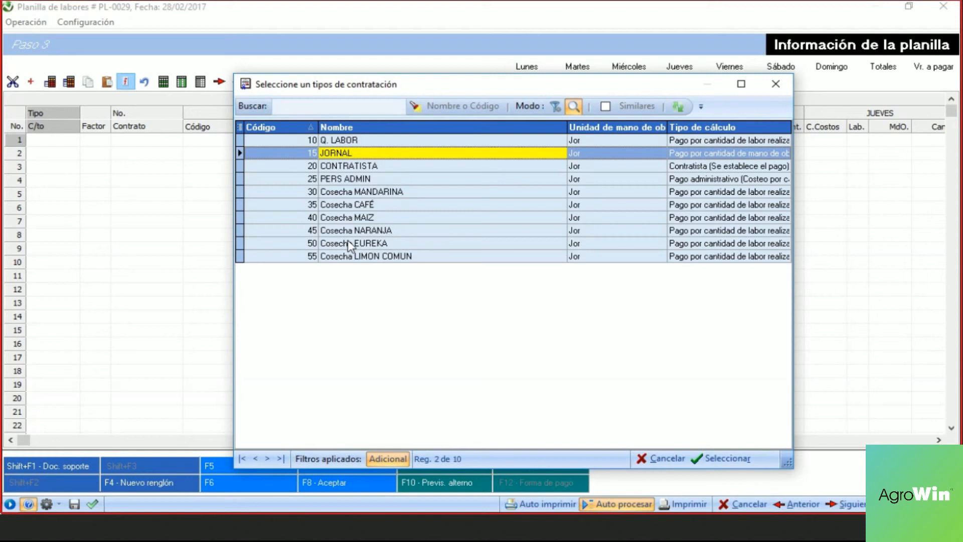
pyautogui.click(441, 170)
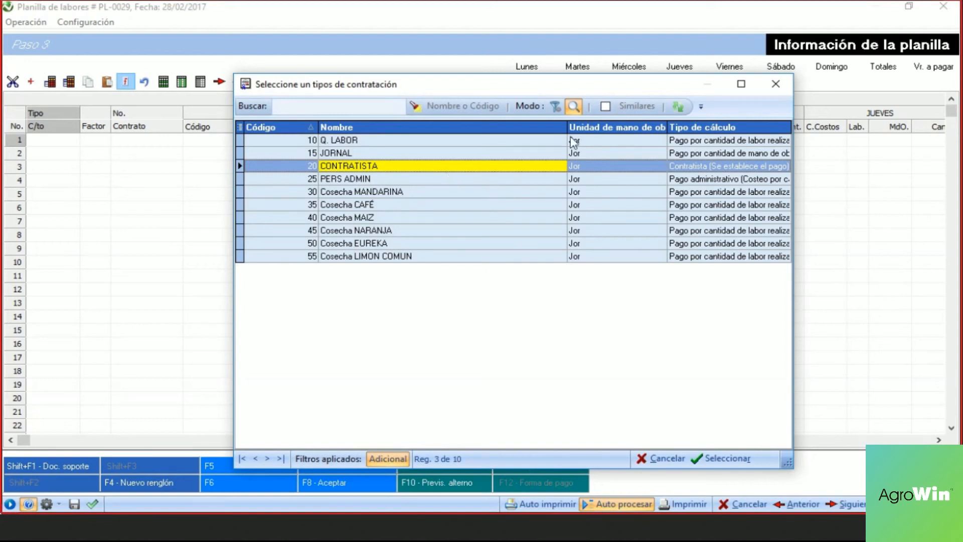
pyautogui.doubleClick(357, 143)
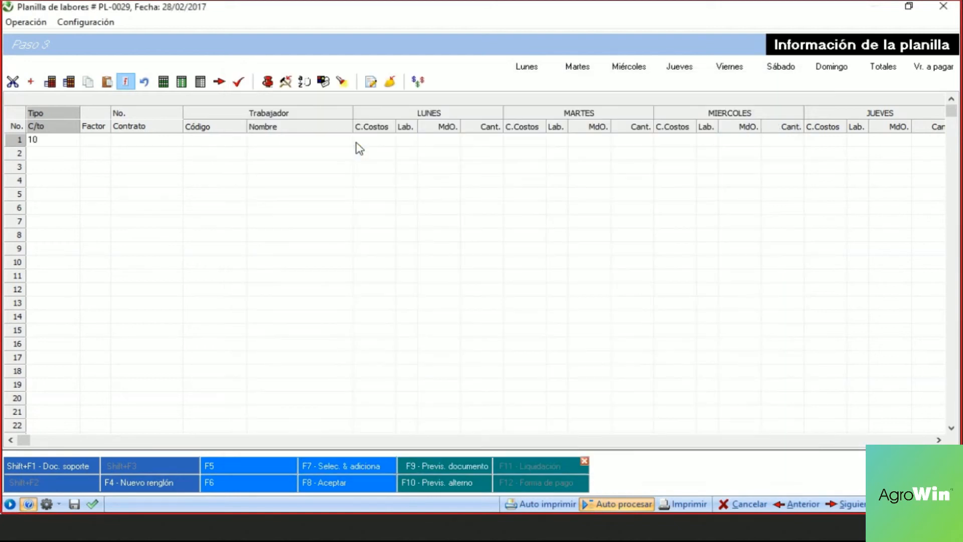
pyautogui.click(216, 142)
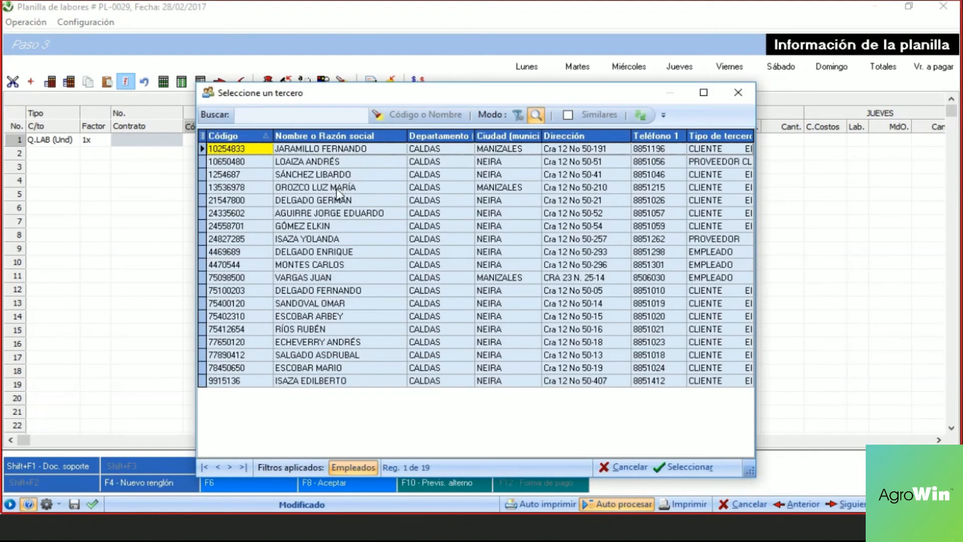
pyautogui.doubleClick(306, 264)
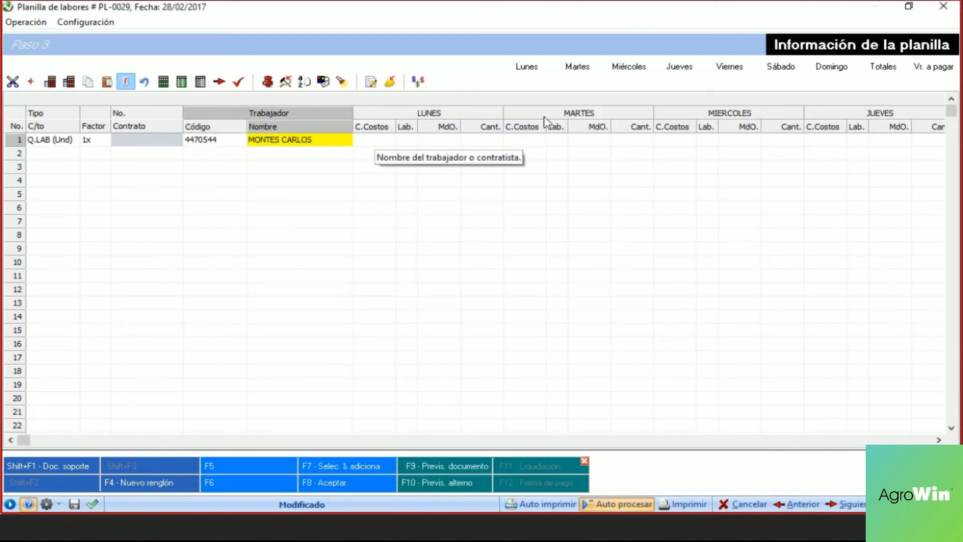
# - Set row 1's Monday cost centre to 1050L011, Lote 1's Mandarina Oneco, and its labour to 180 Fertilización edáfica
pyautogui.click(373, 143)
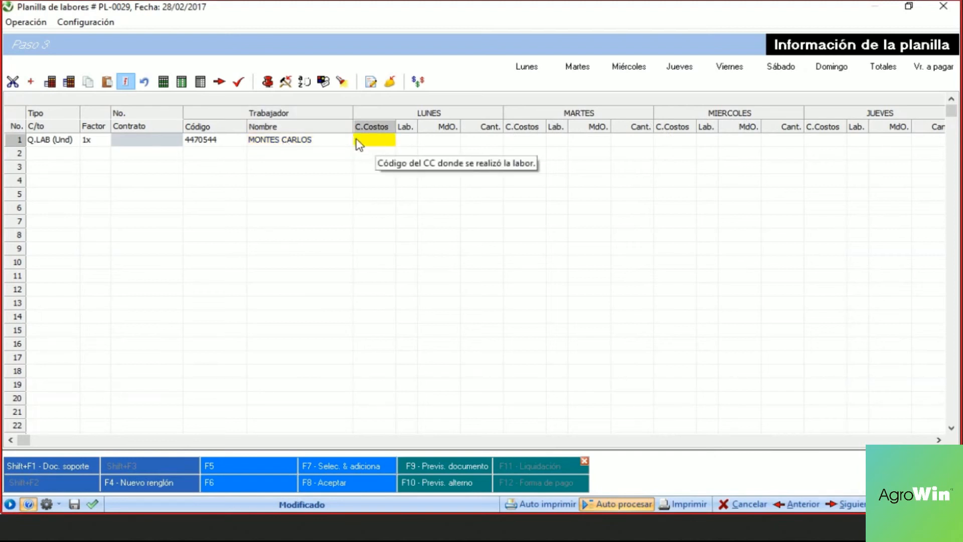
pyautogui.click(375, 144)
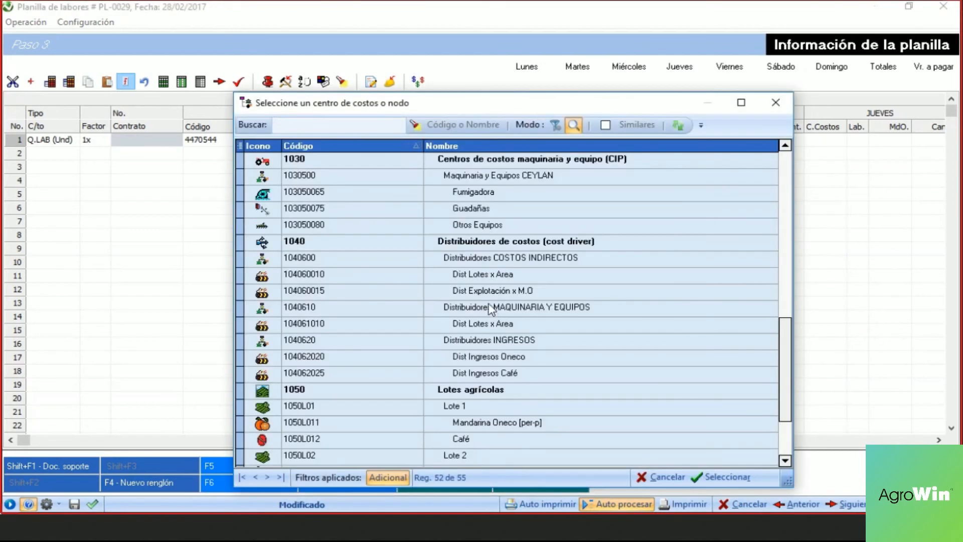
pyautogui.scroll(-2, 489, 311)
pyautogui.doubleClick(467, 332)
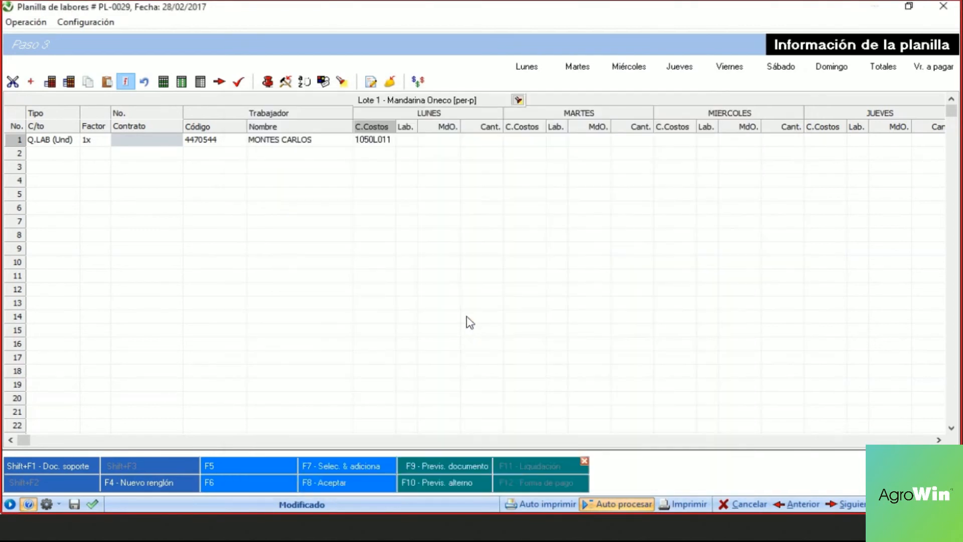
pyautogui.click(411, 143)
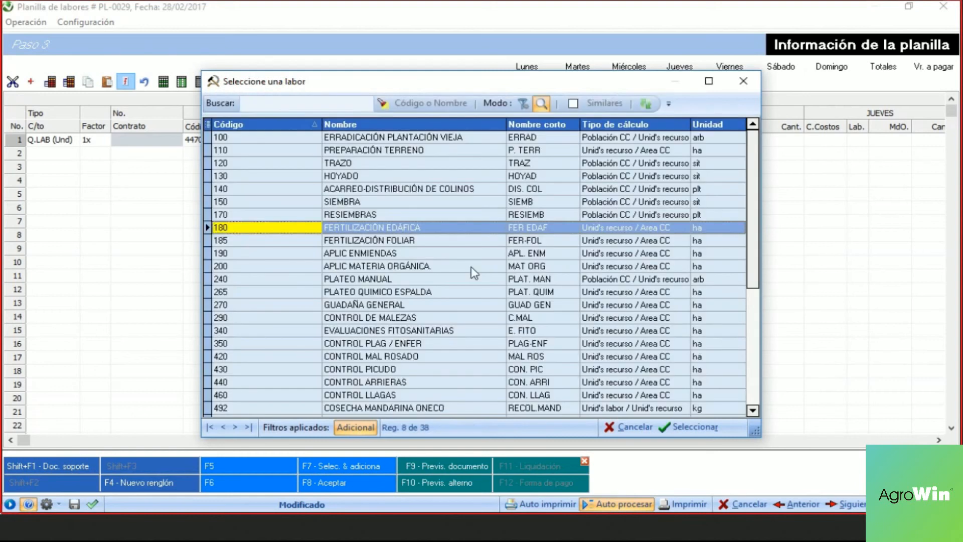
pyautogui.doubleClick(410, 227)
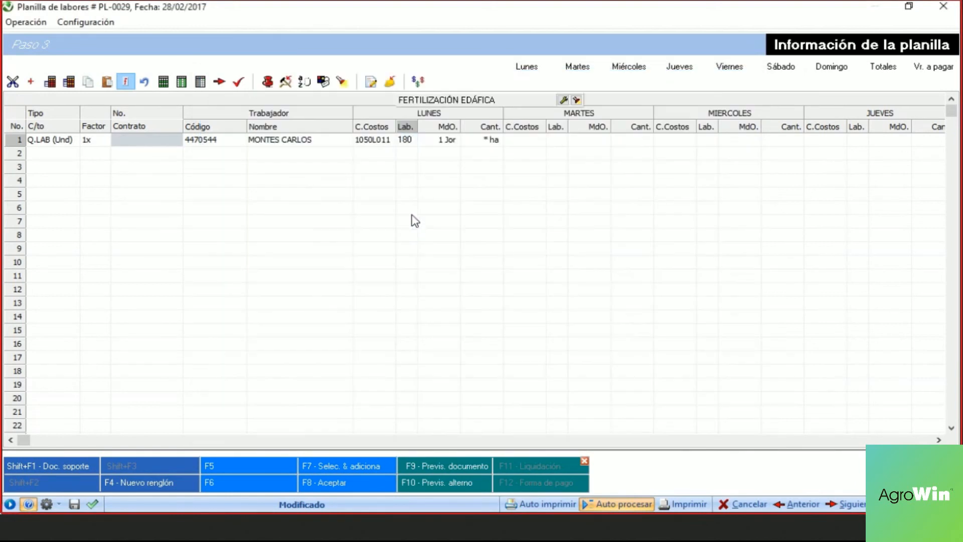
# - Widen Monday's labour column and set row 1's Monday quantity of labour performed to 2 ha
pyautogui.click(443, 143)
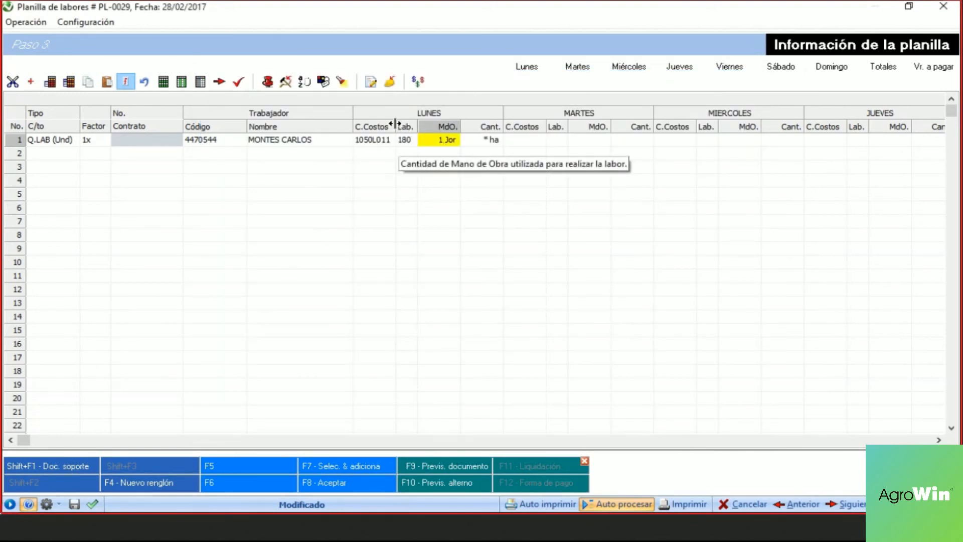
pyautogui.moveTo(418, 126); pyautogui.dragTo(477, 129)
pyautogui.click(535, 144)
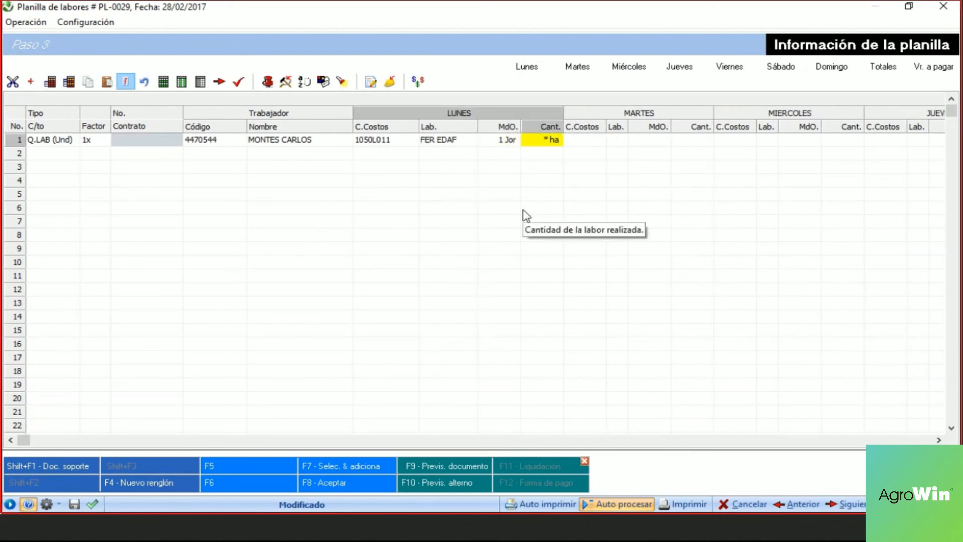
pyautogui.write('2')
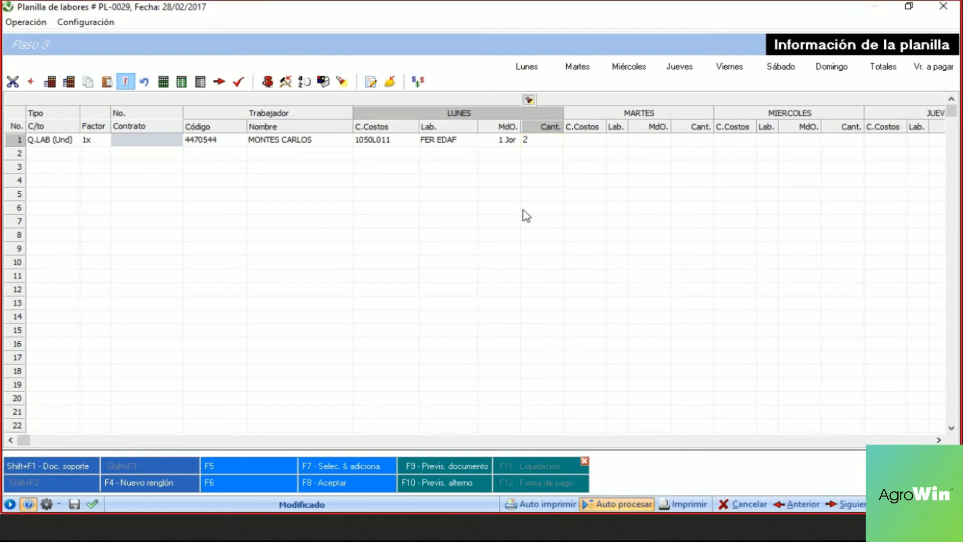
pyautogui.click(536, 206)
pyautogui.click(547, 143)
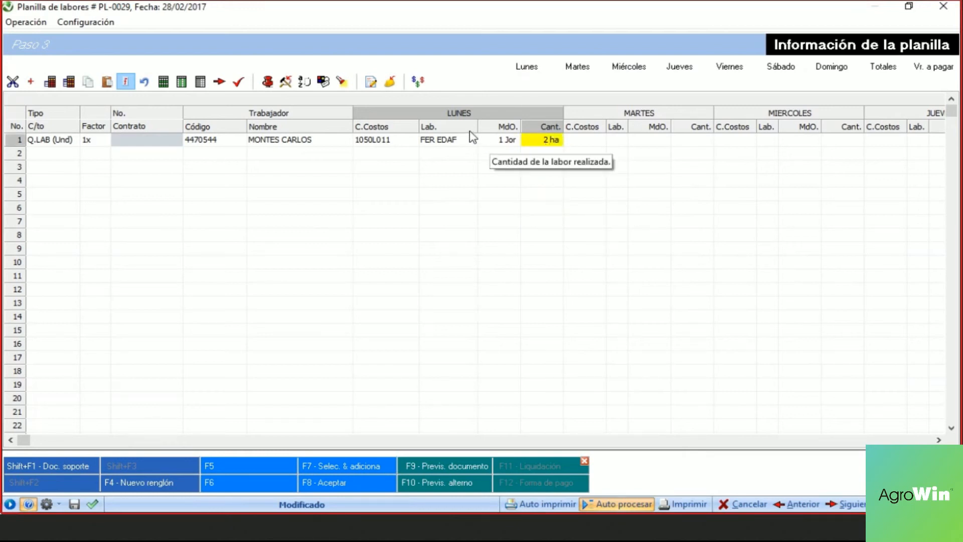
# - Widen Monday's cost centre and labour columns in the worksheet grid
pyautogui.moveTo(421, 127); pyautogui.dragTo(457, 126)
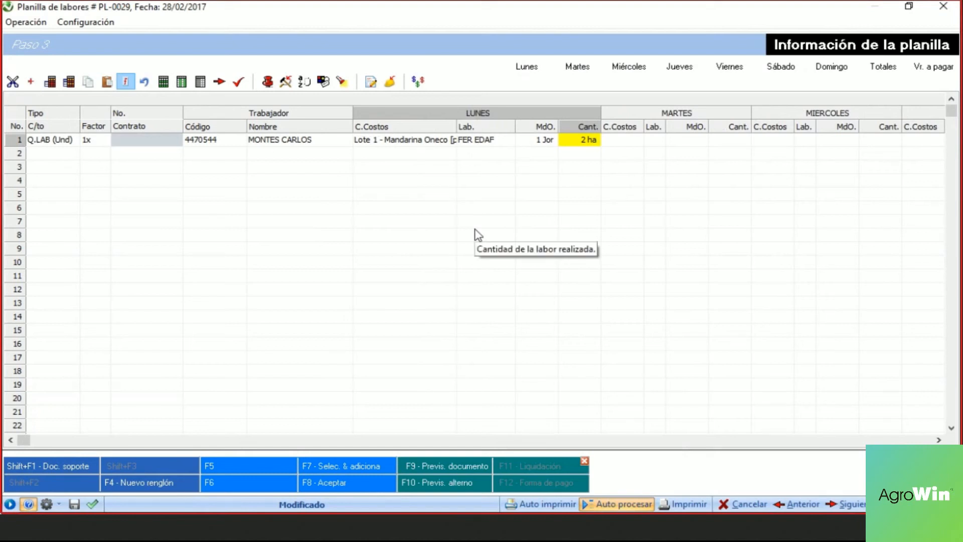
pyautogui.moveTo(514, 125); pyautogui.dragTo(555, 150)
pyautogui.click(516, 141)
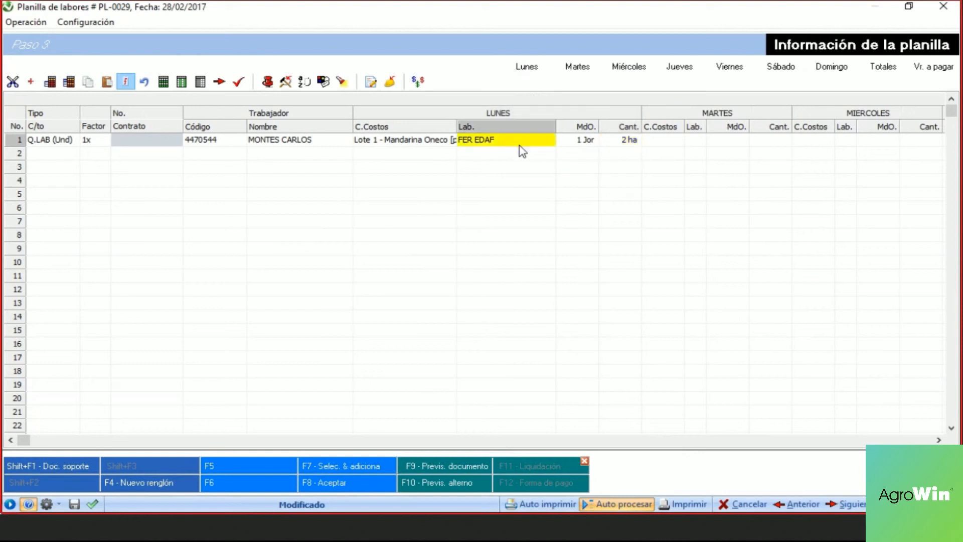
# - Review row 1's worker and Monday entries, and look through the remaining days to the weekly pay totals
pyautogui.click(318, 142)
pyautogui.click(385, 142)
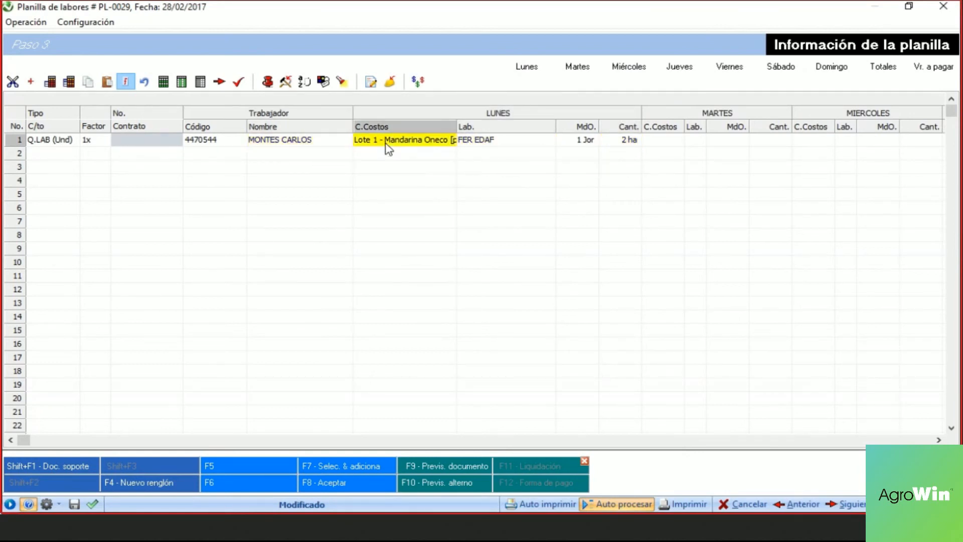
pyautogui.click(579, 143)
pyautogui.click(624, 142)
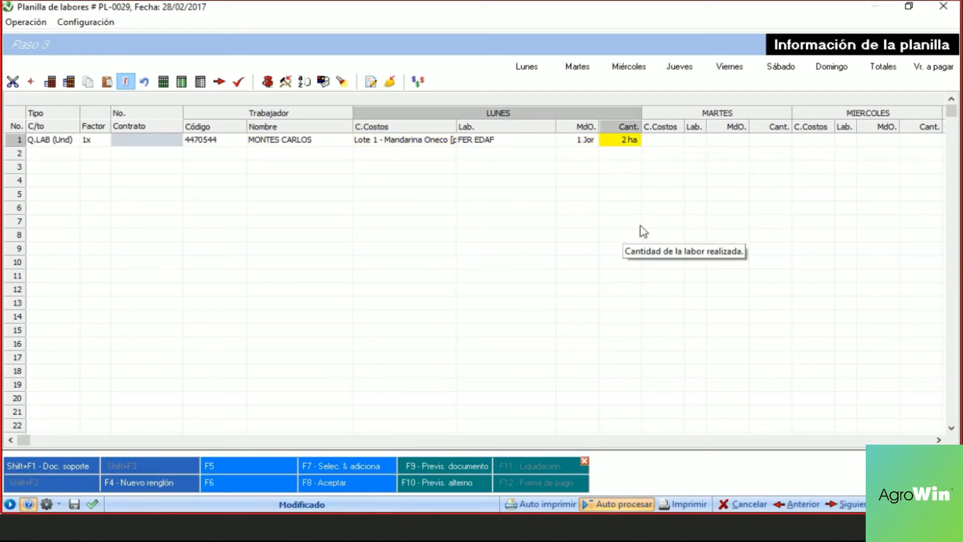
pyautogui.click(663, 141)
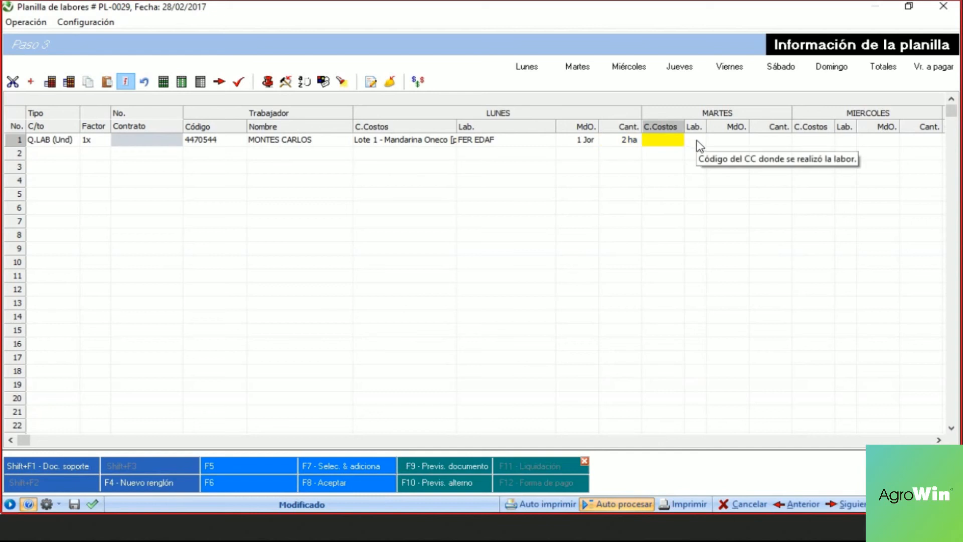
pyautogui.click(820, 141)
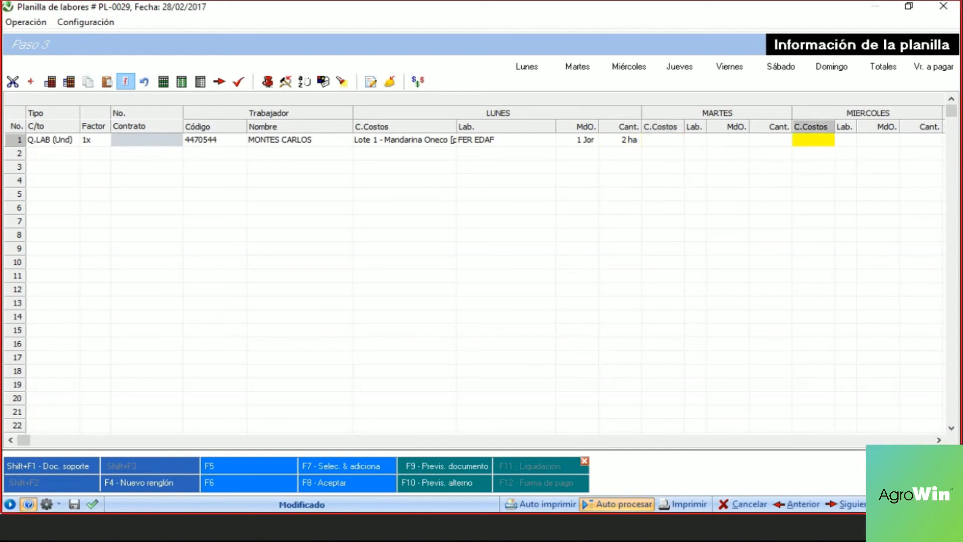
pyautogui.click(938, 439)
pyautogui.click(939, 440)
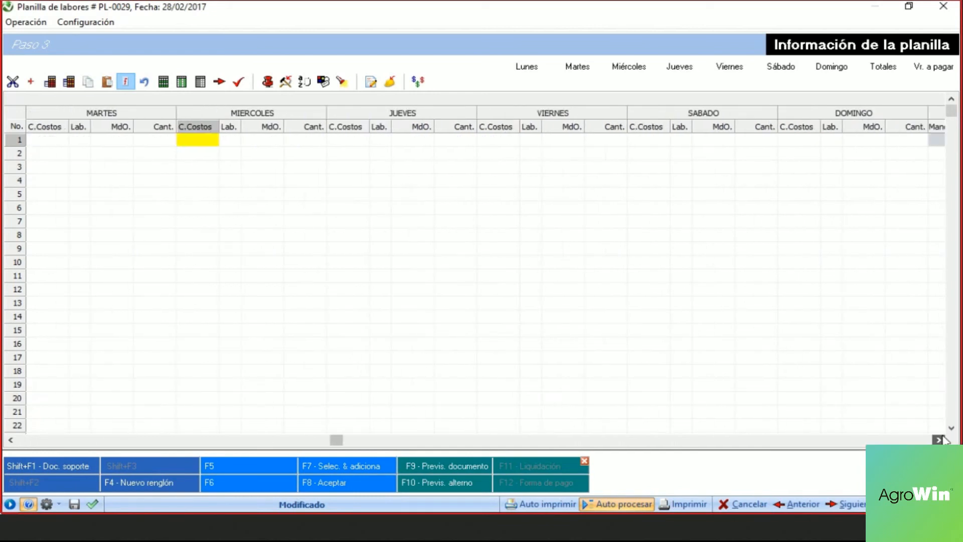
pyautogui.click(942, 437)
pyautogui.click(943, 437)
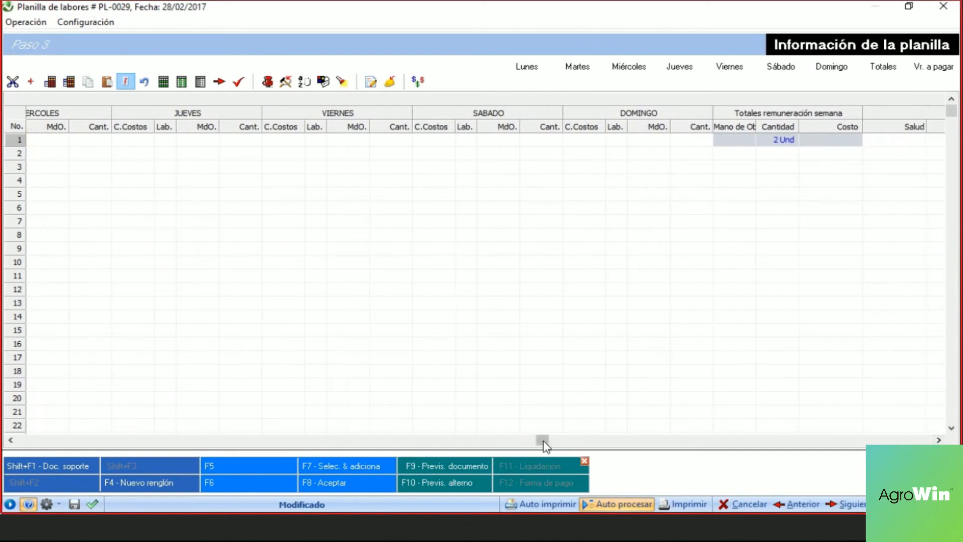
pyautogui.moveTo(543, 440); pyautogui.dragTo(1, 435)
pyautogui.click(221, 156)
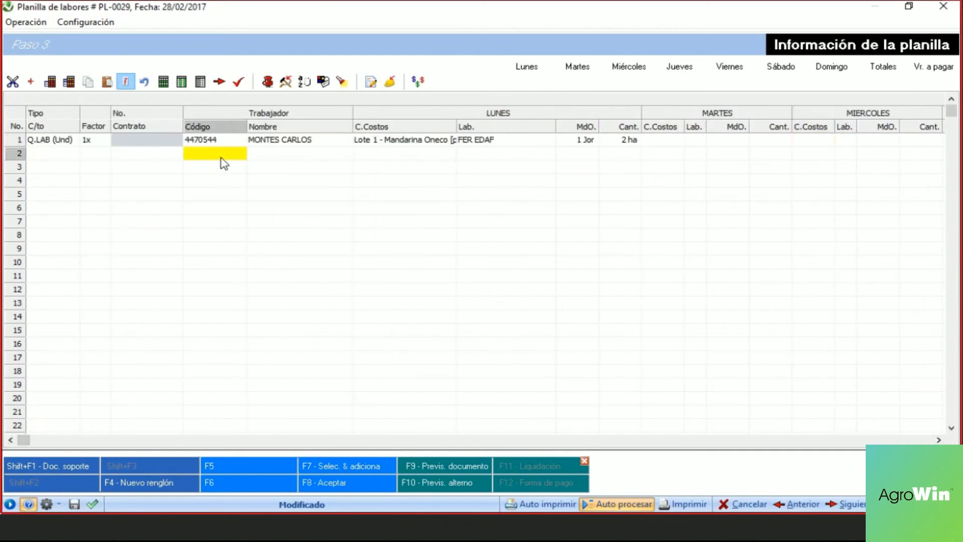
pyautogui.press('Down')
pyautogui.press('Down')
pyautogui.press('Down')
pyautogui.press('Down')
pyautogui.press('Down')
pyautogui.press('Down')
pyautogui.press('Down')
pyautogui.press('Down')
pyautogui.press('Down')
pyautogui.press('Down')
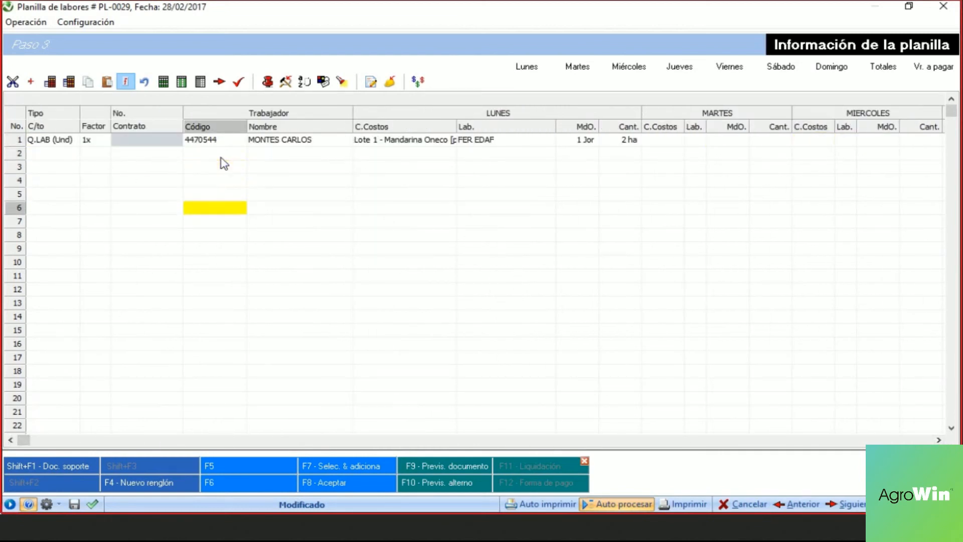
pyautogui.press('Down')
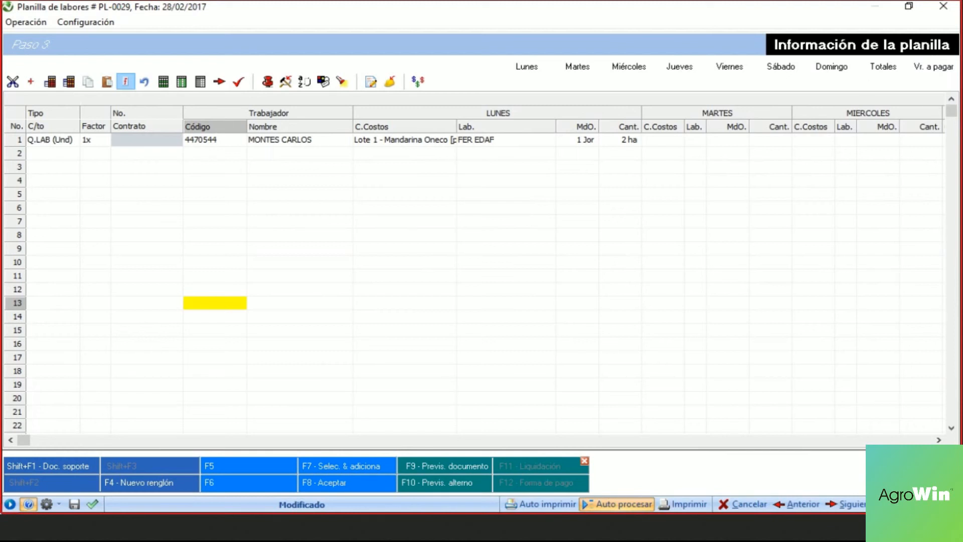
# - Close the labour worksheet and the operations manager
pyautogui.click(943, 7)
pyautogui.click(487, 283)
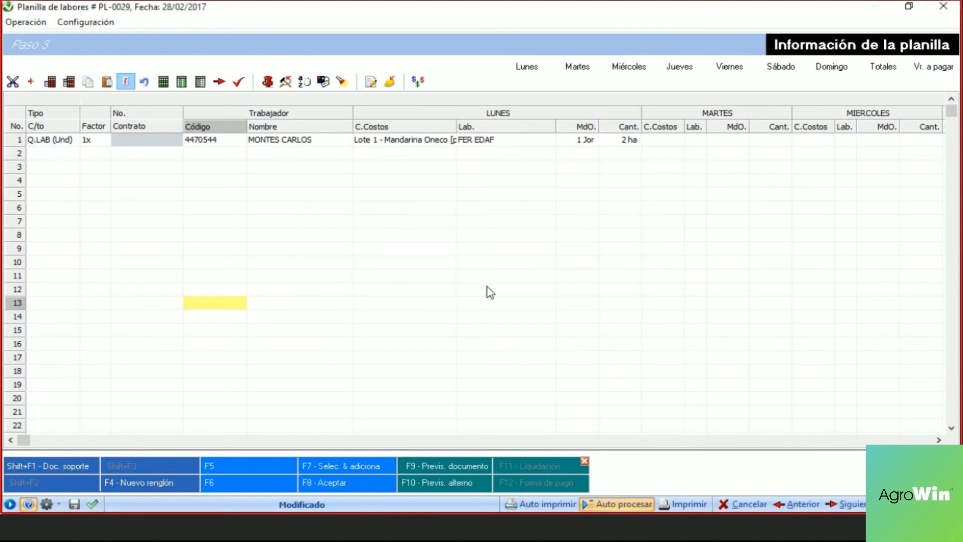
pyautogui.click(868, 83)
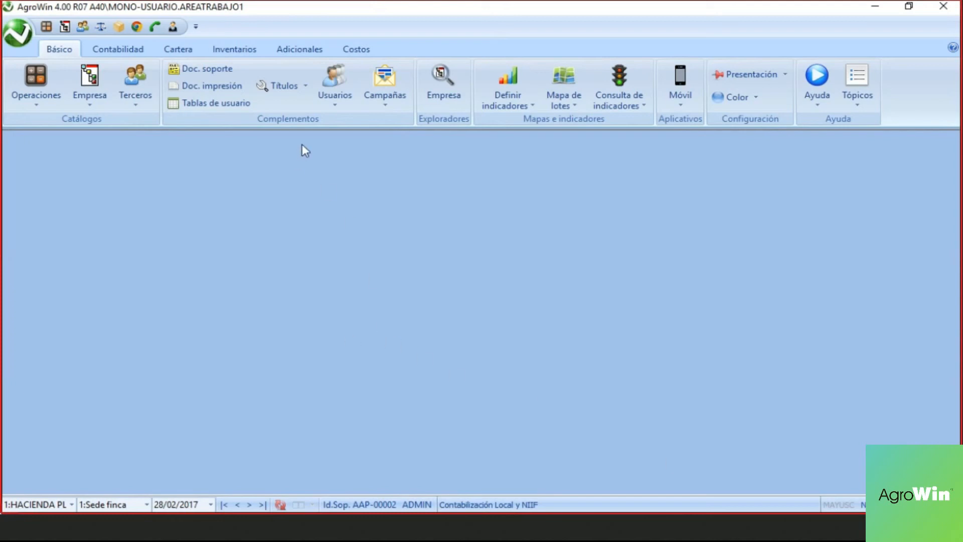
# - Open the operations manager, view the internal requisition for urea application, and widen its product column
pyautogui.click(40, 78)
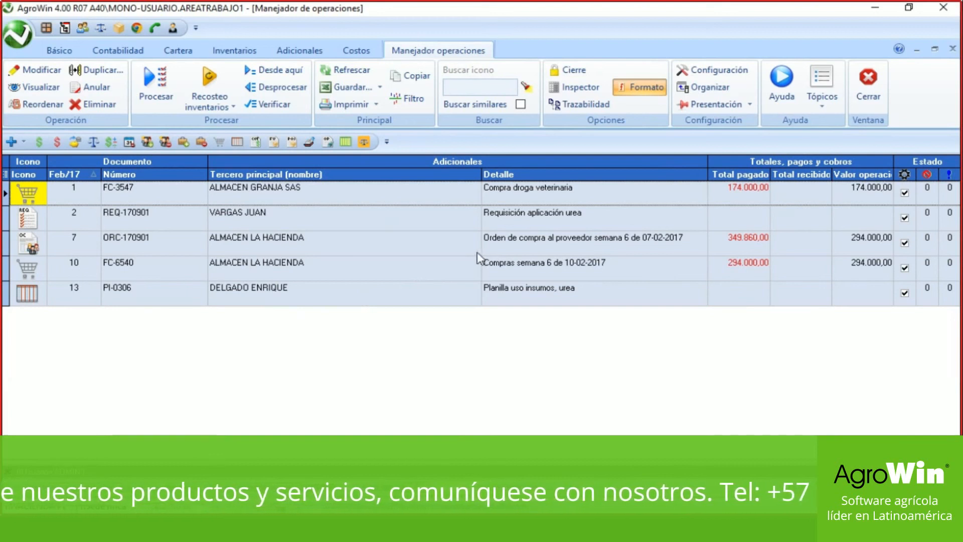
pyautogui.click(144, 226)
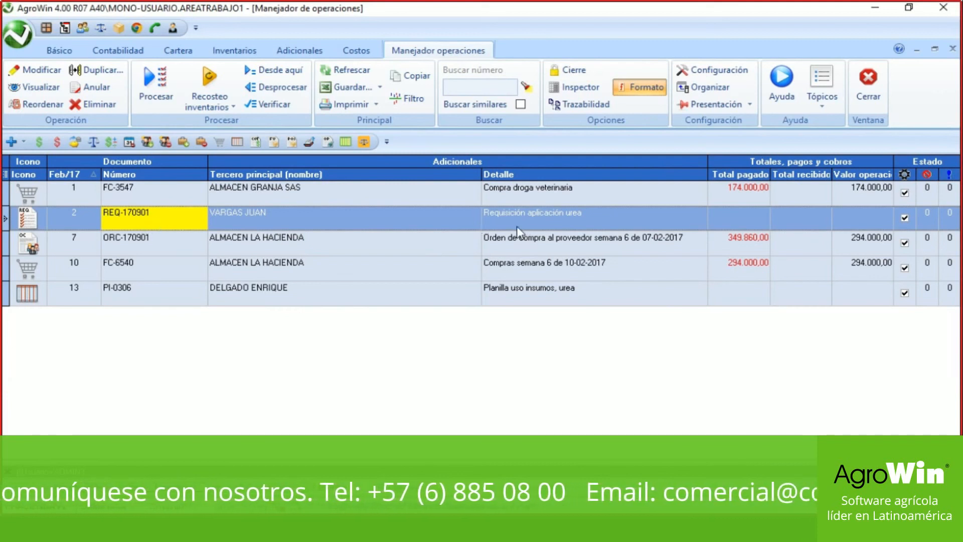
pyautogui.press('Return')
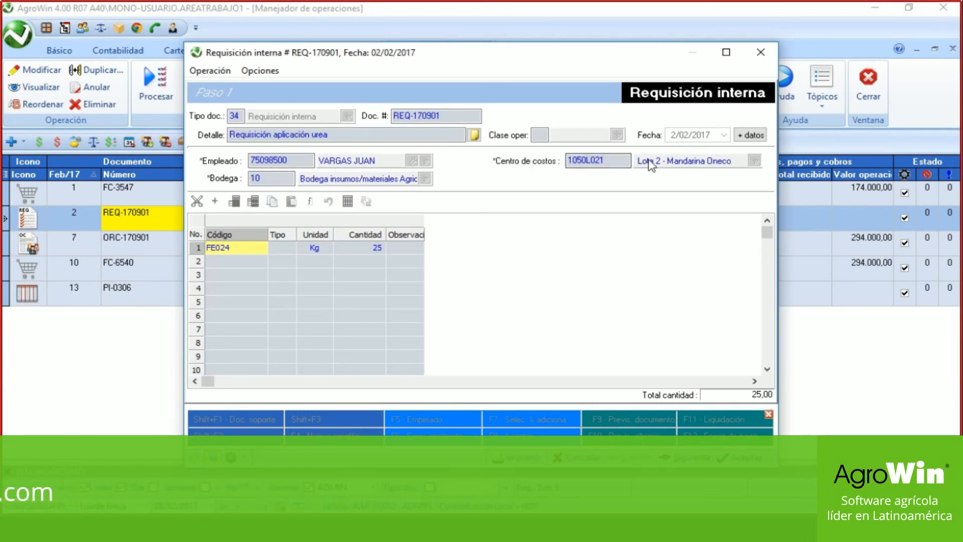
pyautogui.doubleClick(267, 234)
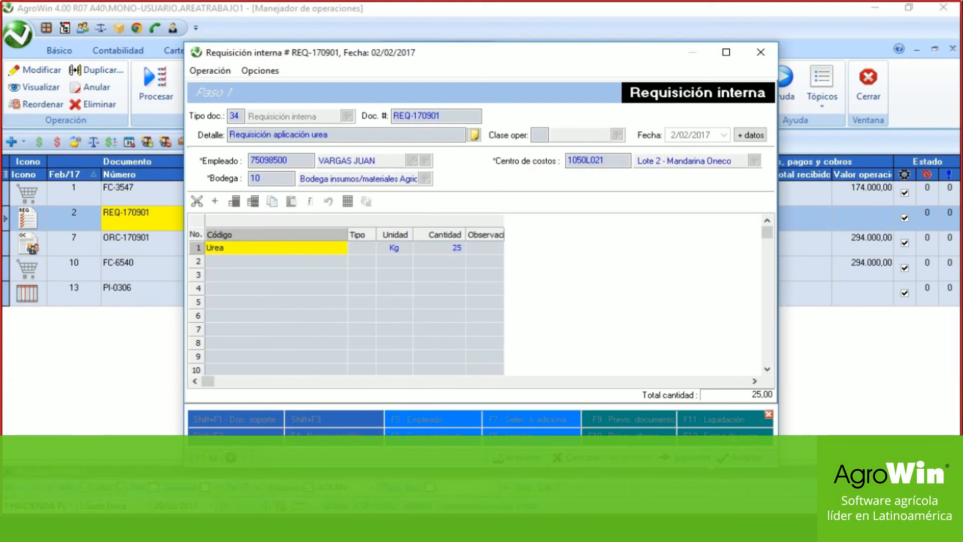
# - Read the requisition's delivery term and observations in its step 2, and close the requisition
pyautogui.click(685, 457)
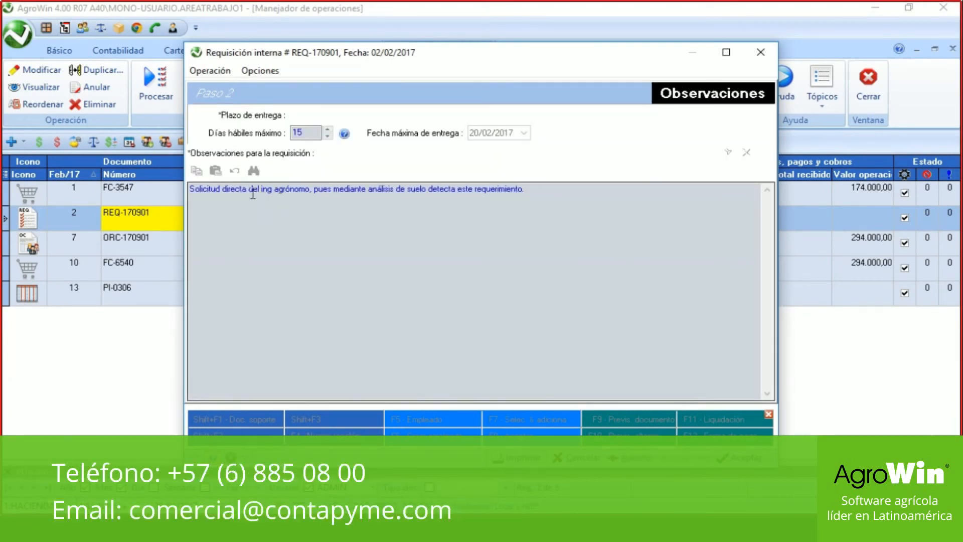
pyautogui.moveTo(215, 190); pyautogui.dragTo(434, 189)
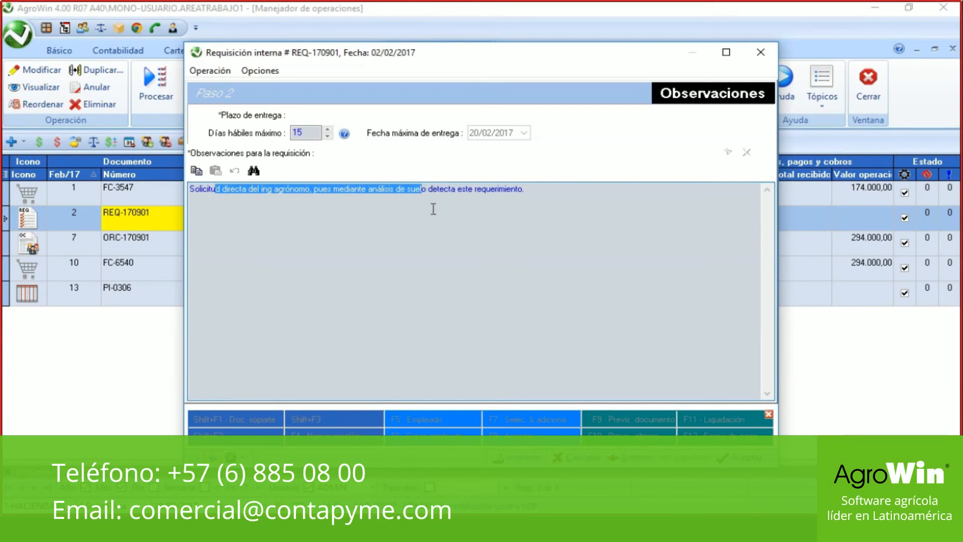
pyautogui.click(432, 208)
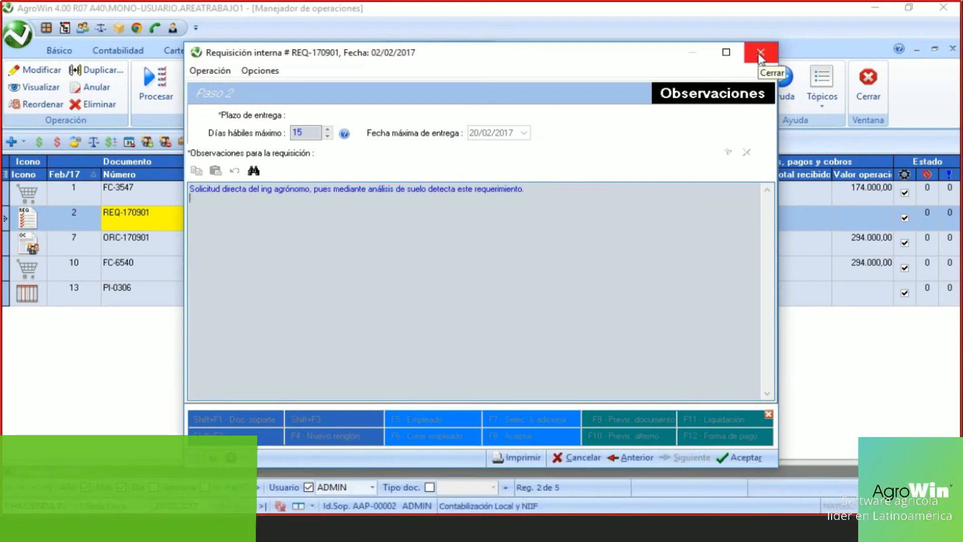
pyautogui.click(760, 55)
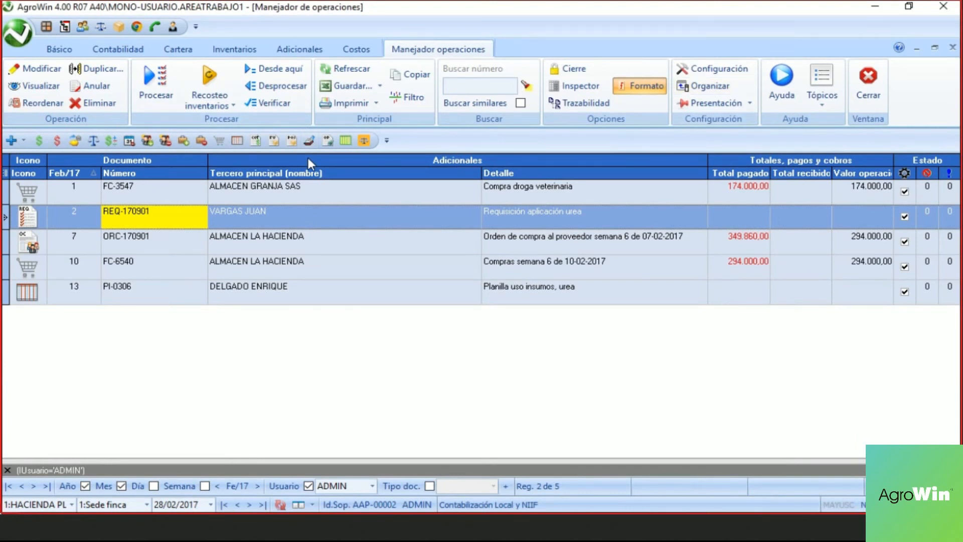
# - View the week 6 supplier purchase order, compare its reference with the requisition in the operations list, and close it
pyautogui.click(184, 240)
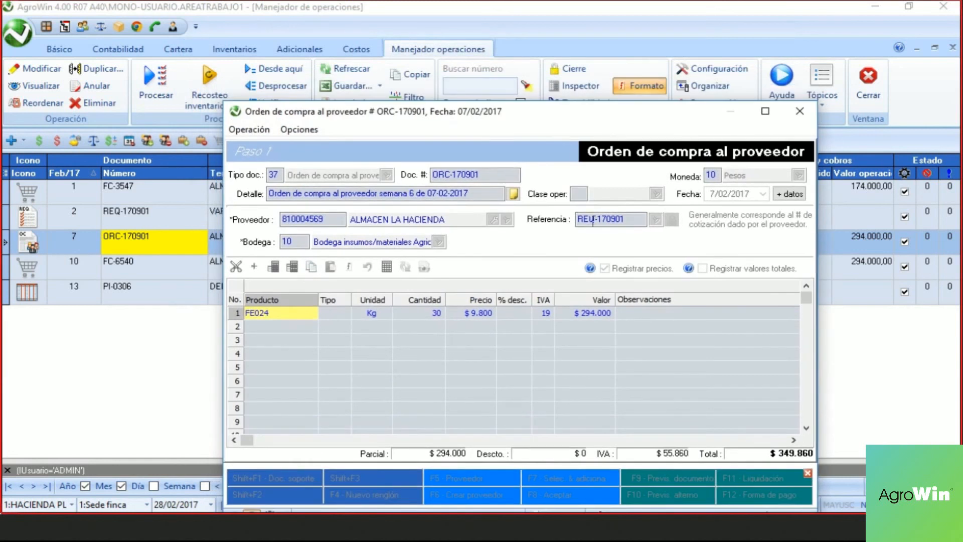
pyautogui.click(618, 217)
pyautogui.moveTo(619, 217); pyautogui.dragTo(526, 215)
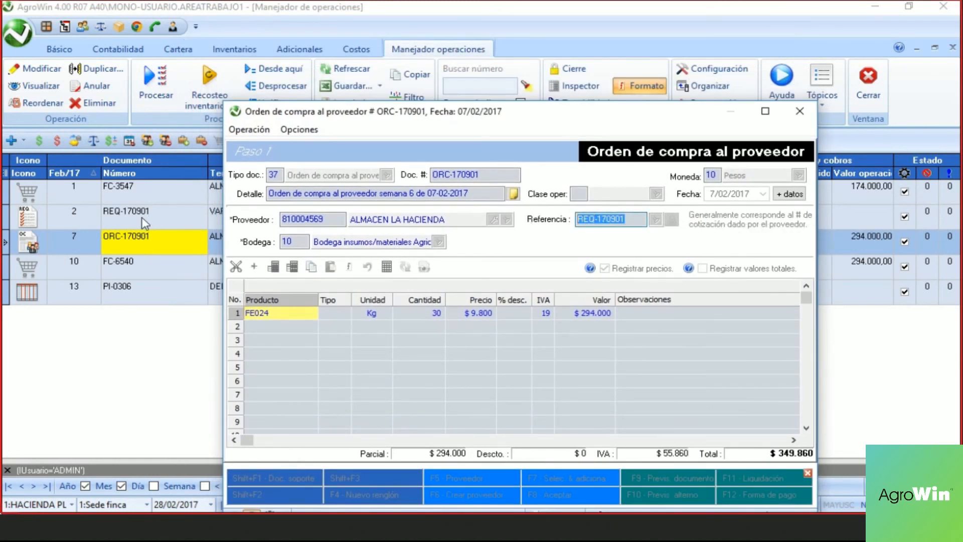
pyautogui.click(337, 220)
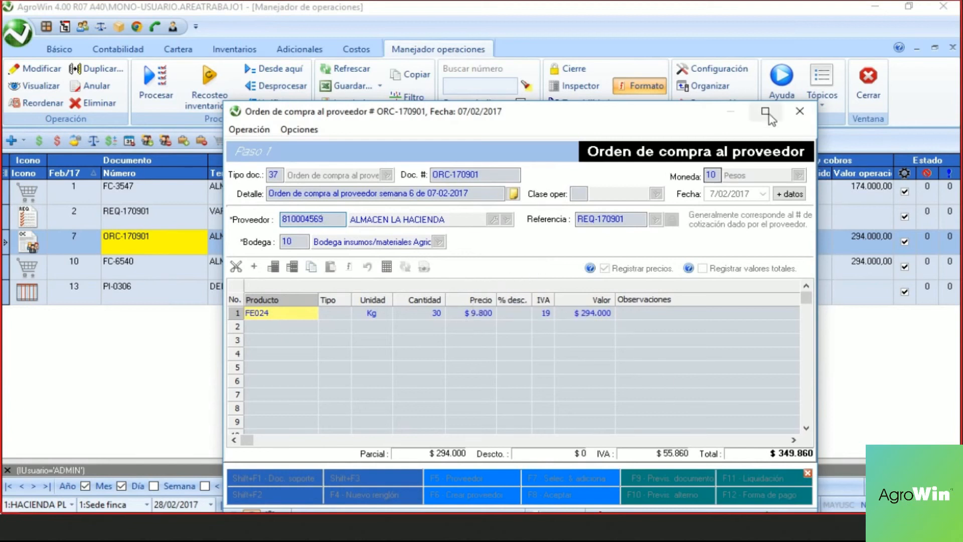
pyautogui.click(799, 111)
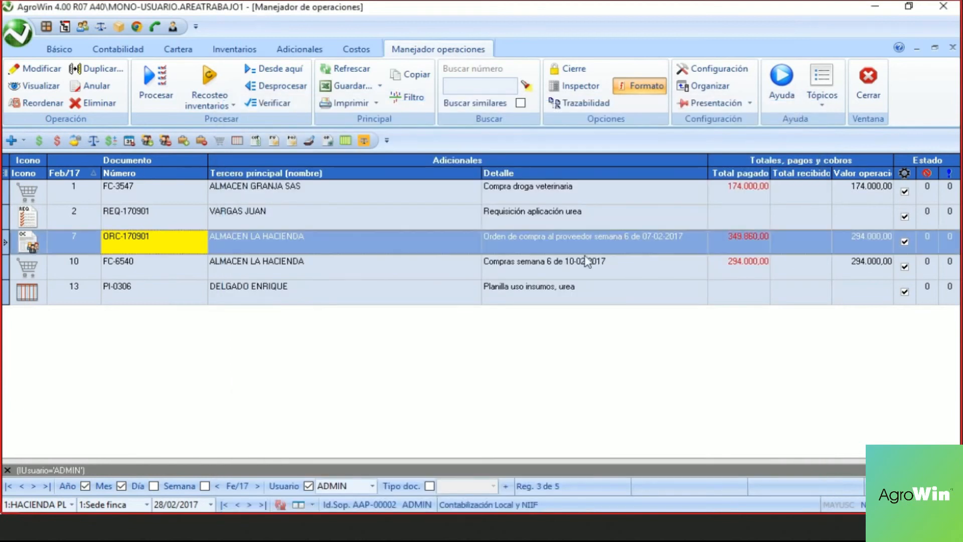
# - View the week 6 purchase invoice, compare its reference with the purchase order in the operations list, and close it
pyautogui.click(155, 267)
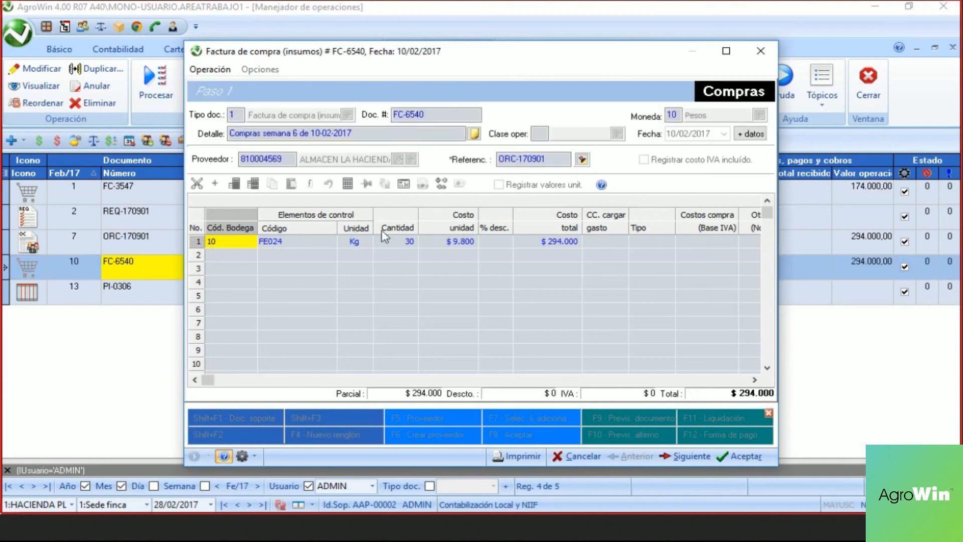
pyautogui.moveTo(519, 56); pyautogui.dragTo(595, 57)
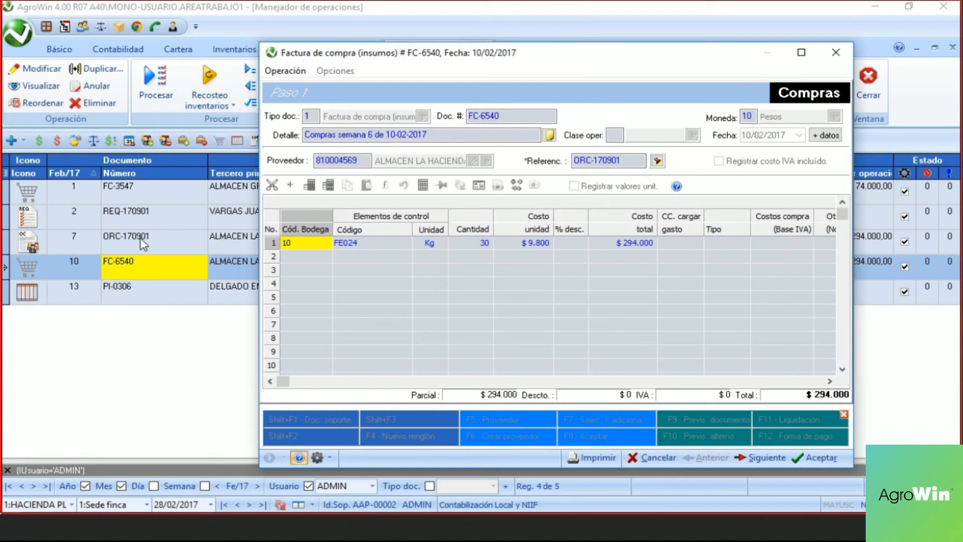
pyautogui.click(633, 160)
pyautogui.click(835, 52)
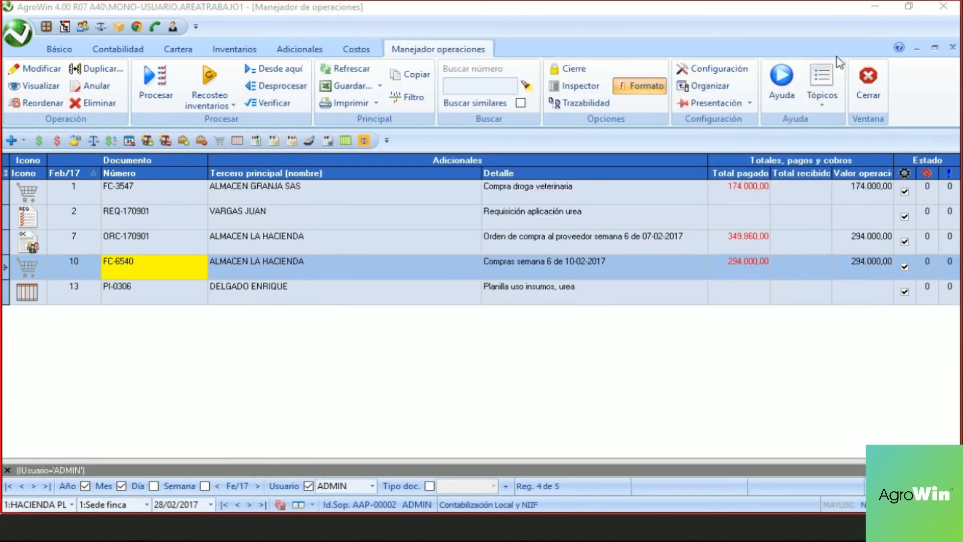
# - View the urea supply-use worksheet (Planilla uso insumos, urea) and check its reference to the requisition
pyautogui.click(177, 287)
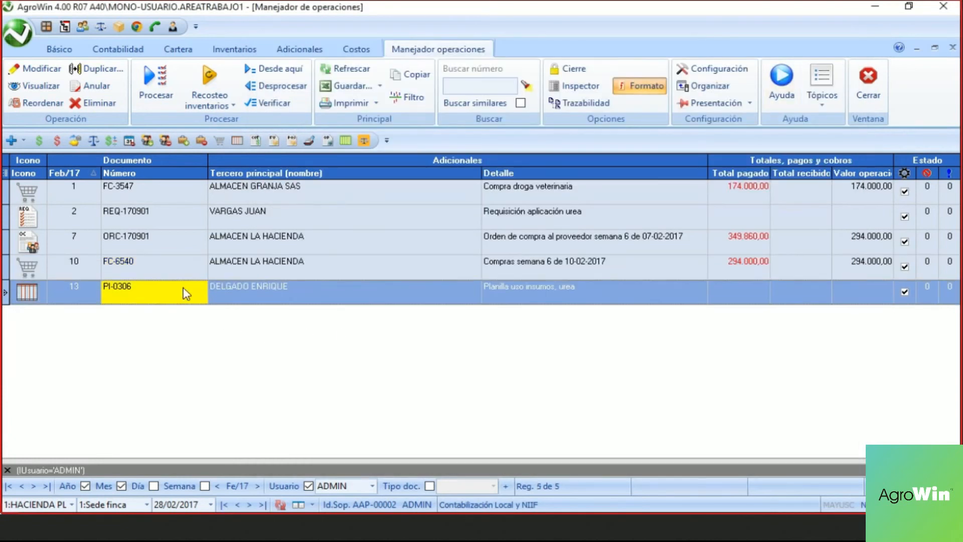
pyautogui.doubleClick(423, 282)
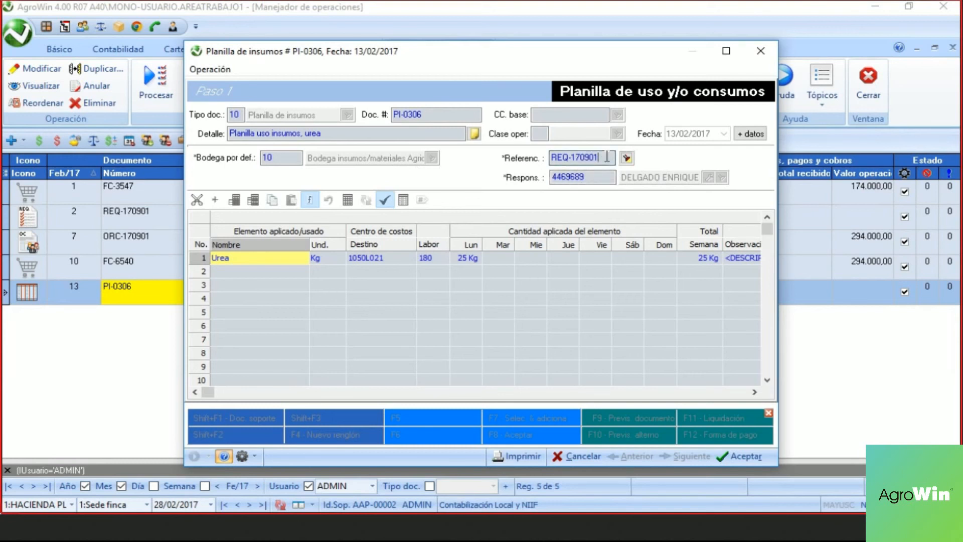
pyautogui.click(581, 157)
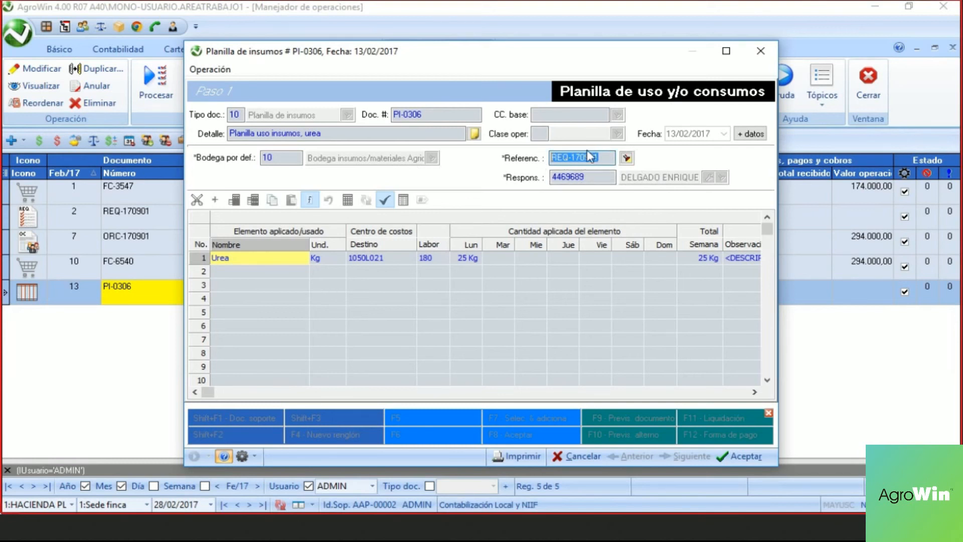
pyautogui.click(608, 158)
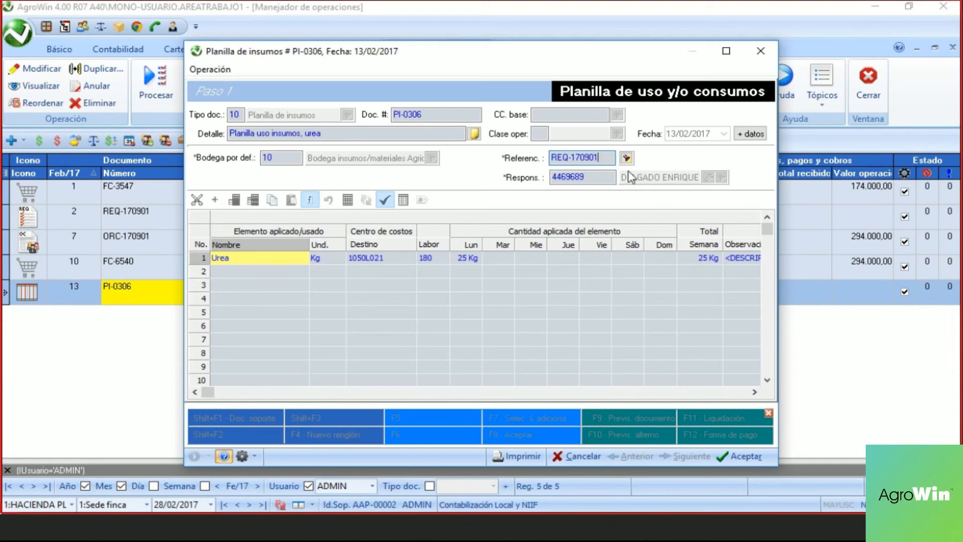
# - Close the urea supply-use worksheet and open its document traceability (Trazabilidad)
pyautogui.click(760, 50)
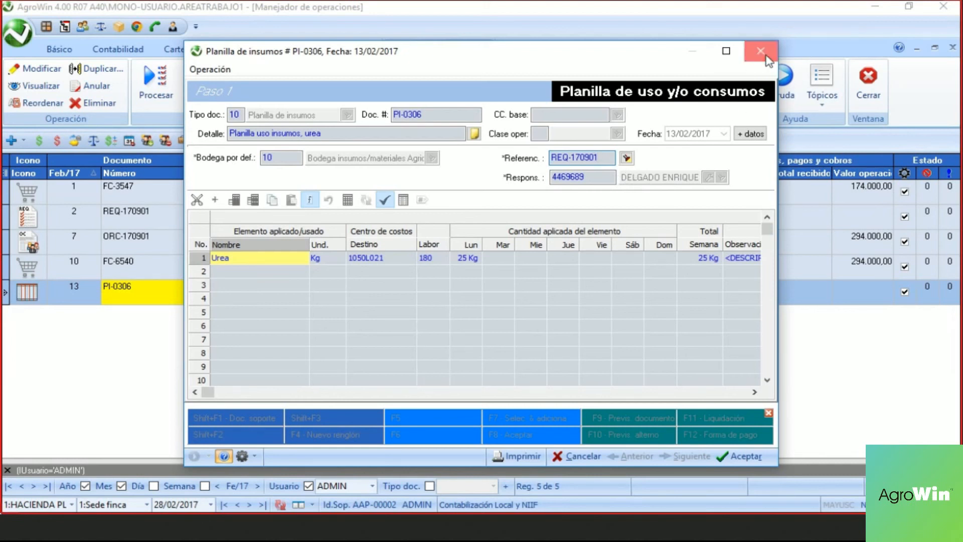
pyautogui.click(574, 101)
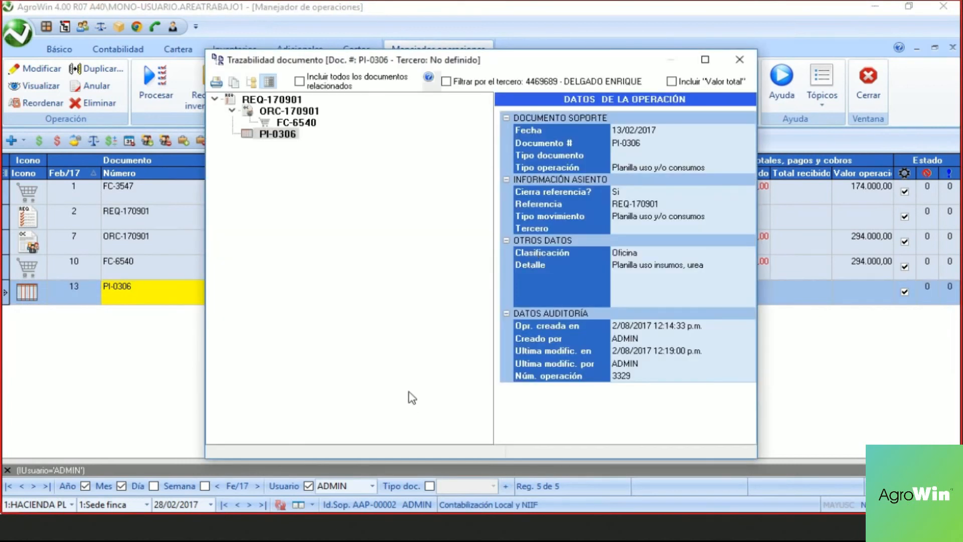
# - Preview the printed internal requisition (Requisición interna) from the traceability tree, review its urea request, and close the preview
pyautogui.click(282, 100)
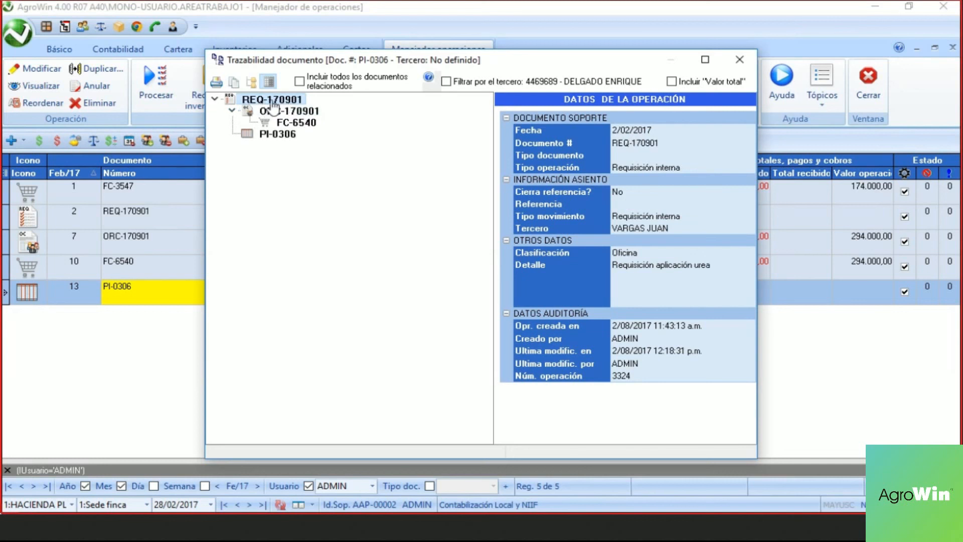
pyautogui.rightClick(274, 106)
pyautogui.click(309, 111)
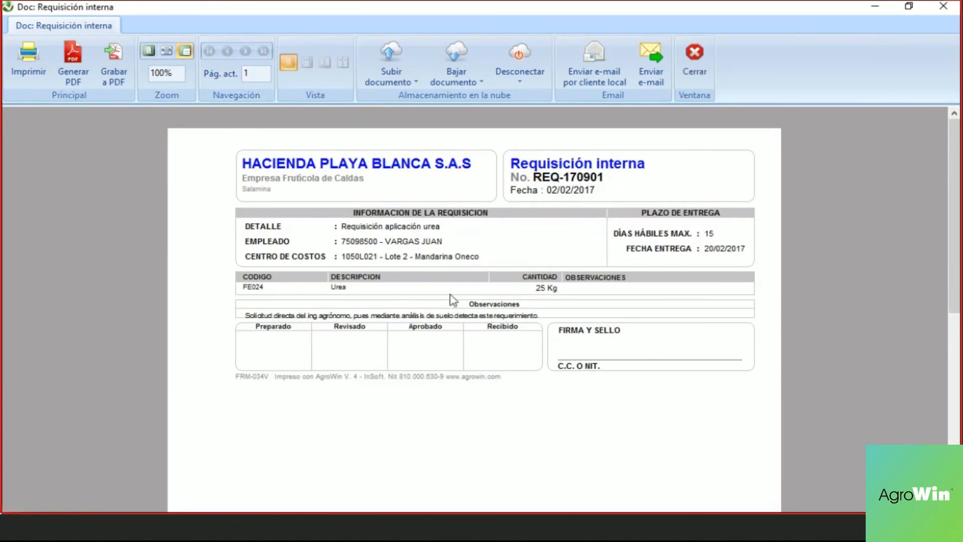
pyautogui.click(692, 63)
# - Preview the supplier purchase order (Orden de compra al proveedor) from the traceability tree at 100% zoom, and close the preview
pyautogui.click(278, 111)
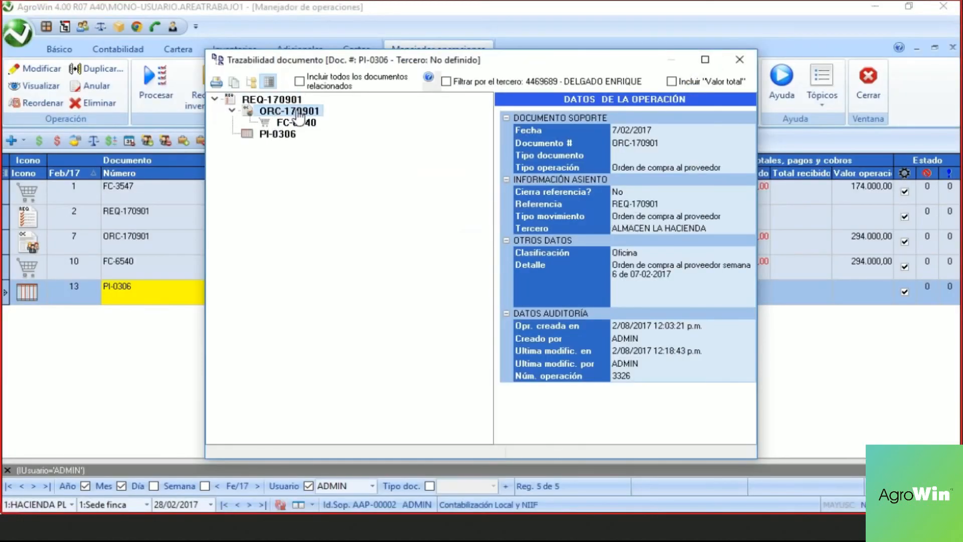
pyautogui.rightClick(299, 111)
pyautogui.click(328, 121)
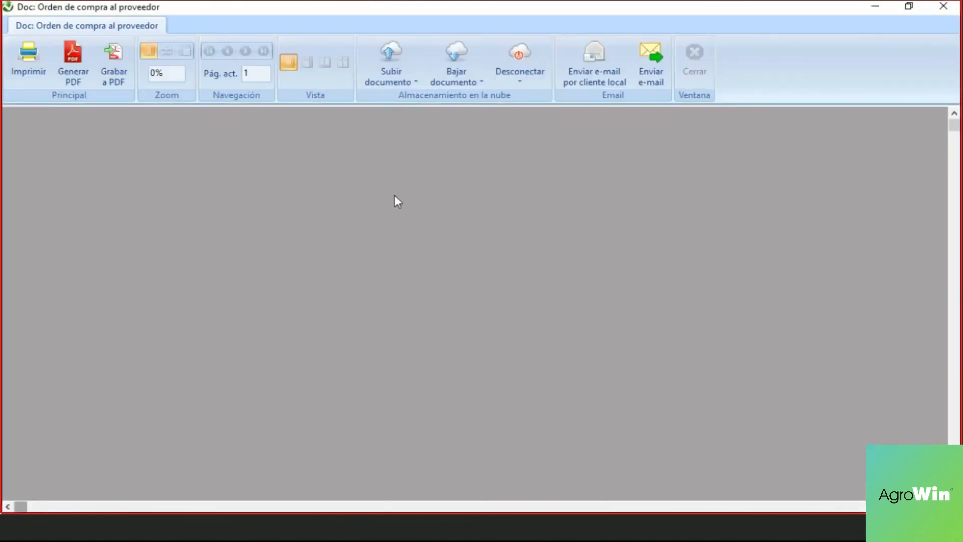
pyautogui.click(188, 52)
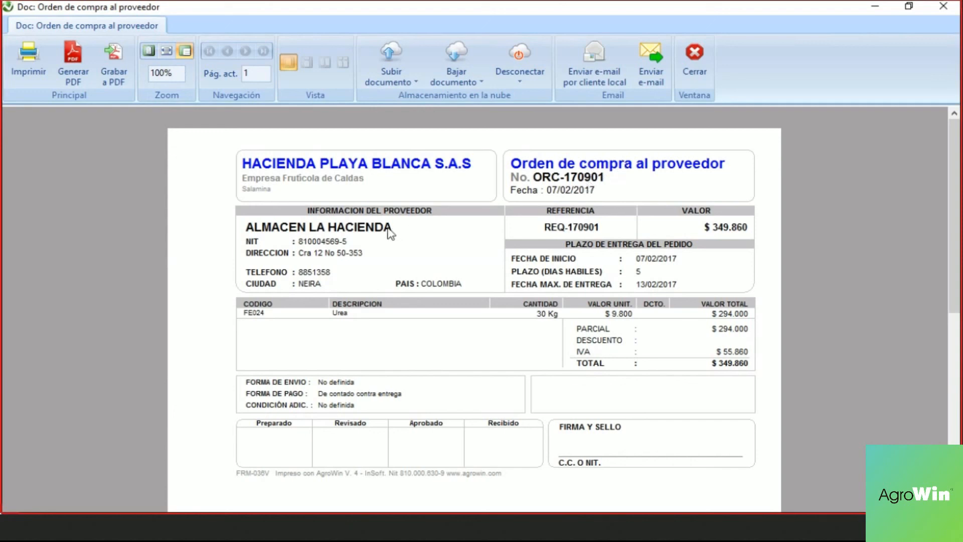
pyautogui.click(694, 59)
# - Preview the purchase voucher (Comprobante de compra) from the traceability tree at 100% zoom, check the urea quantity, and close it
pyautogui.click(296, 122)
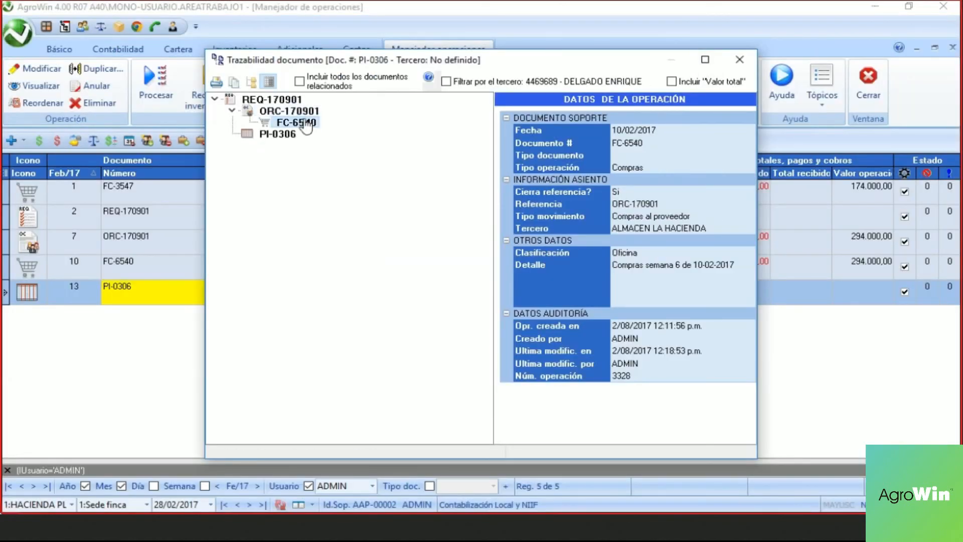
pyautogui.rightClick(304, 121)
pyautogui.click(369, 129)
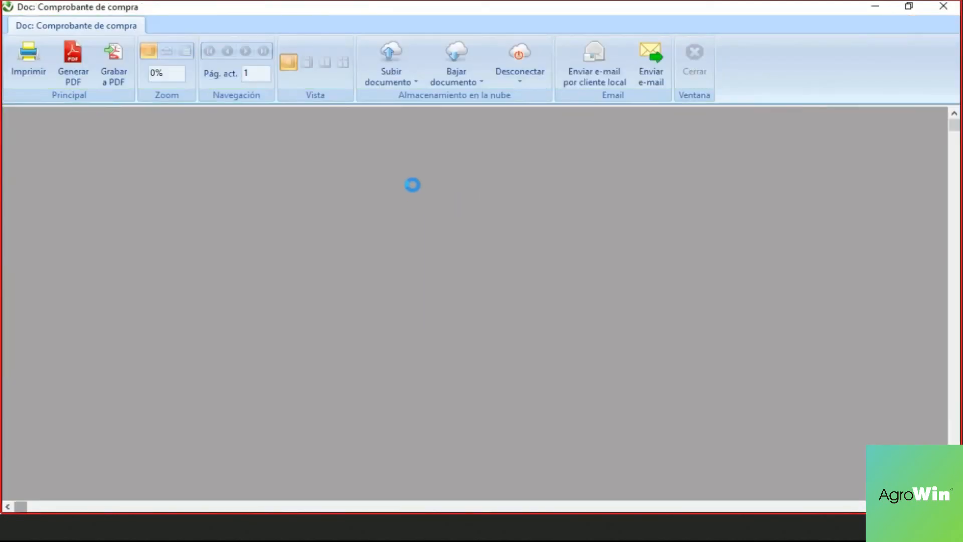
pyautogui.click(186, 51)
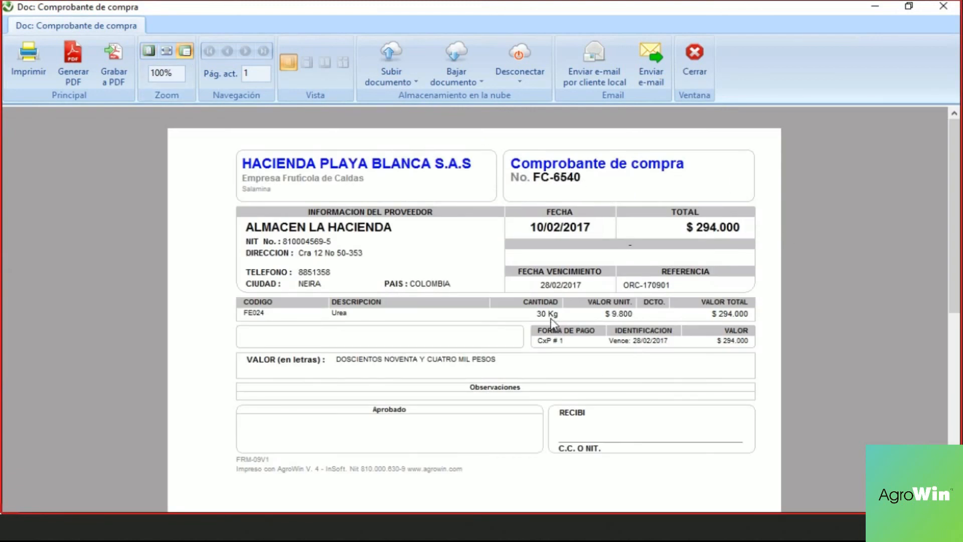
pyautogui.click(687, 81)
# - Preview the supply-use worksheet's warehouse issue (Salida de almacén) at page width, check its total, and close the preview and the traceability window
pyautogui.click(277, 134)
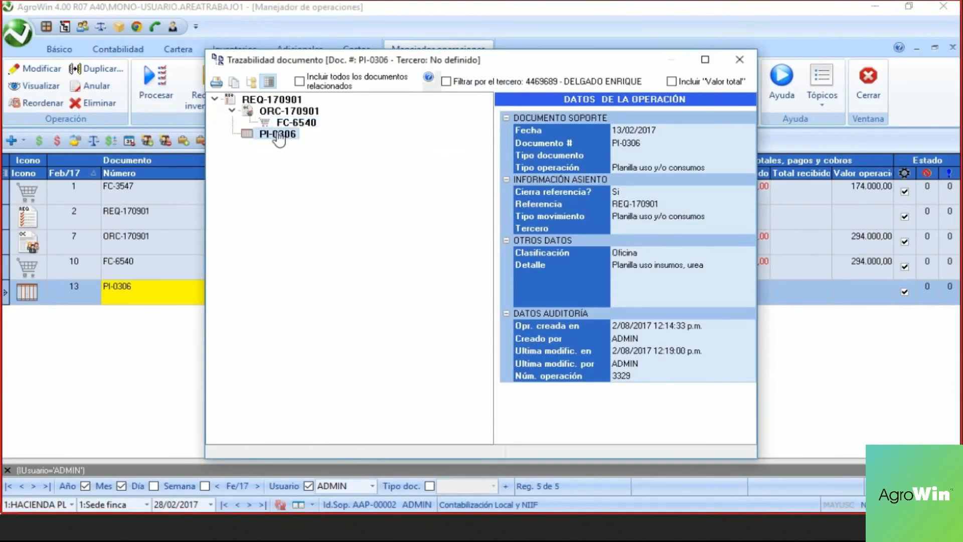
pyautogui.rightClick(278, 134)
pyautogui.click(305, 145)
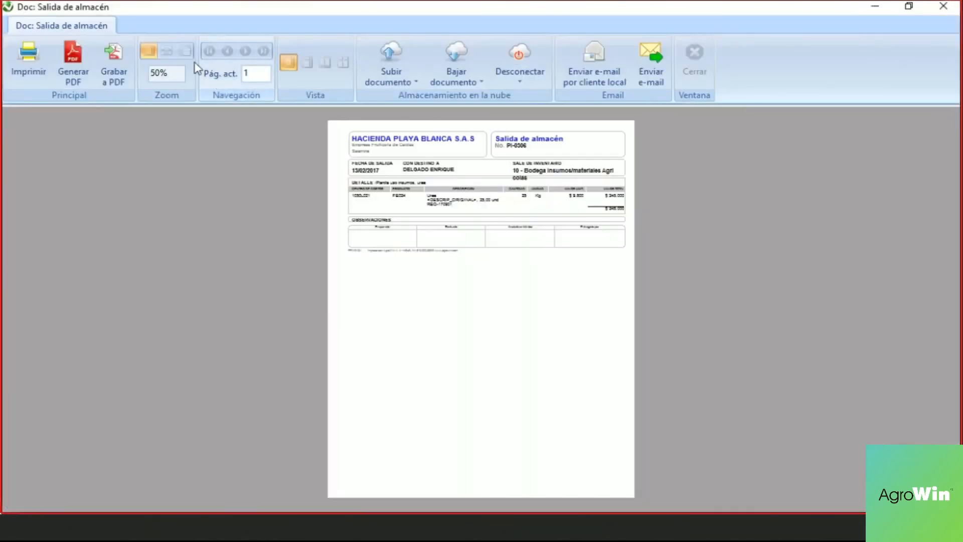
pyautogui.click(185, 50)
pyautogui.click(169, 53)
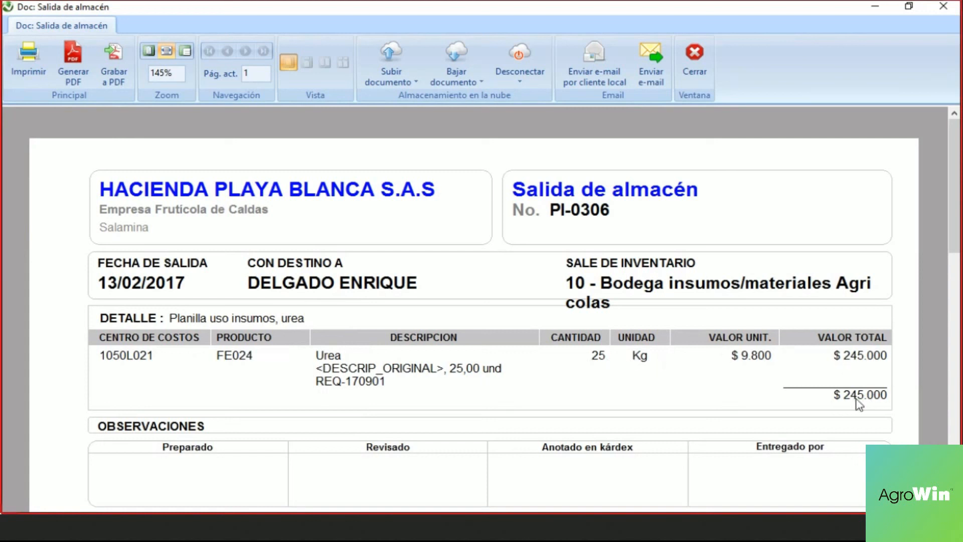
pyautogui.click(699, 83)
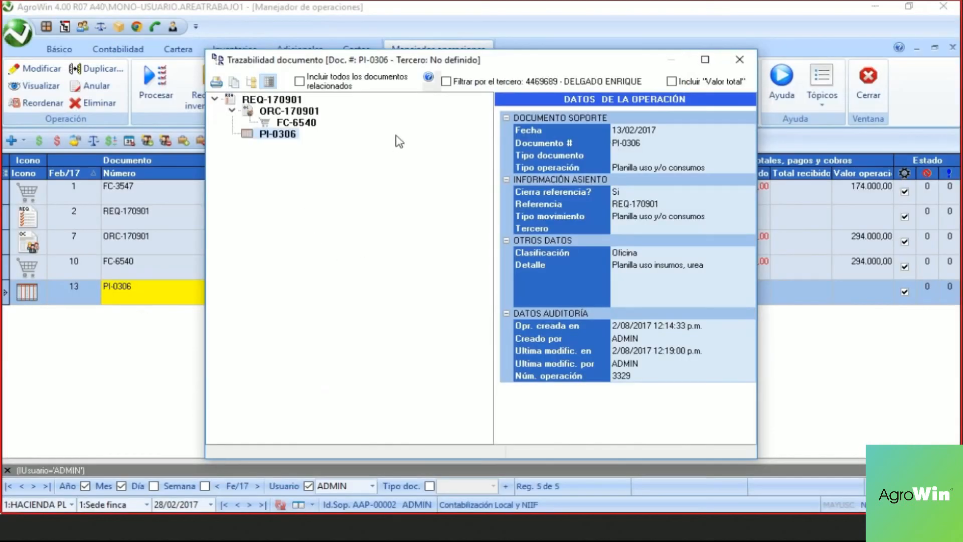
pyautogui.click(739, 59)
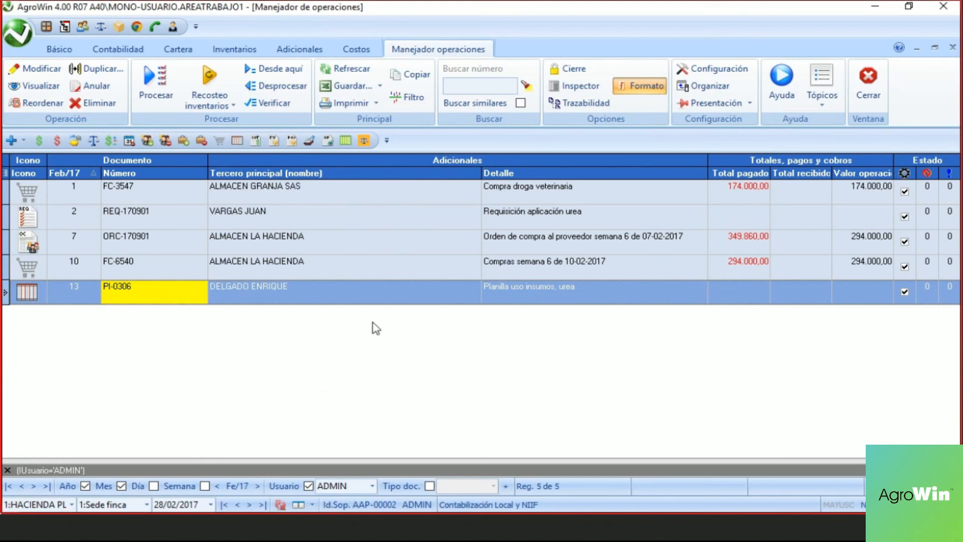
# - Open the urea supply-use worksheet from the operations list, examine the labour code on the urea row, and close the worksheet
pyautogui.press('Return')
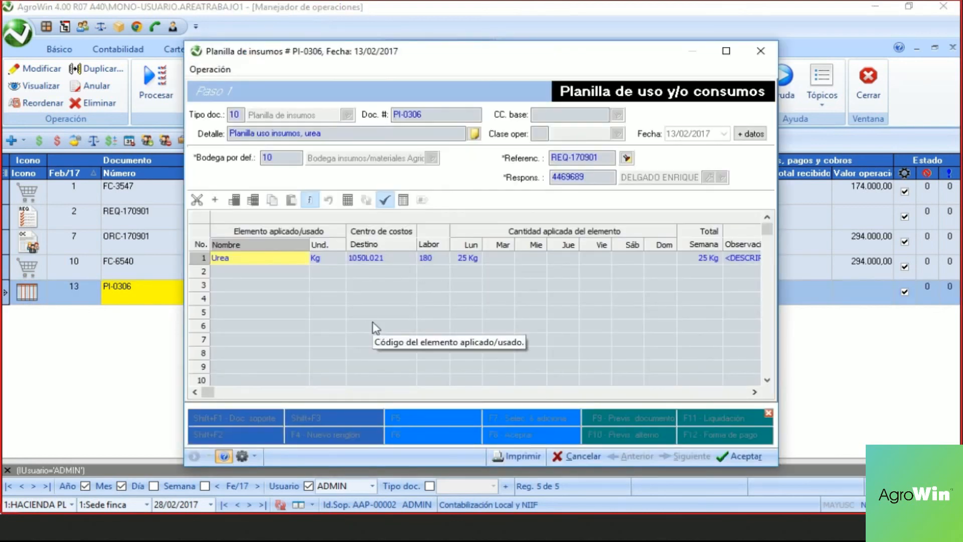
pyautogui.click(434, 259)
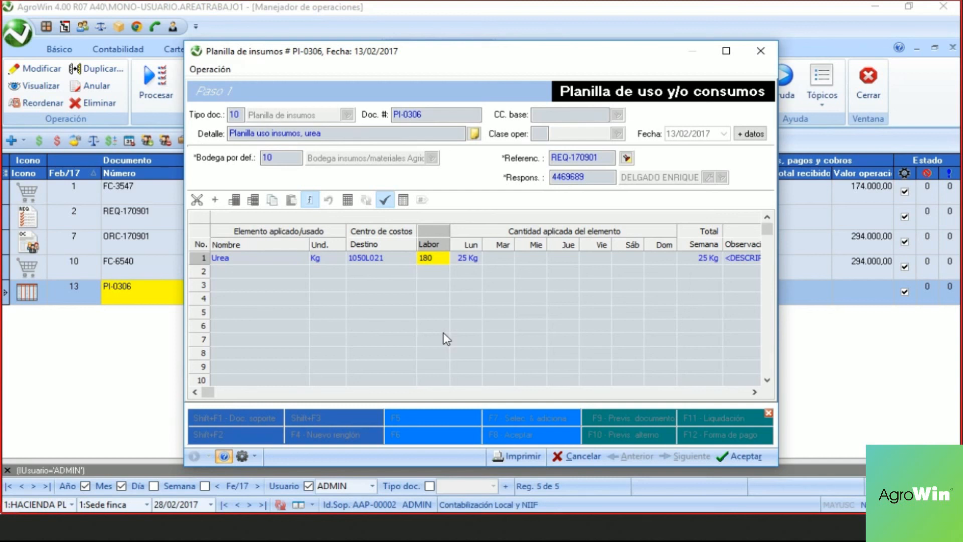
pyautogui.click(761, 51)
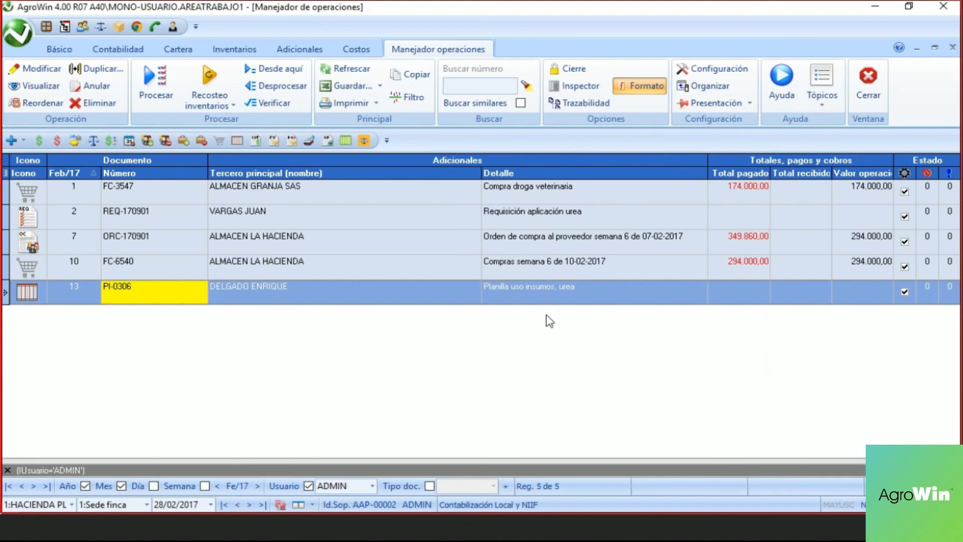